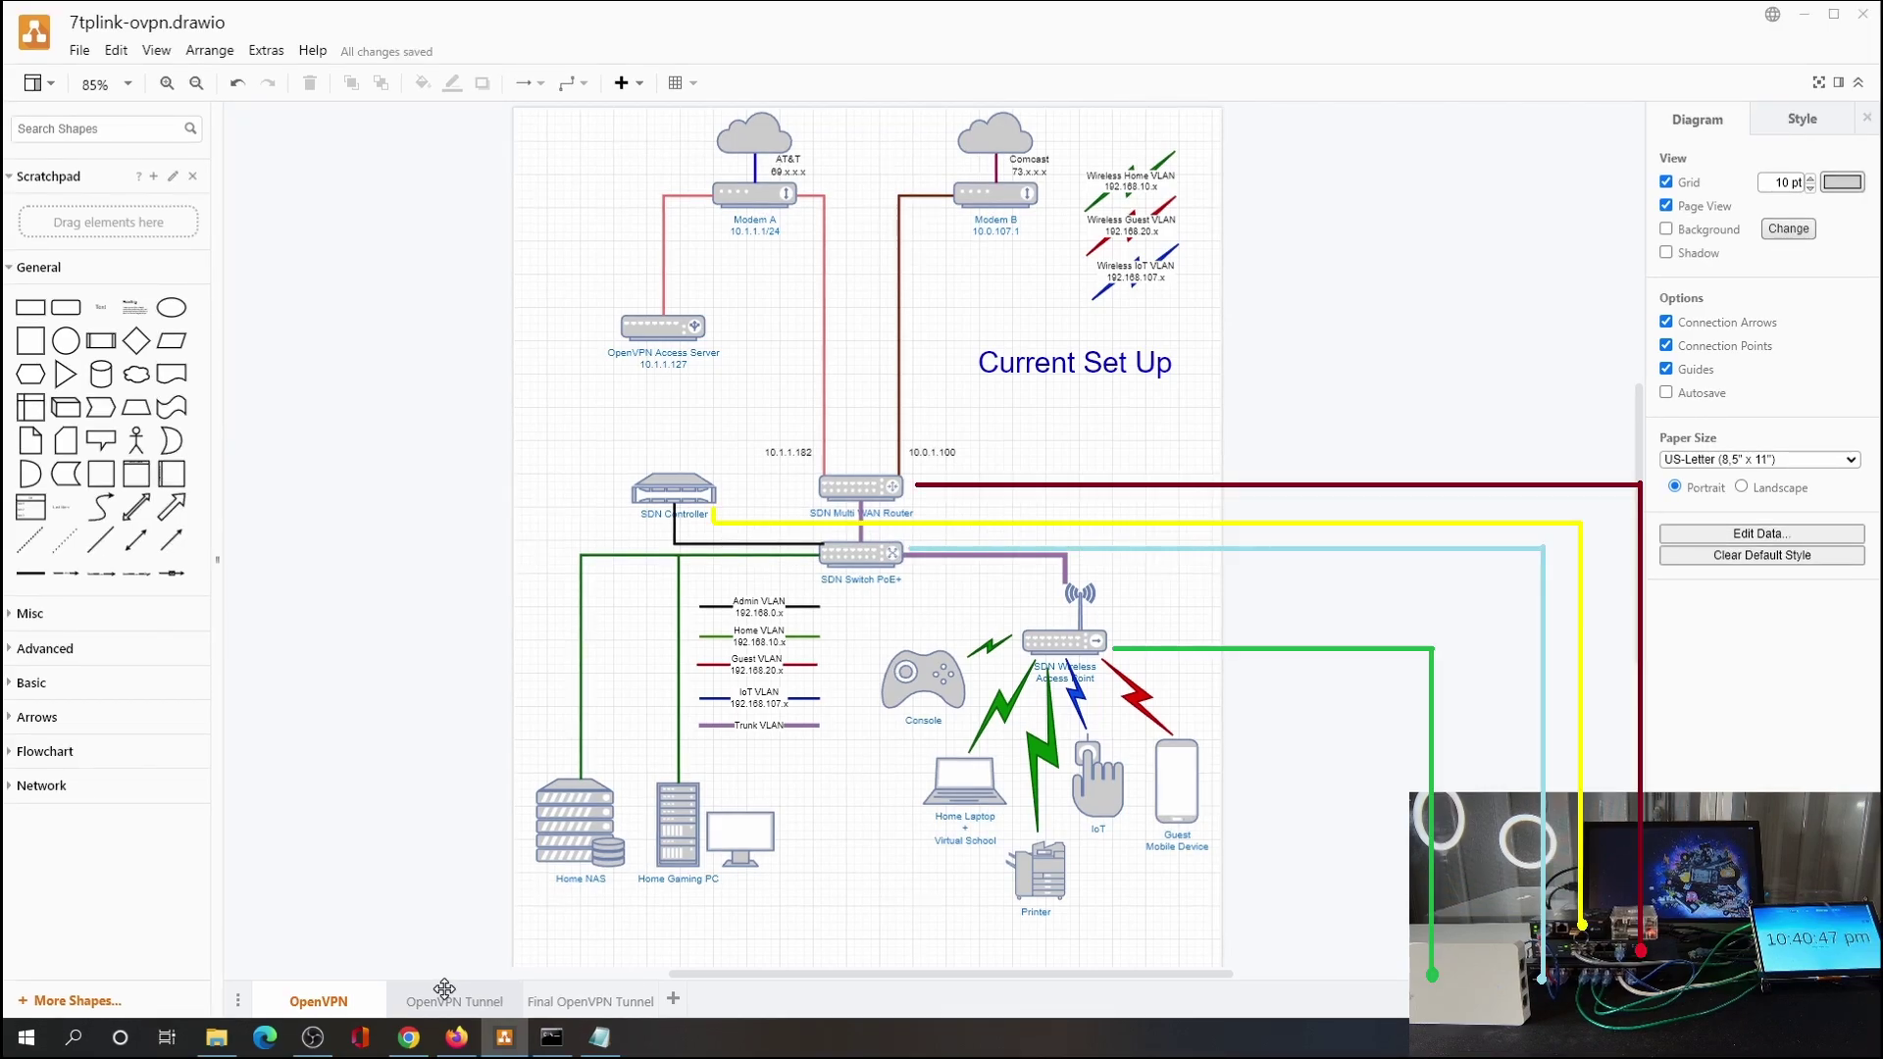
Review the OpenVPN Tunnel and Final OpenVPN Tunnel diagram pages, then bring up the Access Server admin page.
left_click(445, 998)
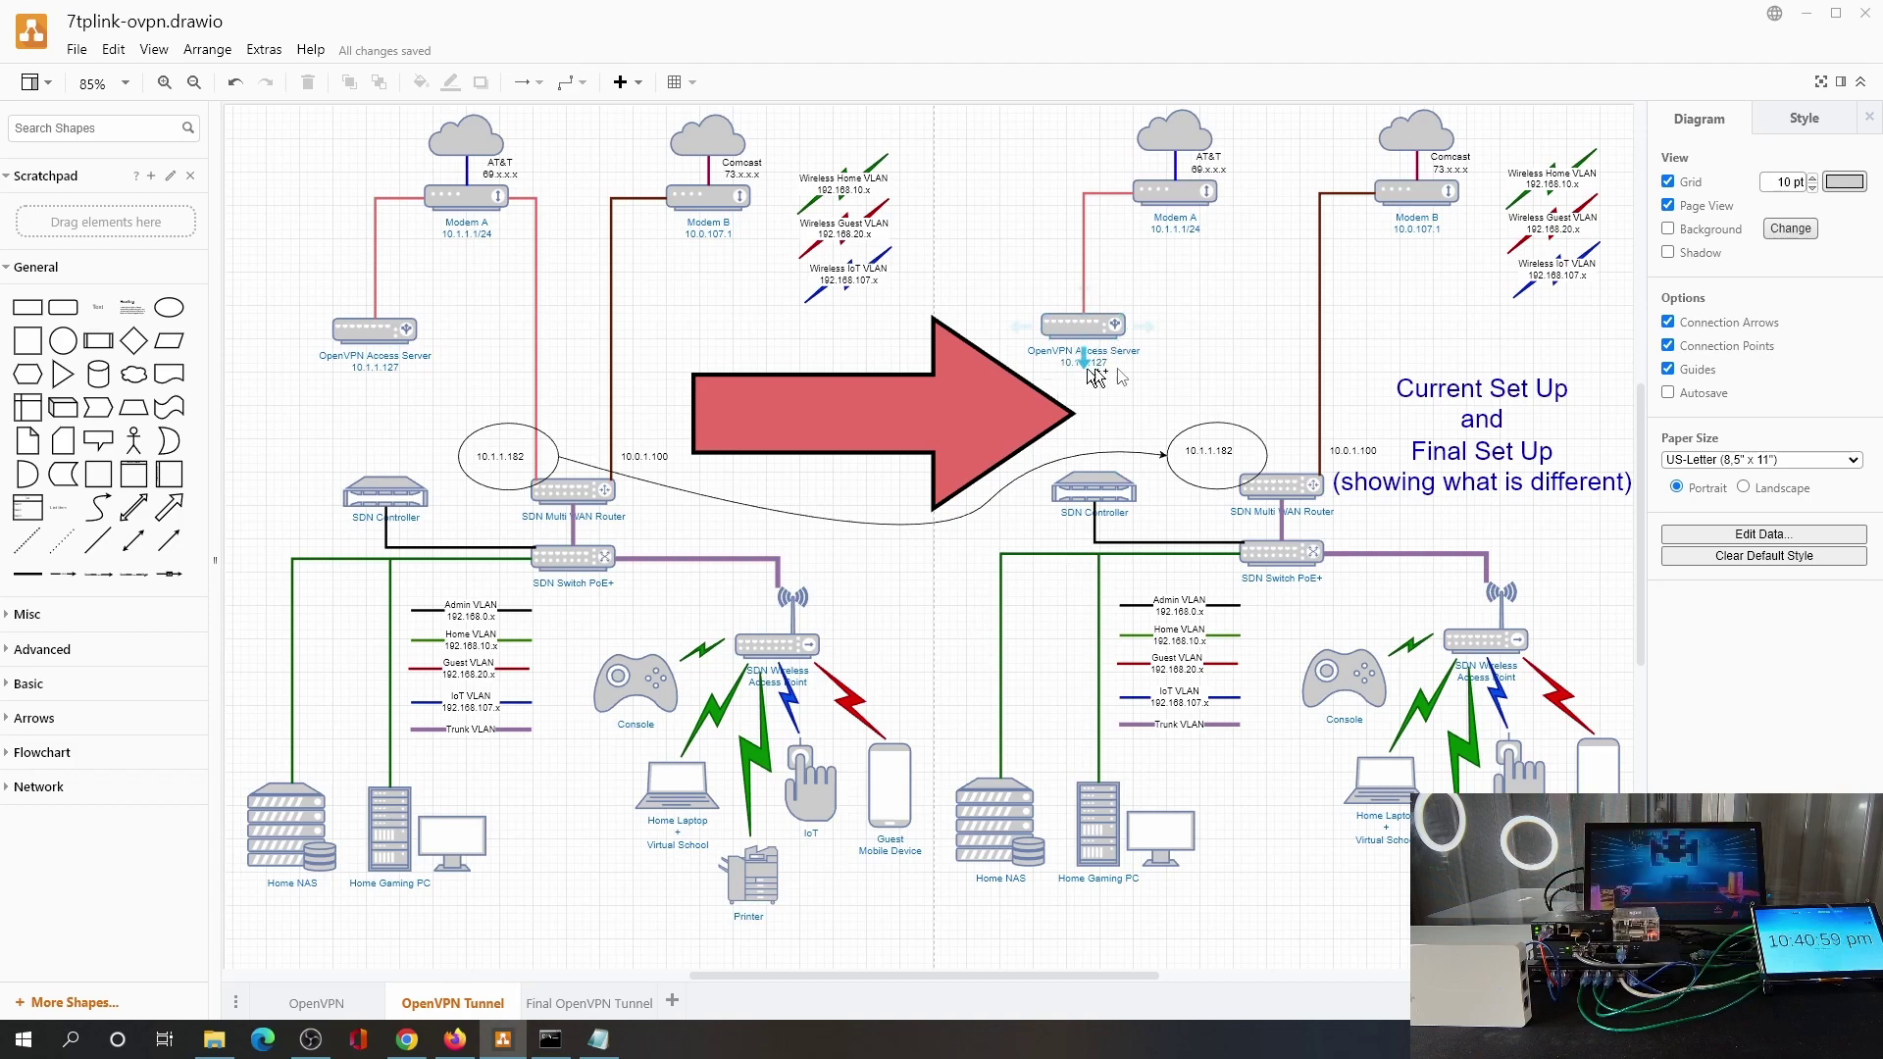
left_click(567, 1005)
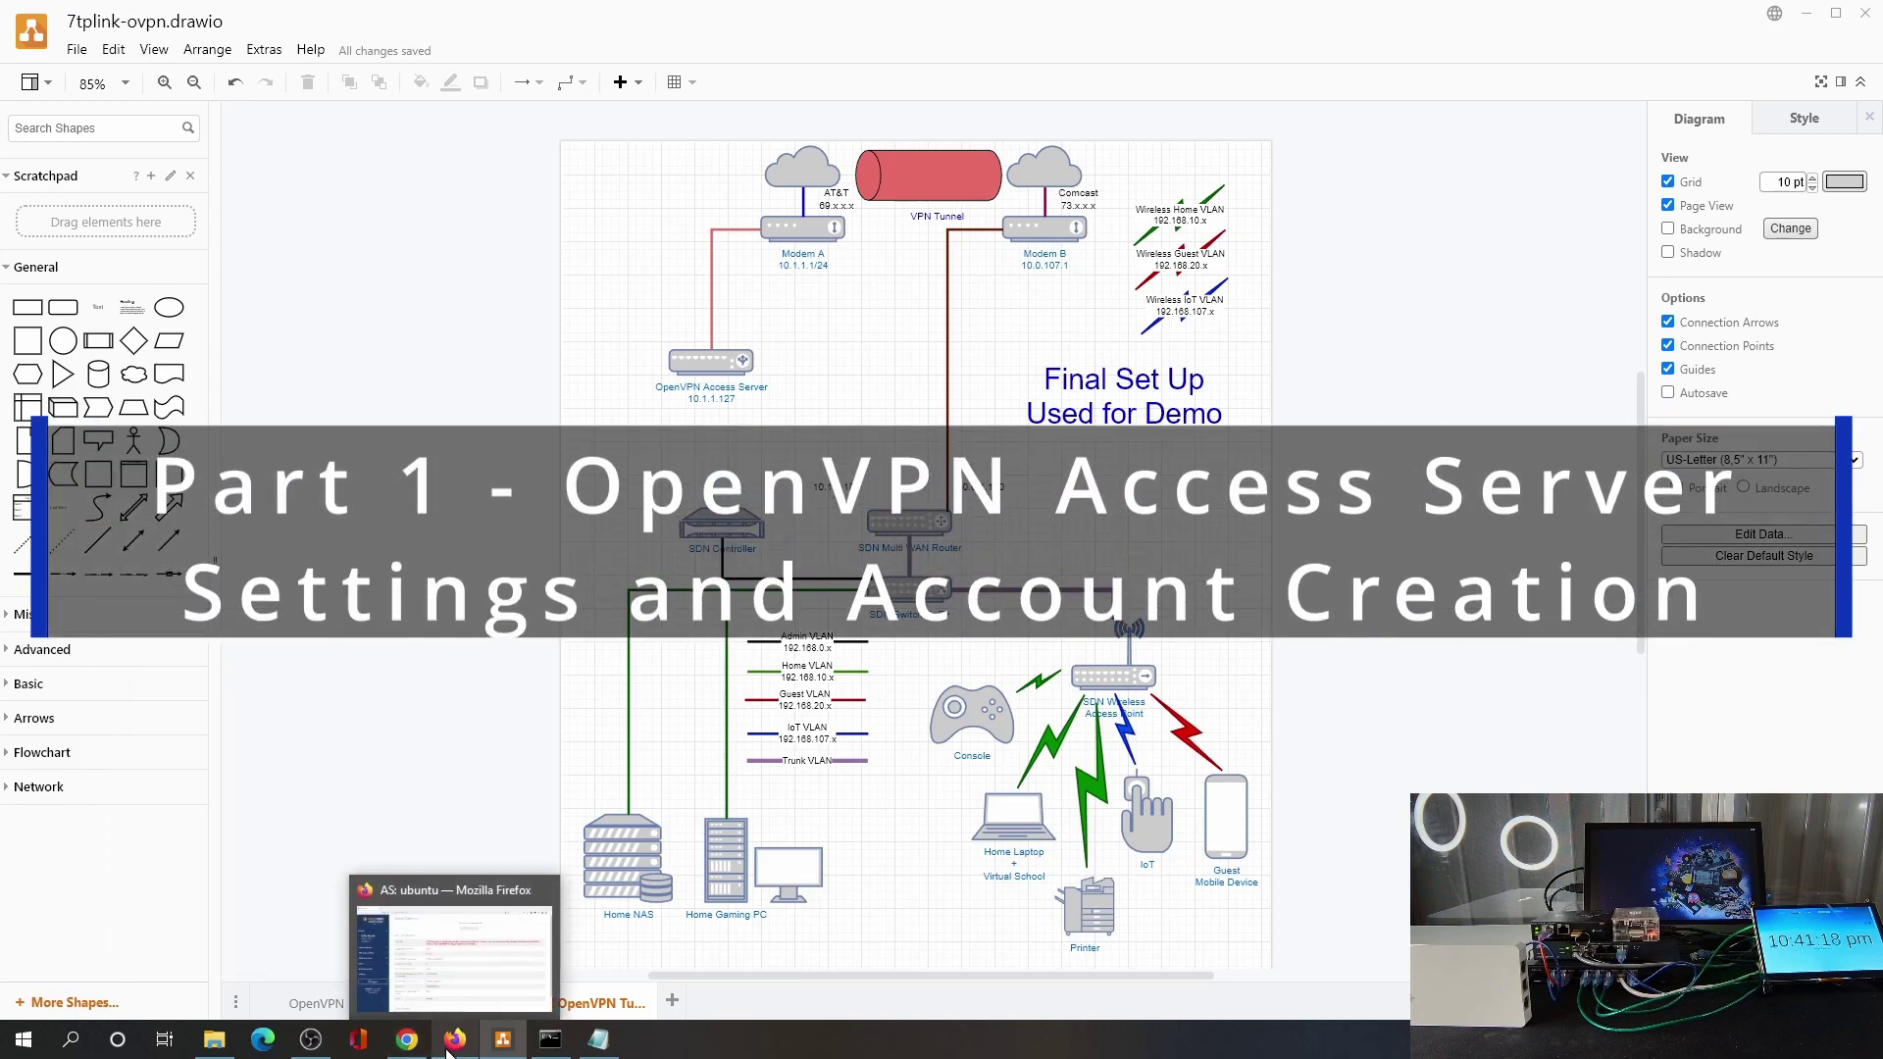
left_click(463, 980)
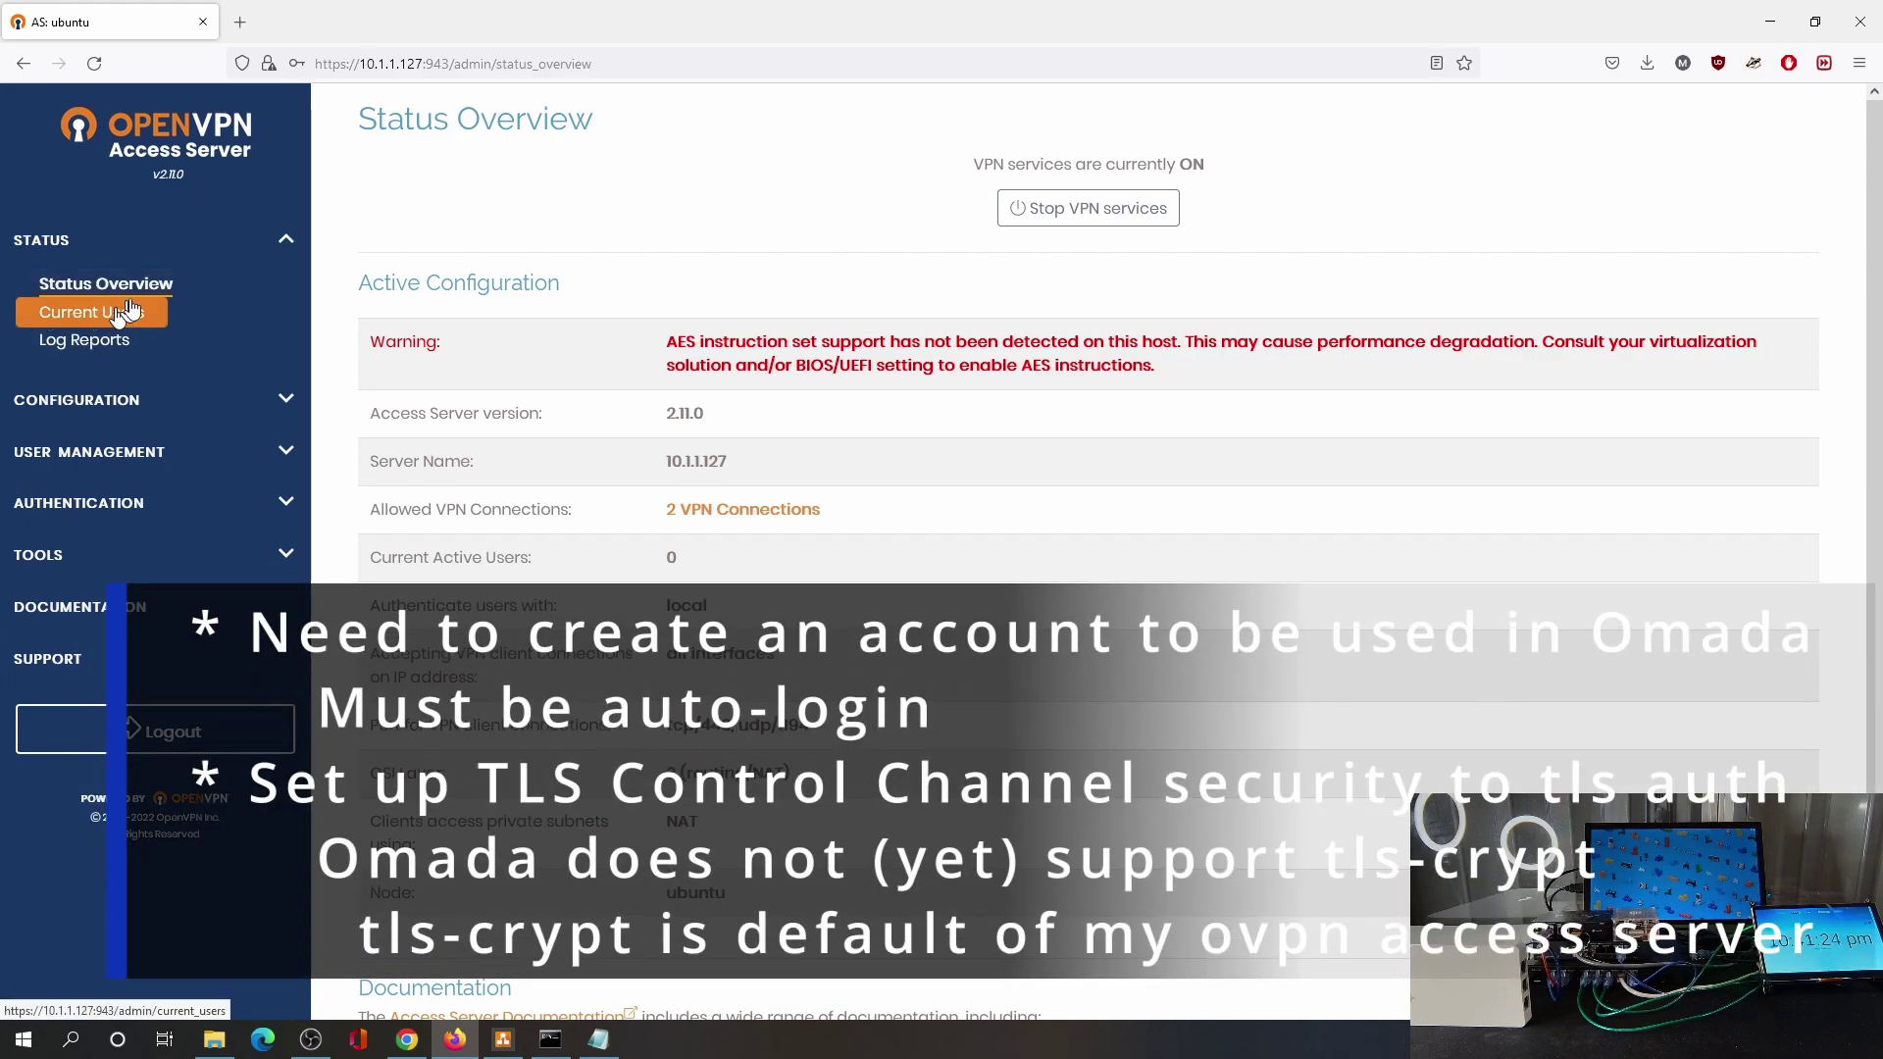
Confirm in Configuration > Advanced VPN that tls-auth is enabled for TLS Control Channel Security.
left_click(128, 312)
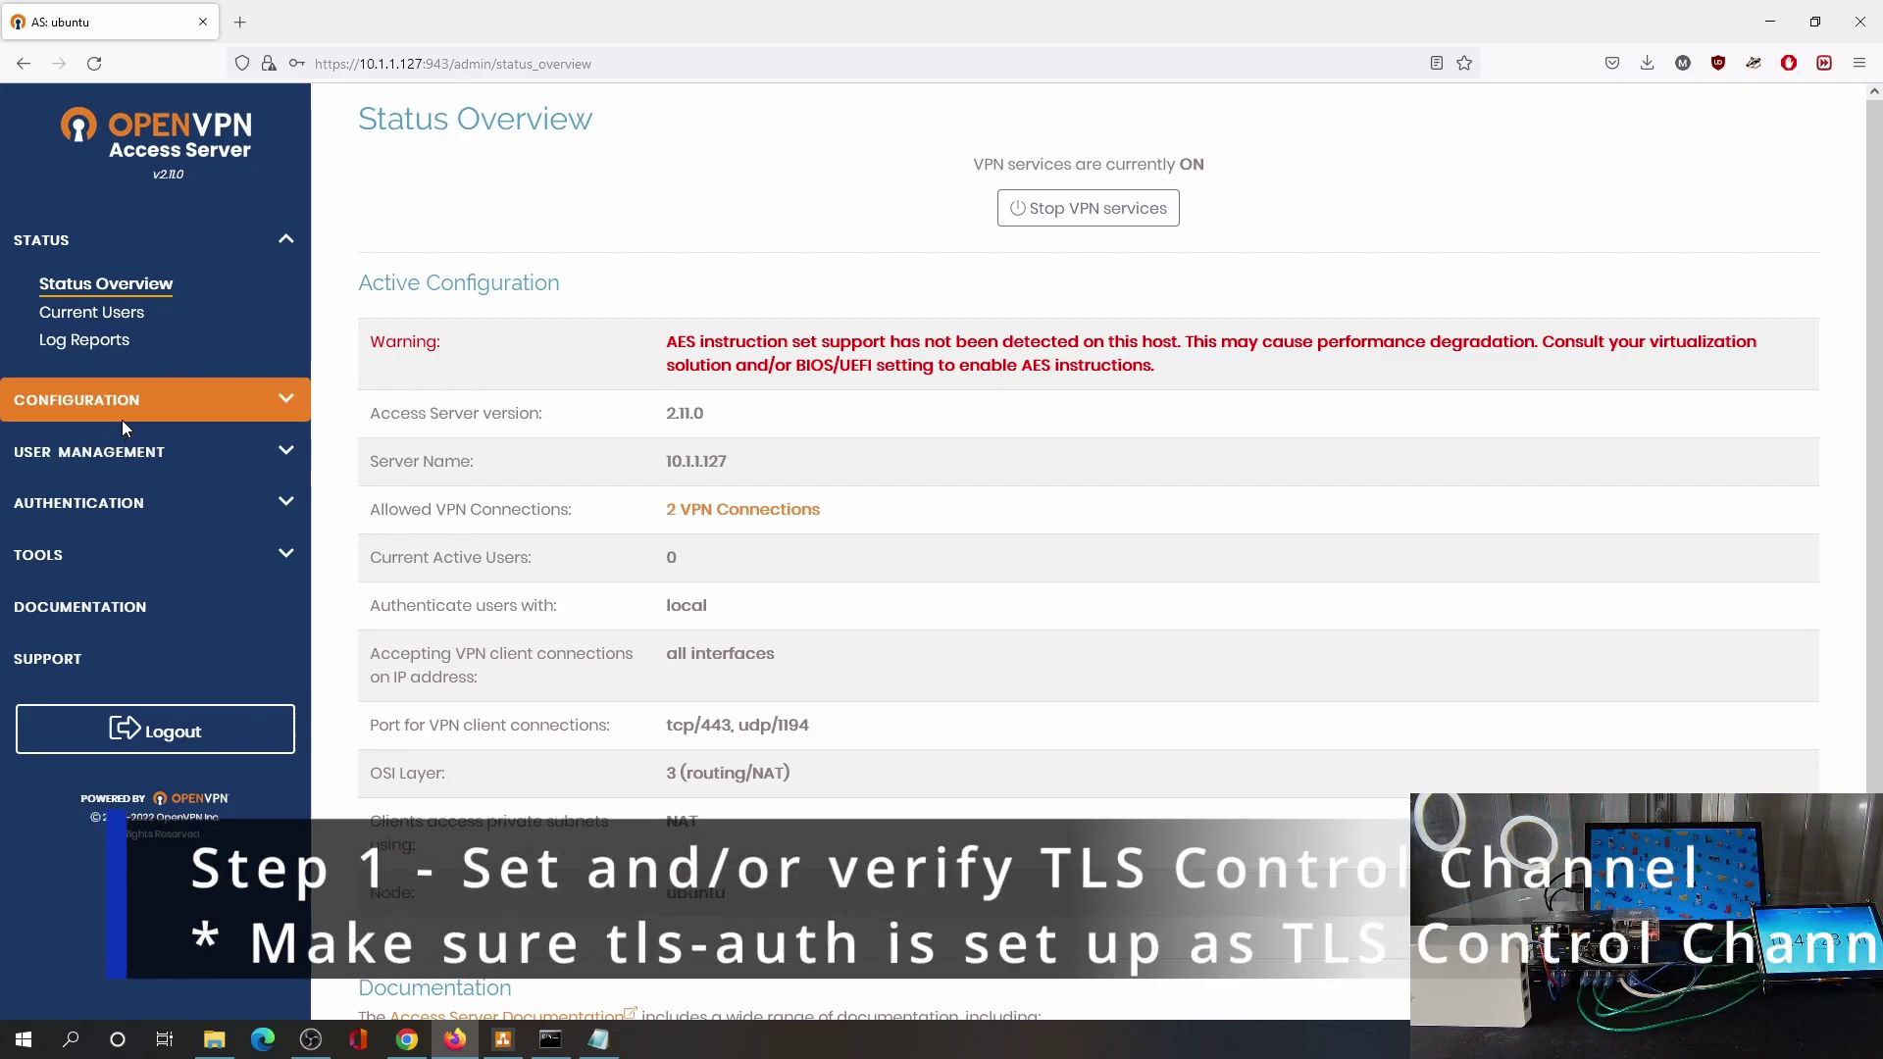
left_click(123, 410)
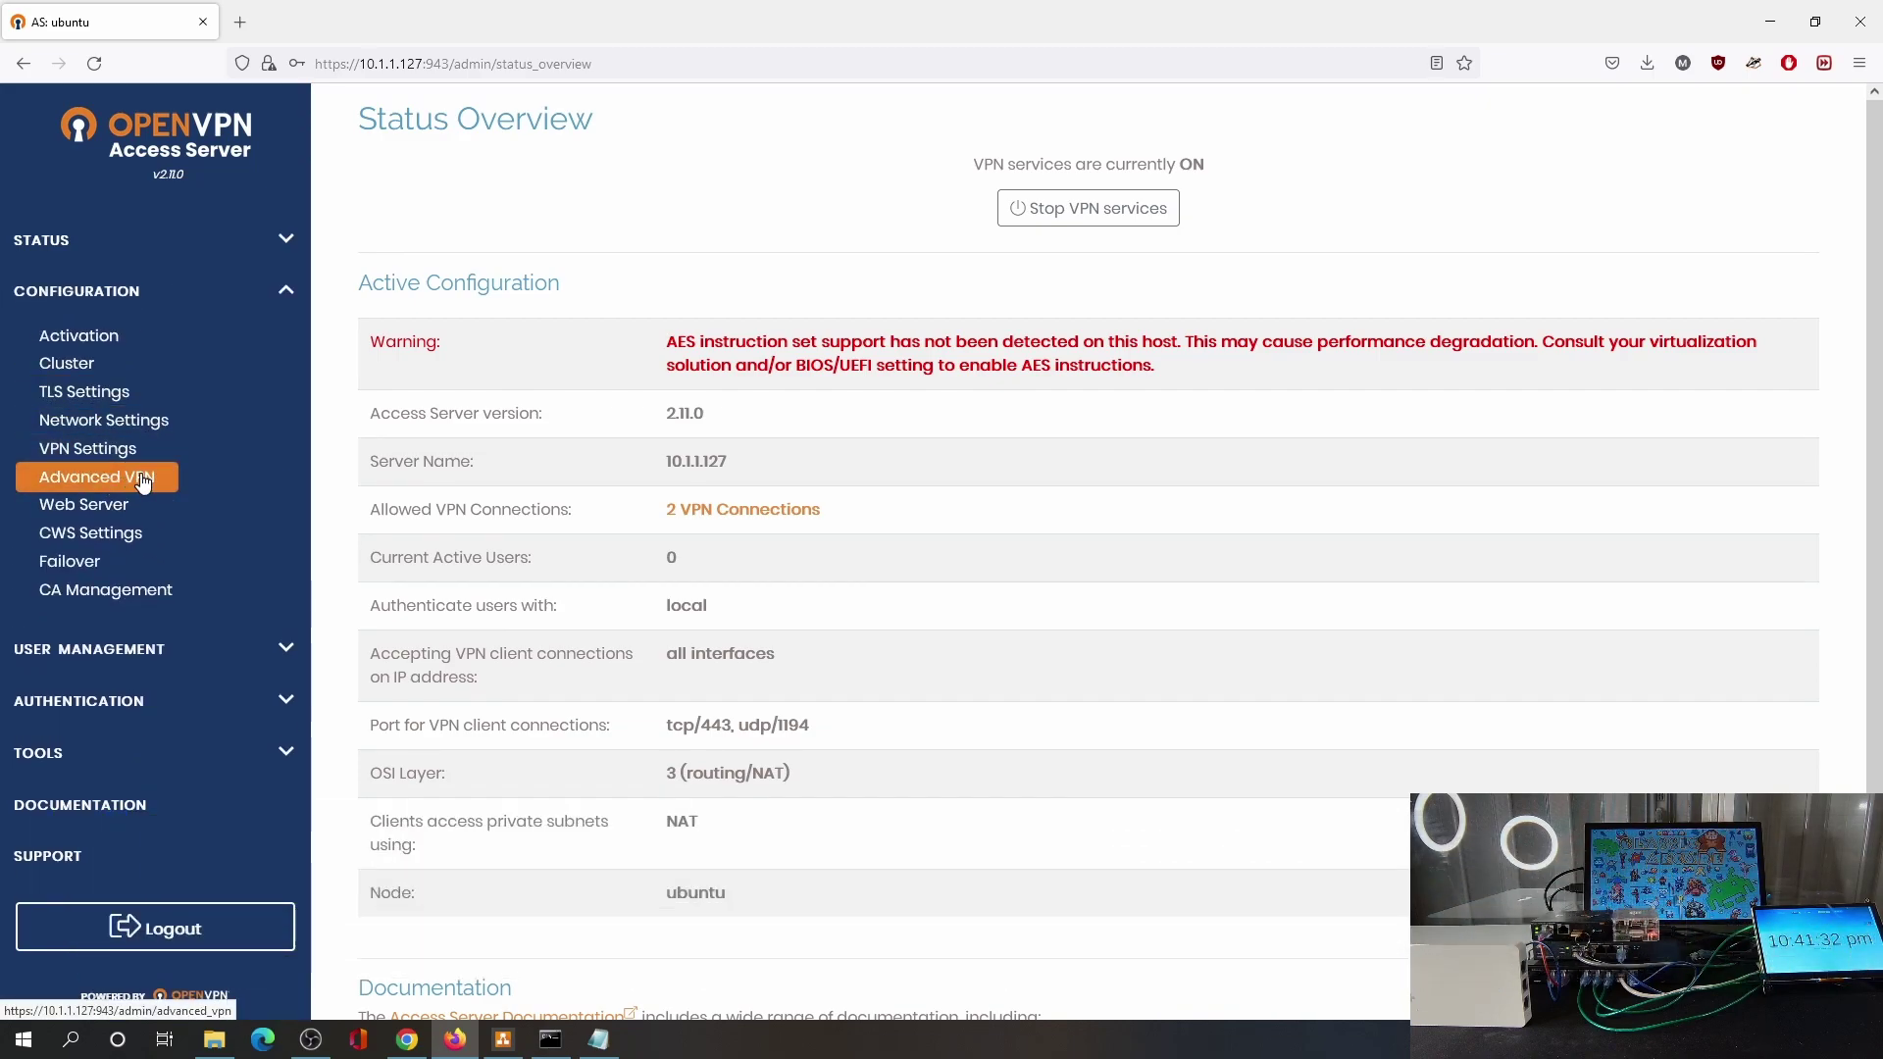
left_click(145, 479)
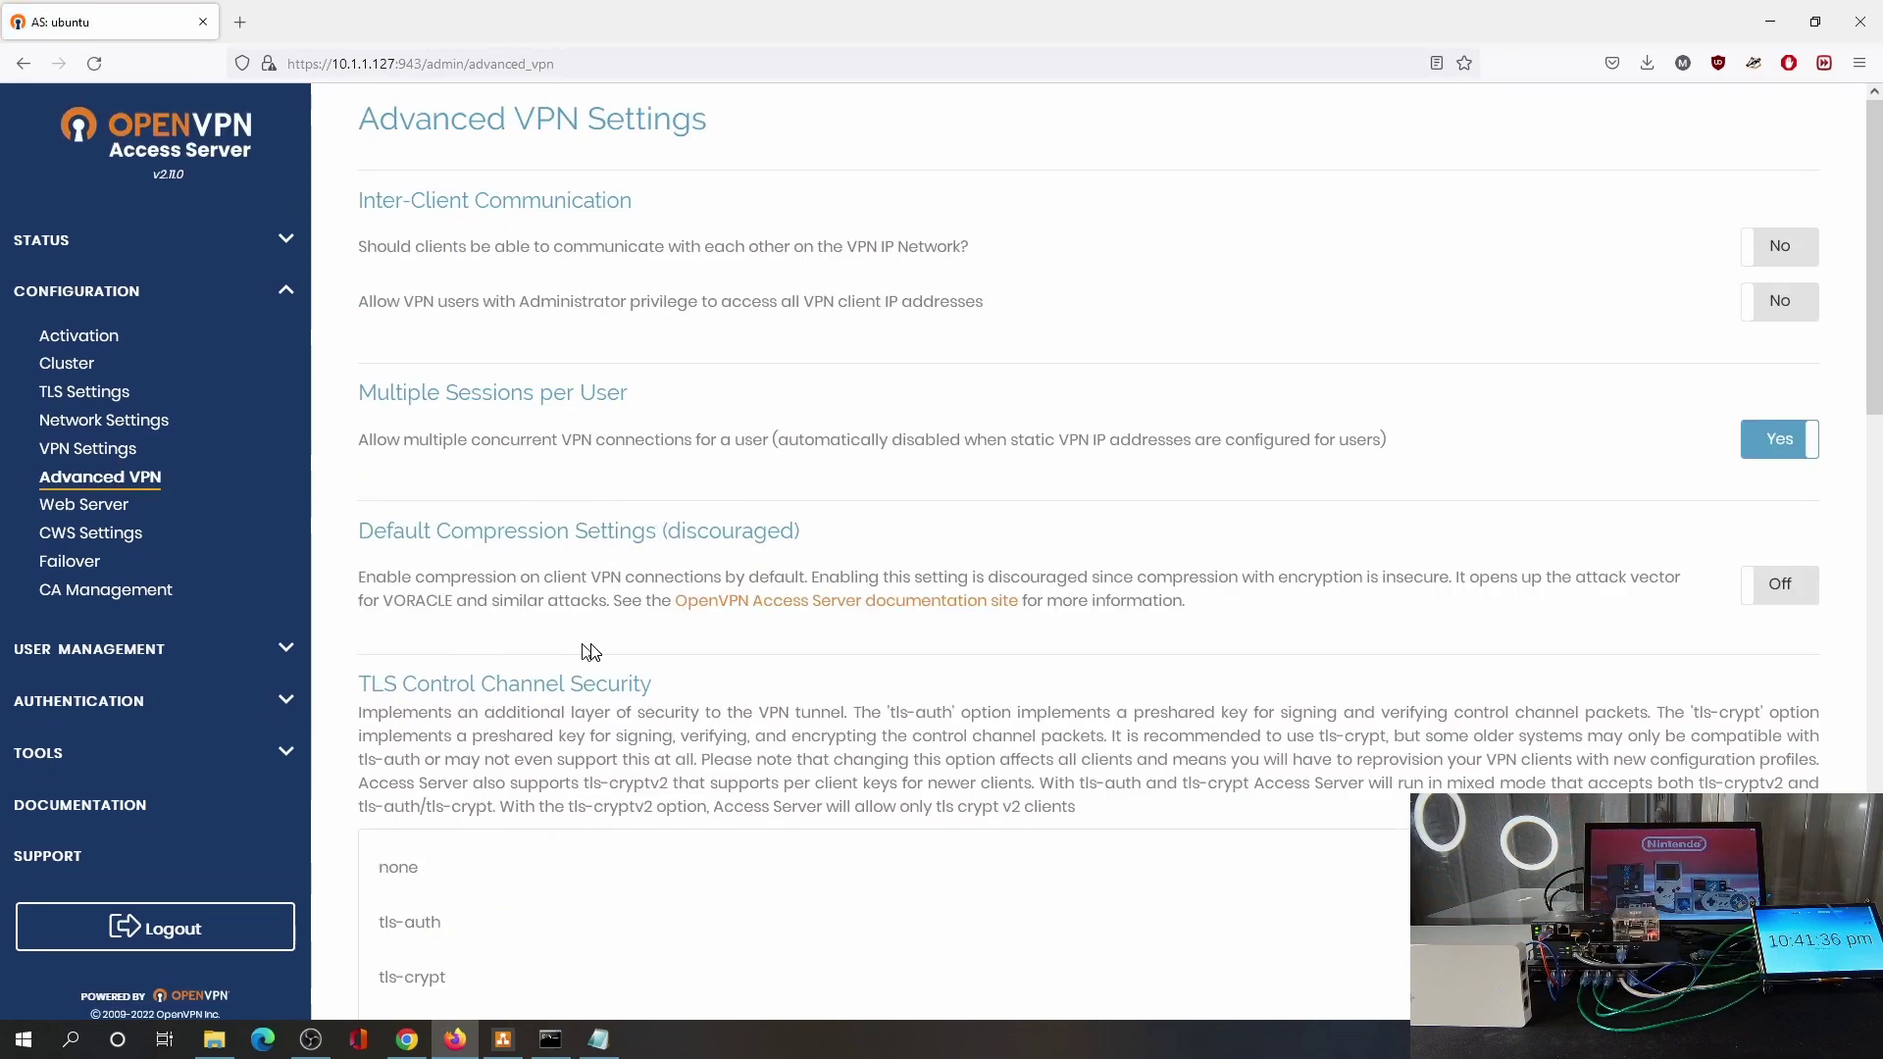
scroll(586, 651, "down", 3)
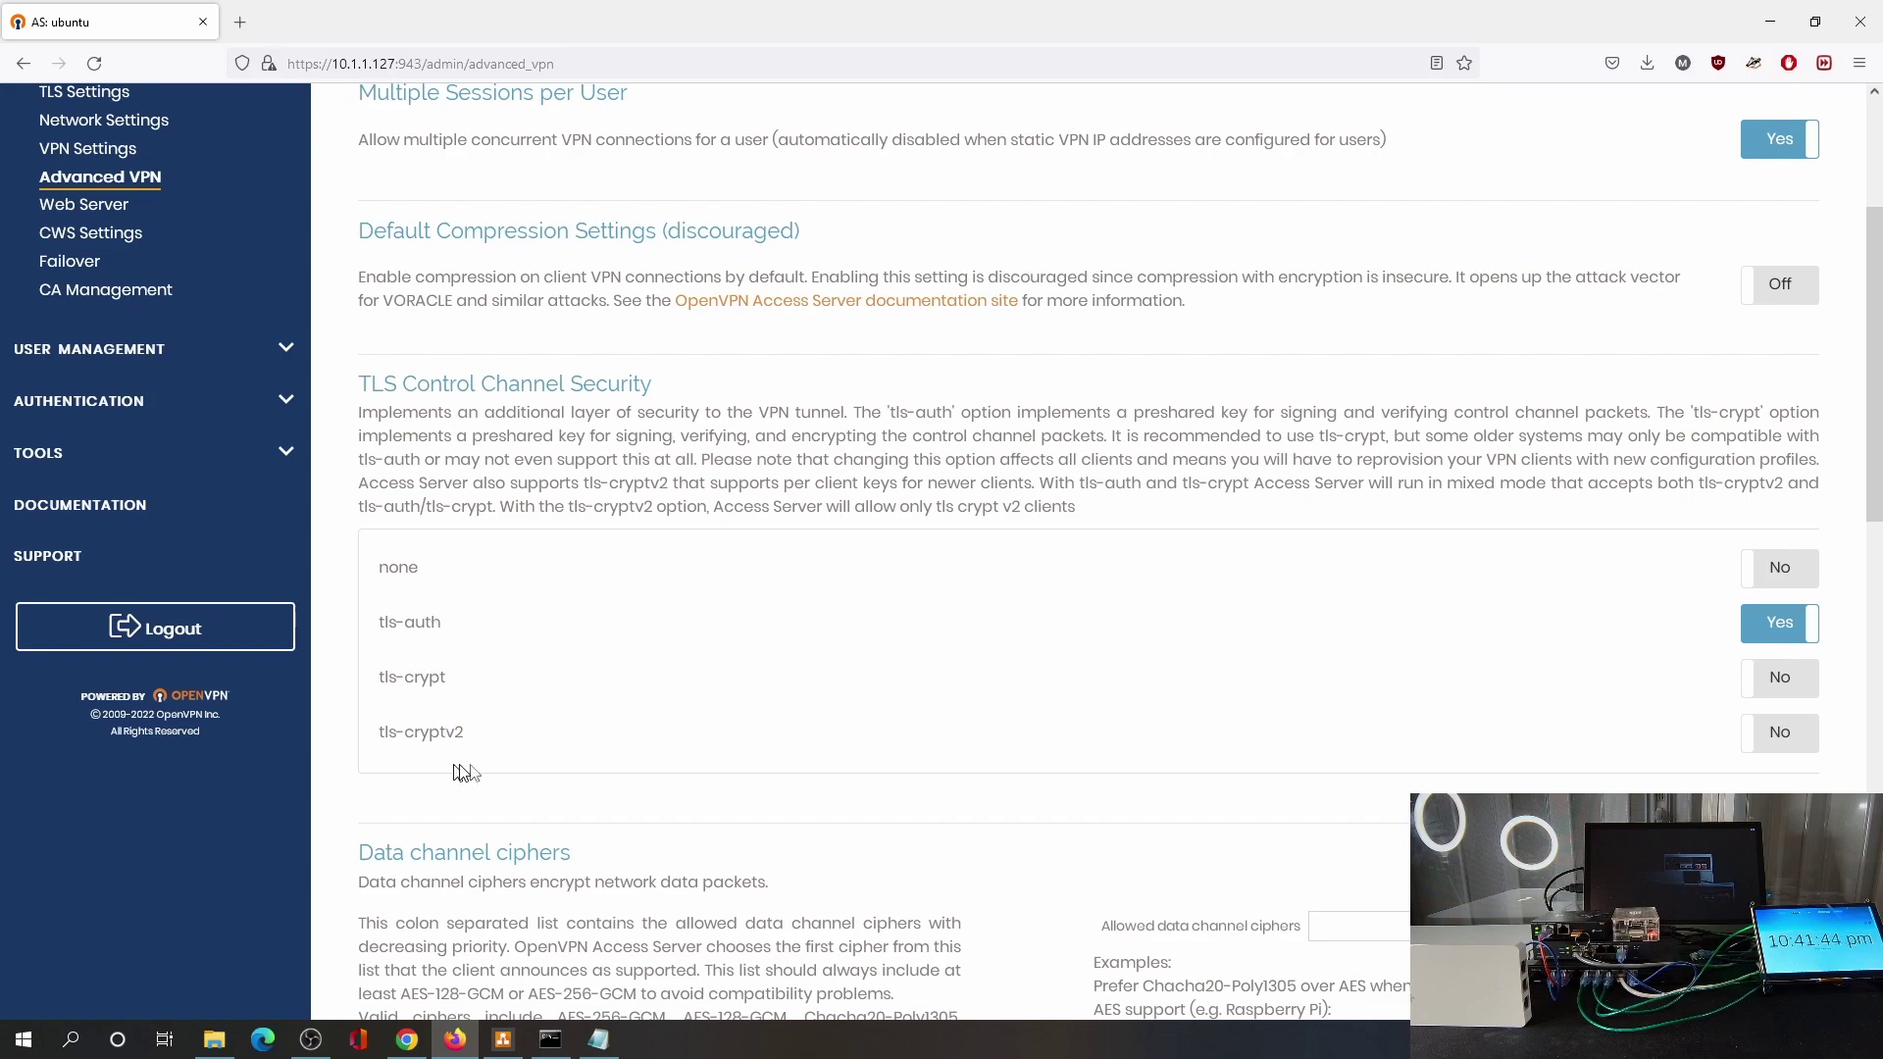
left_click(163, 348)
scroll(327, 311, "up", 2)
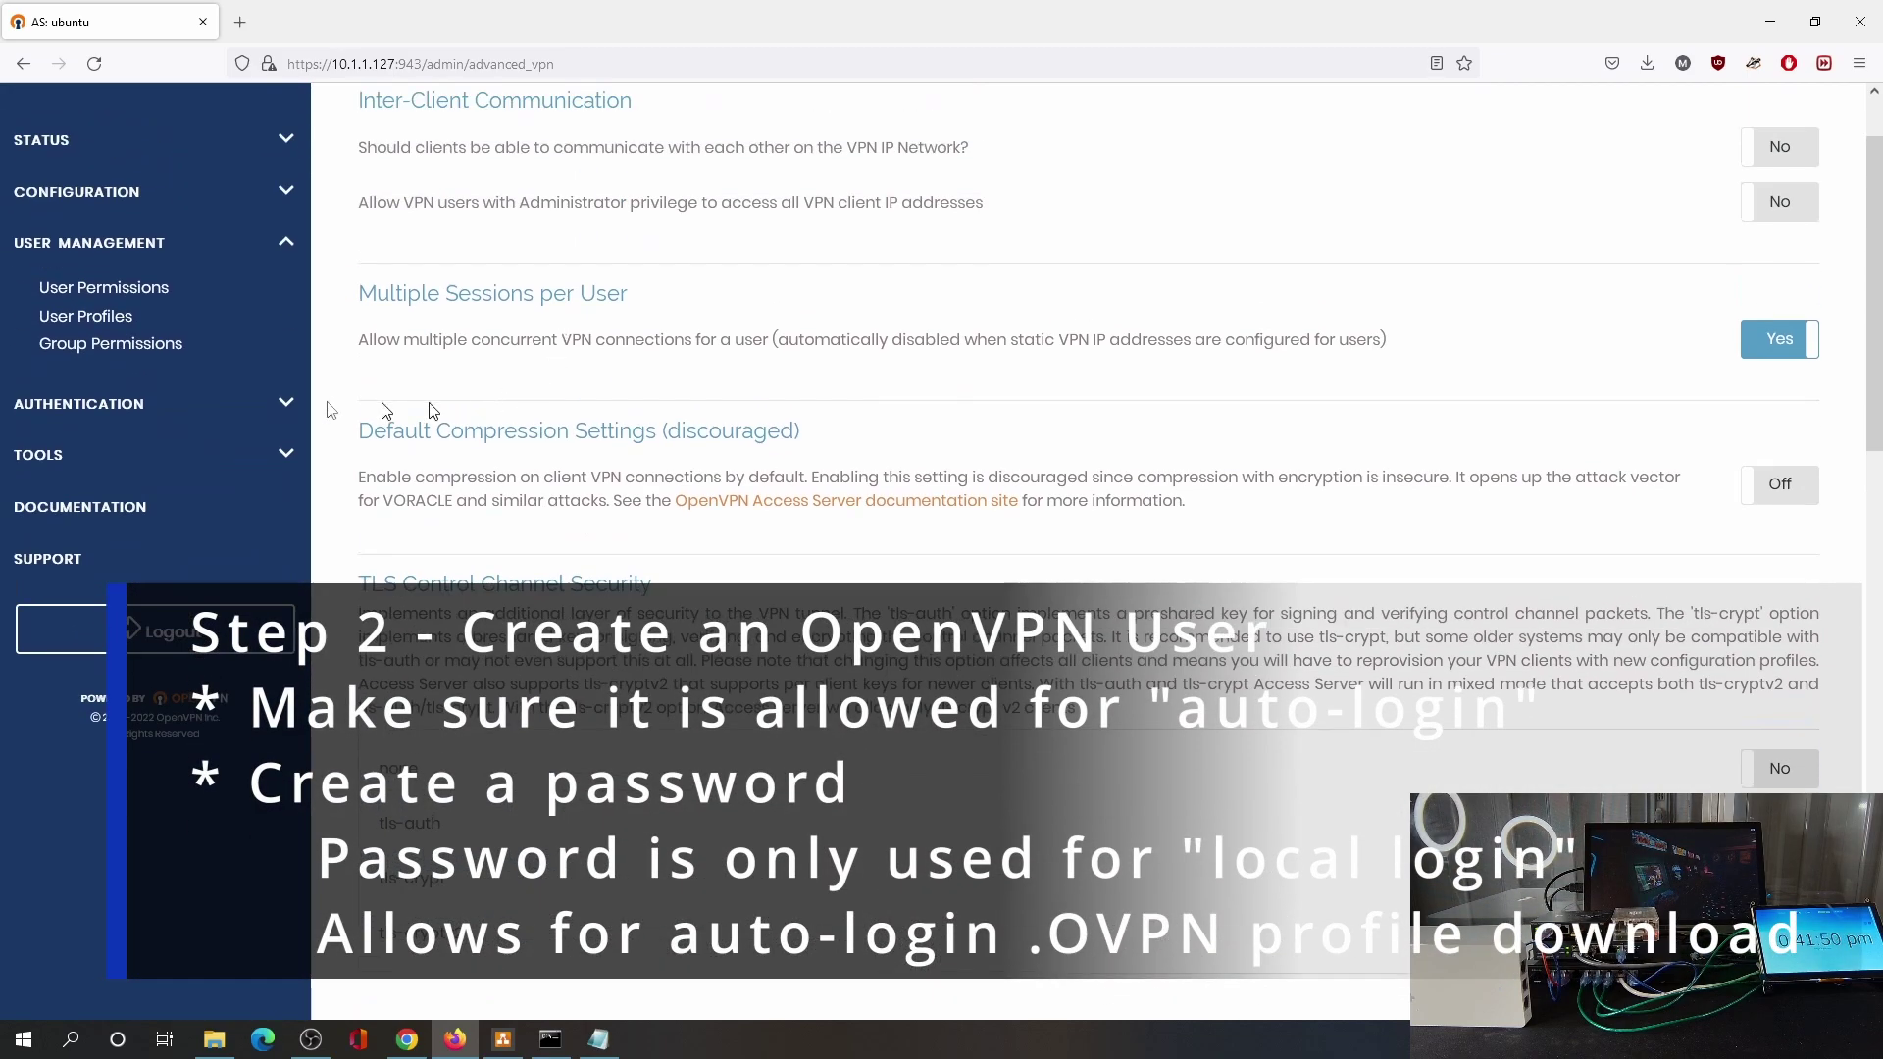
Add user omadauser with Allow Auto-login, save settings and update the running server.
left_click(108, 288)
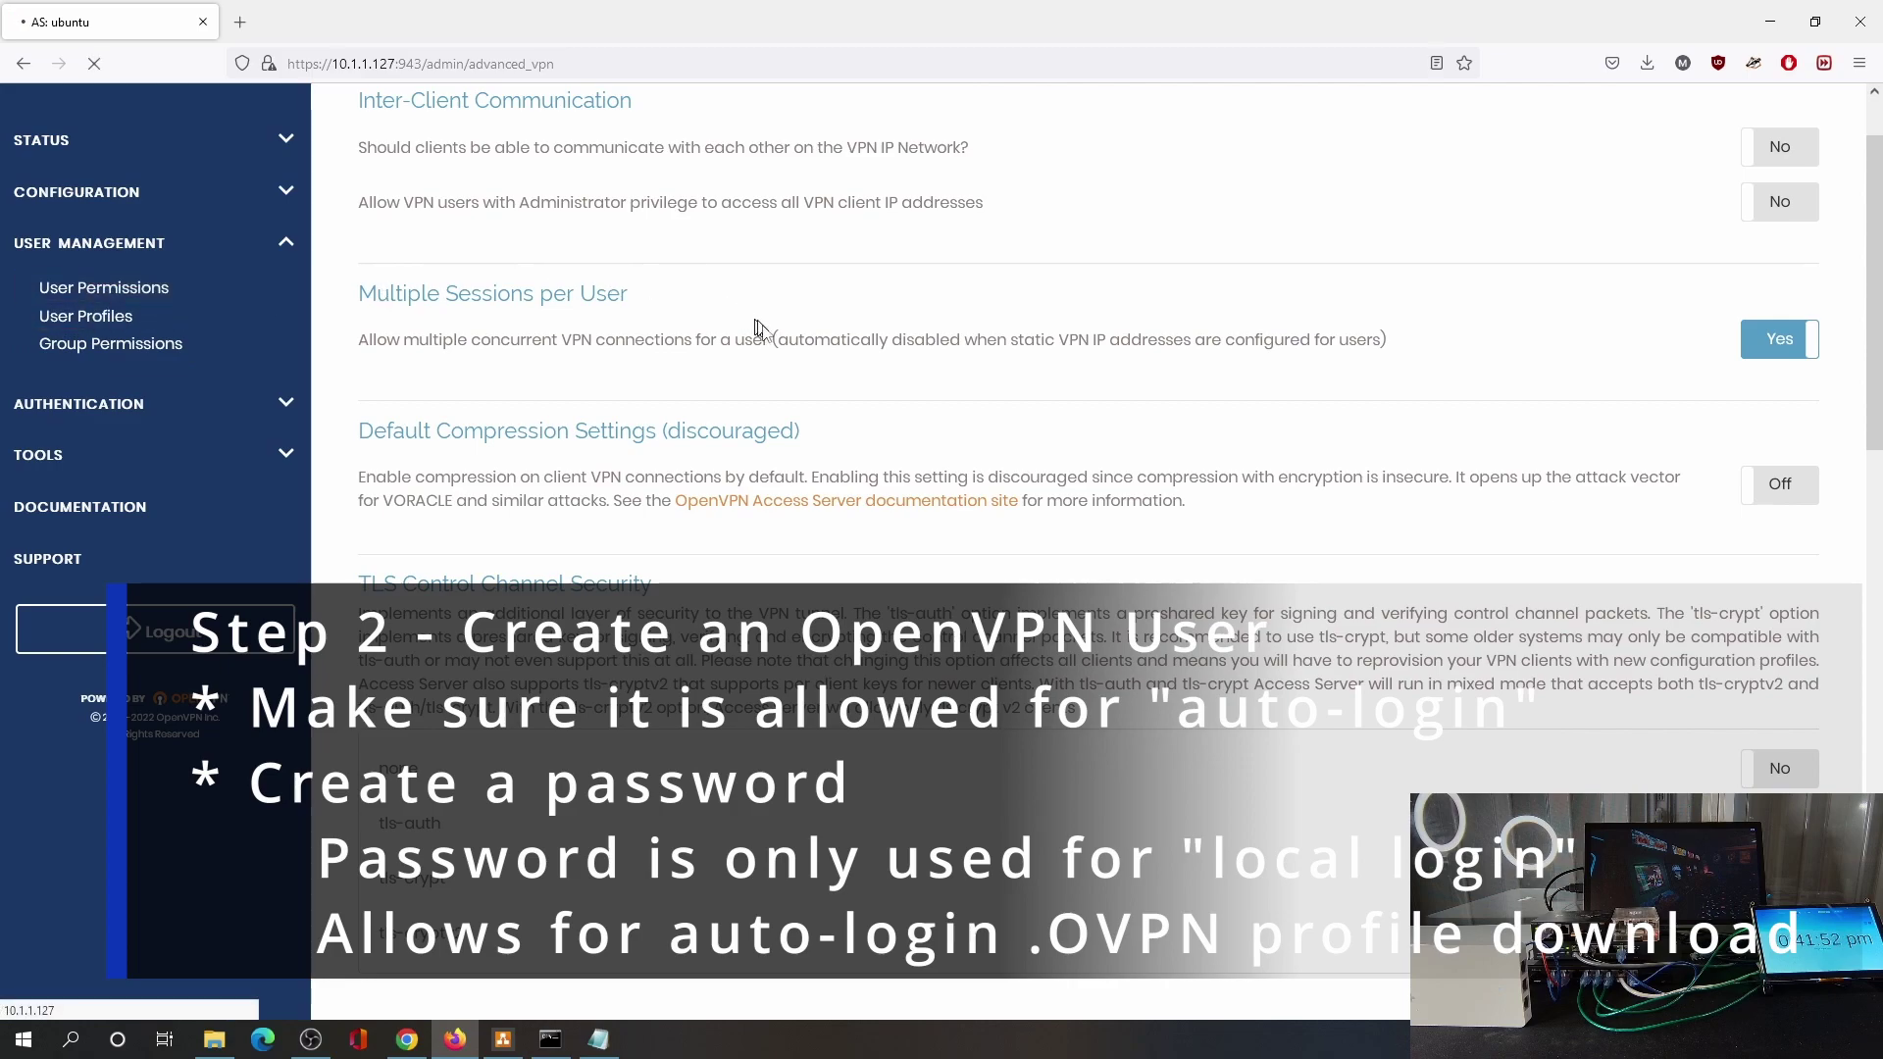
left_click(621, 403)
type("omadauser")
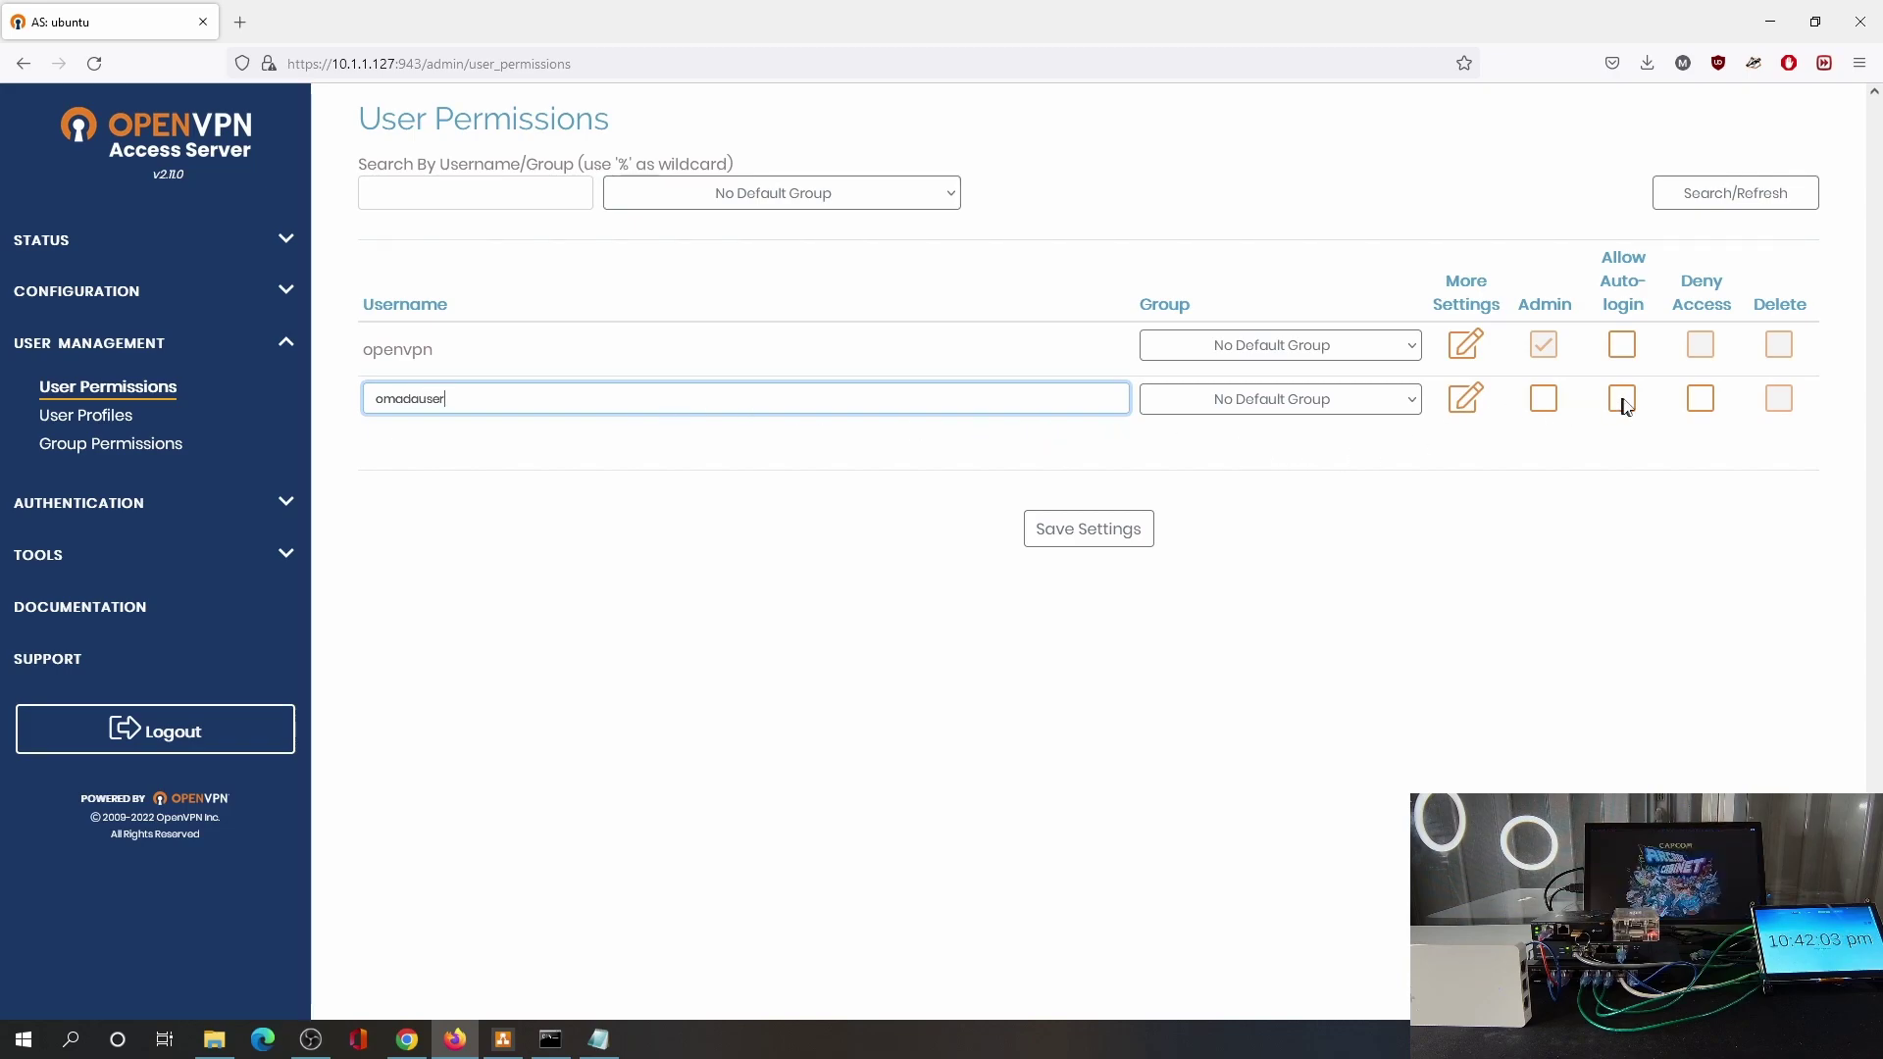
left_click(1622, 400)
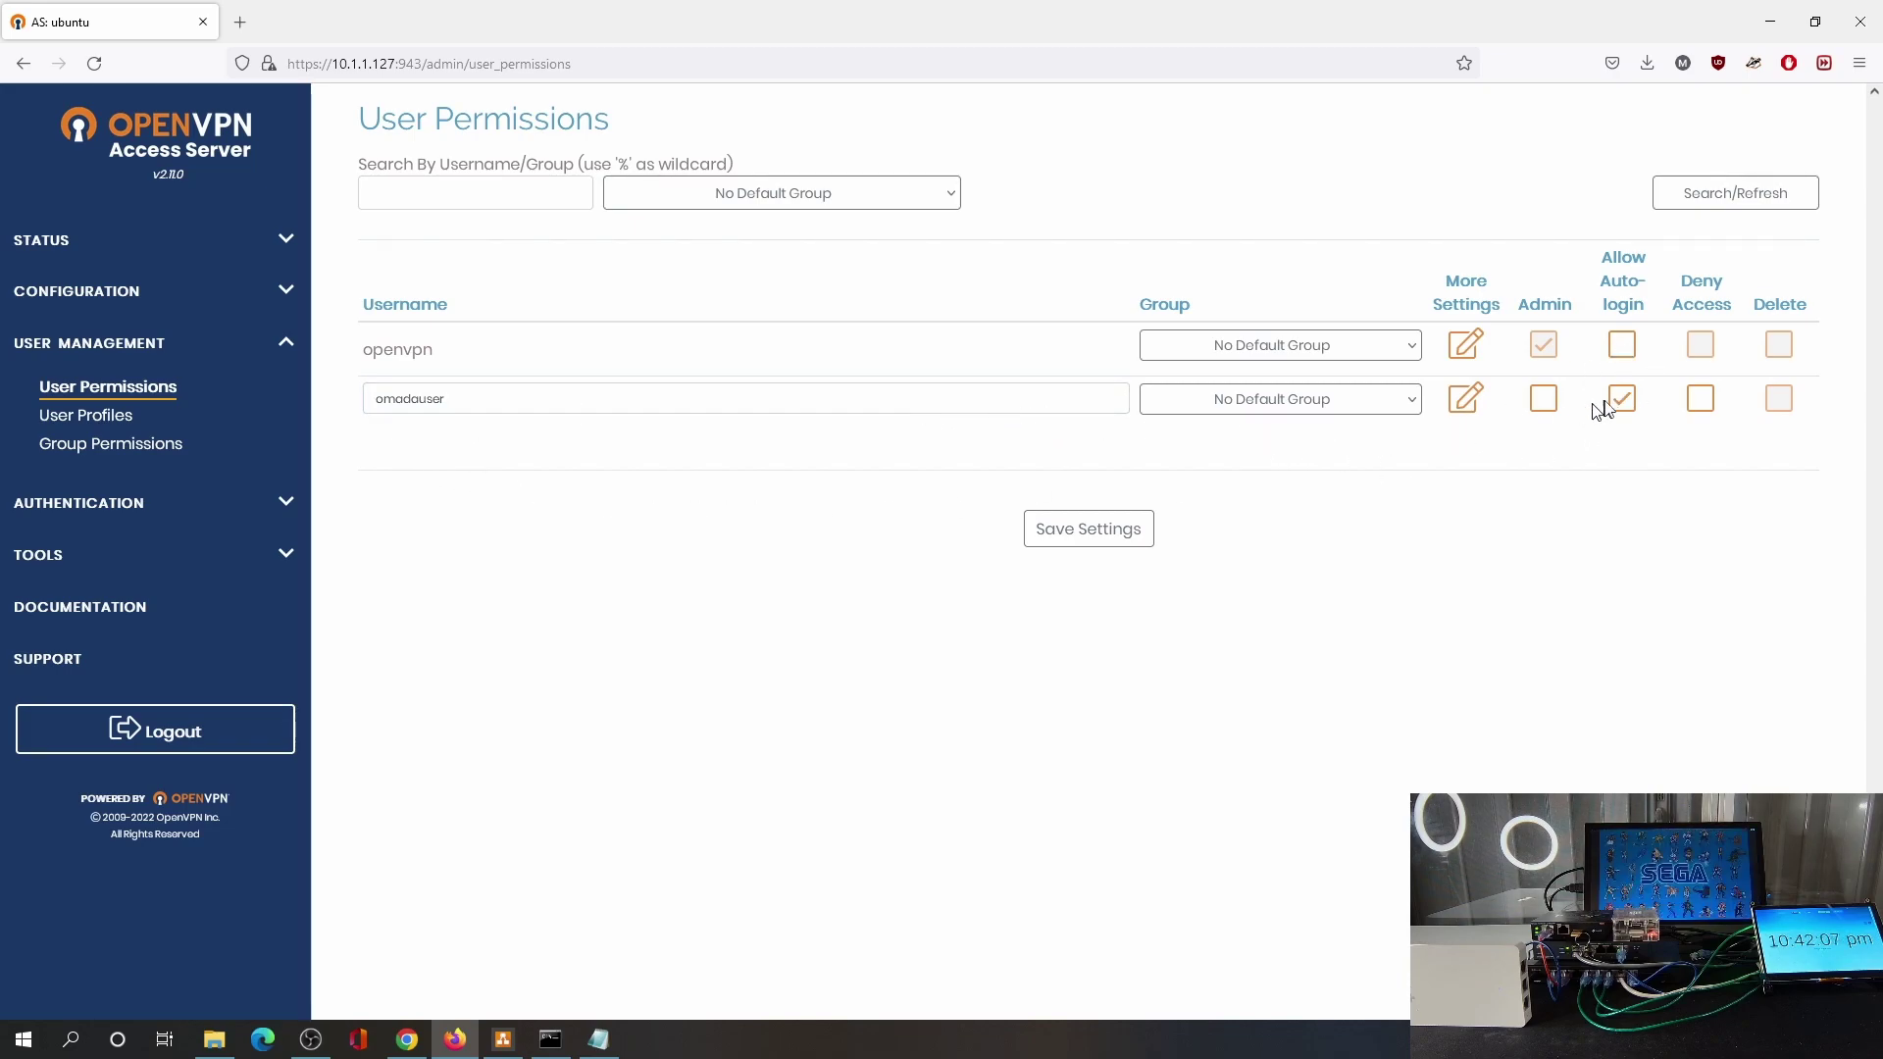
left_click(1093, 542)
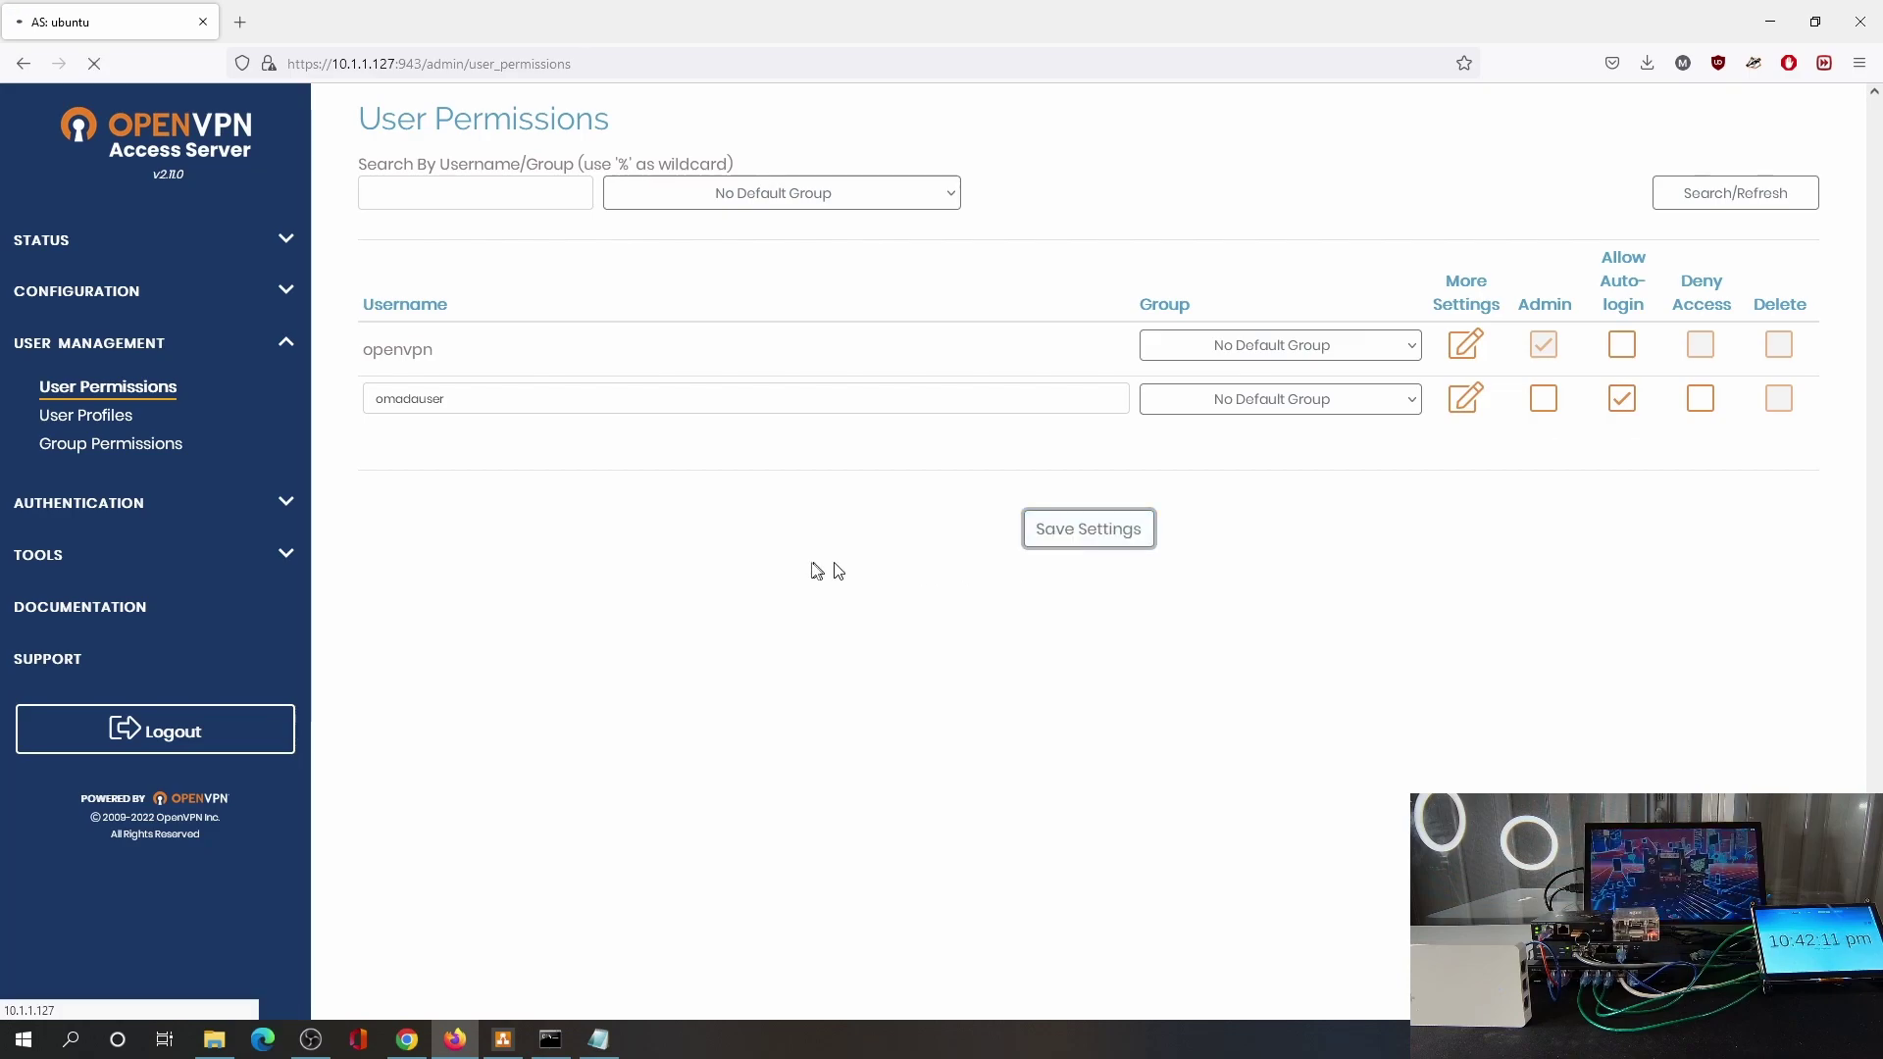
left_click(1010, 261)
Give omadauser a local password, save it and update the running server again.
left_click_drag(457, 463, 363, 462)
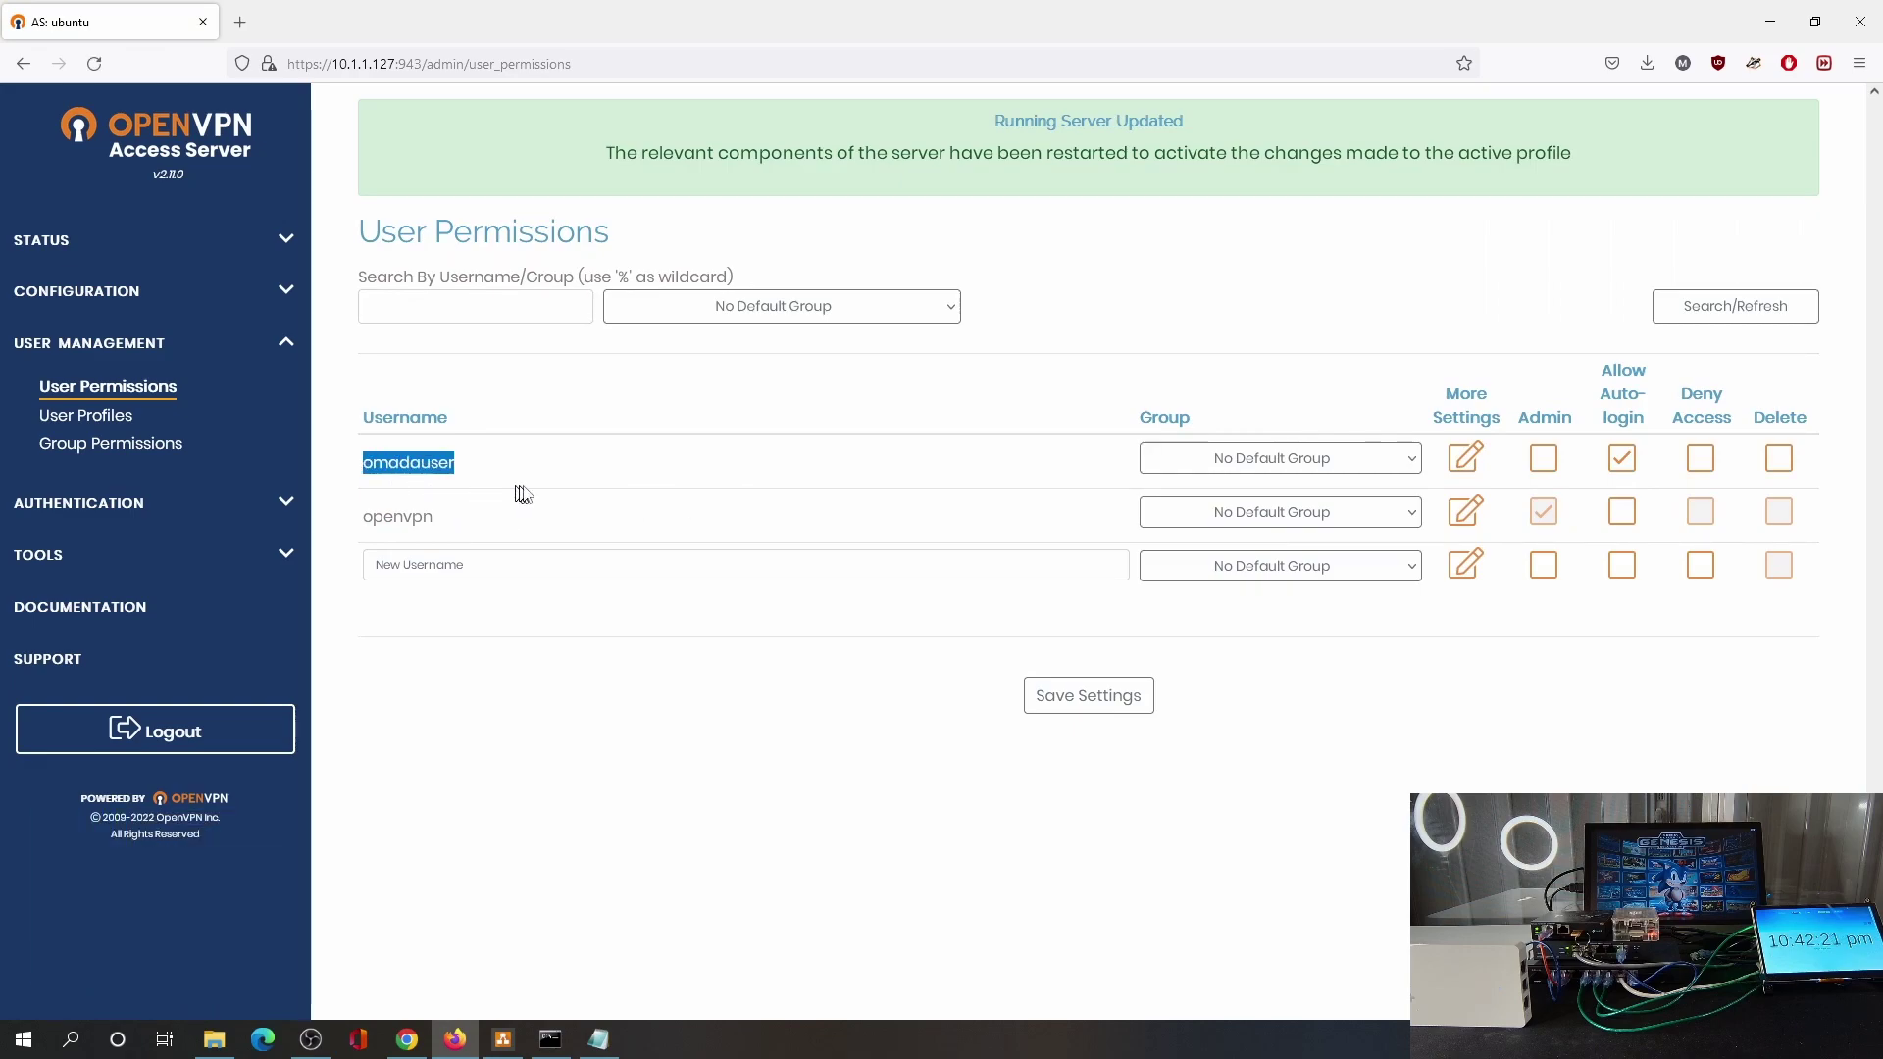
left_click(1454, 461)
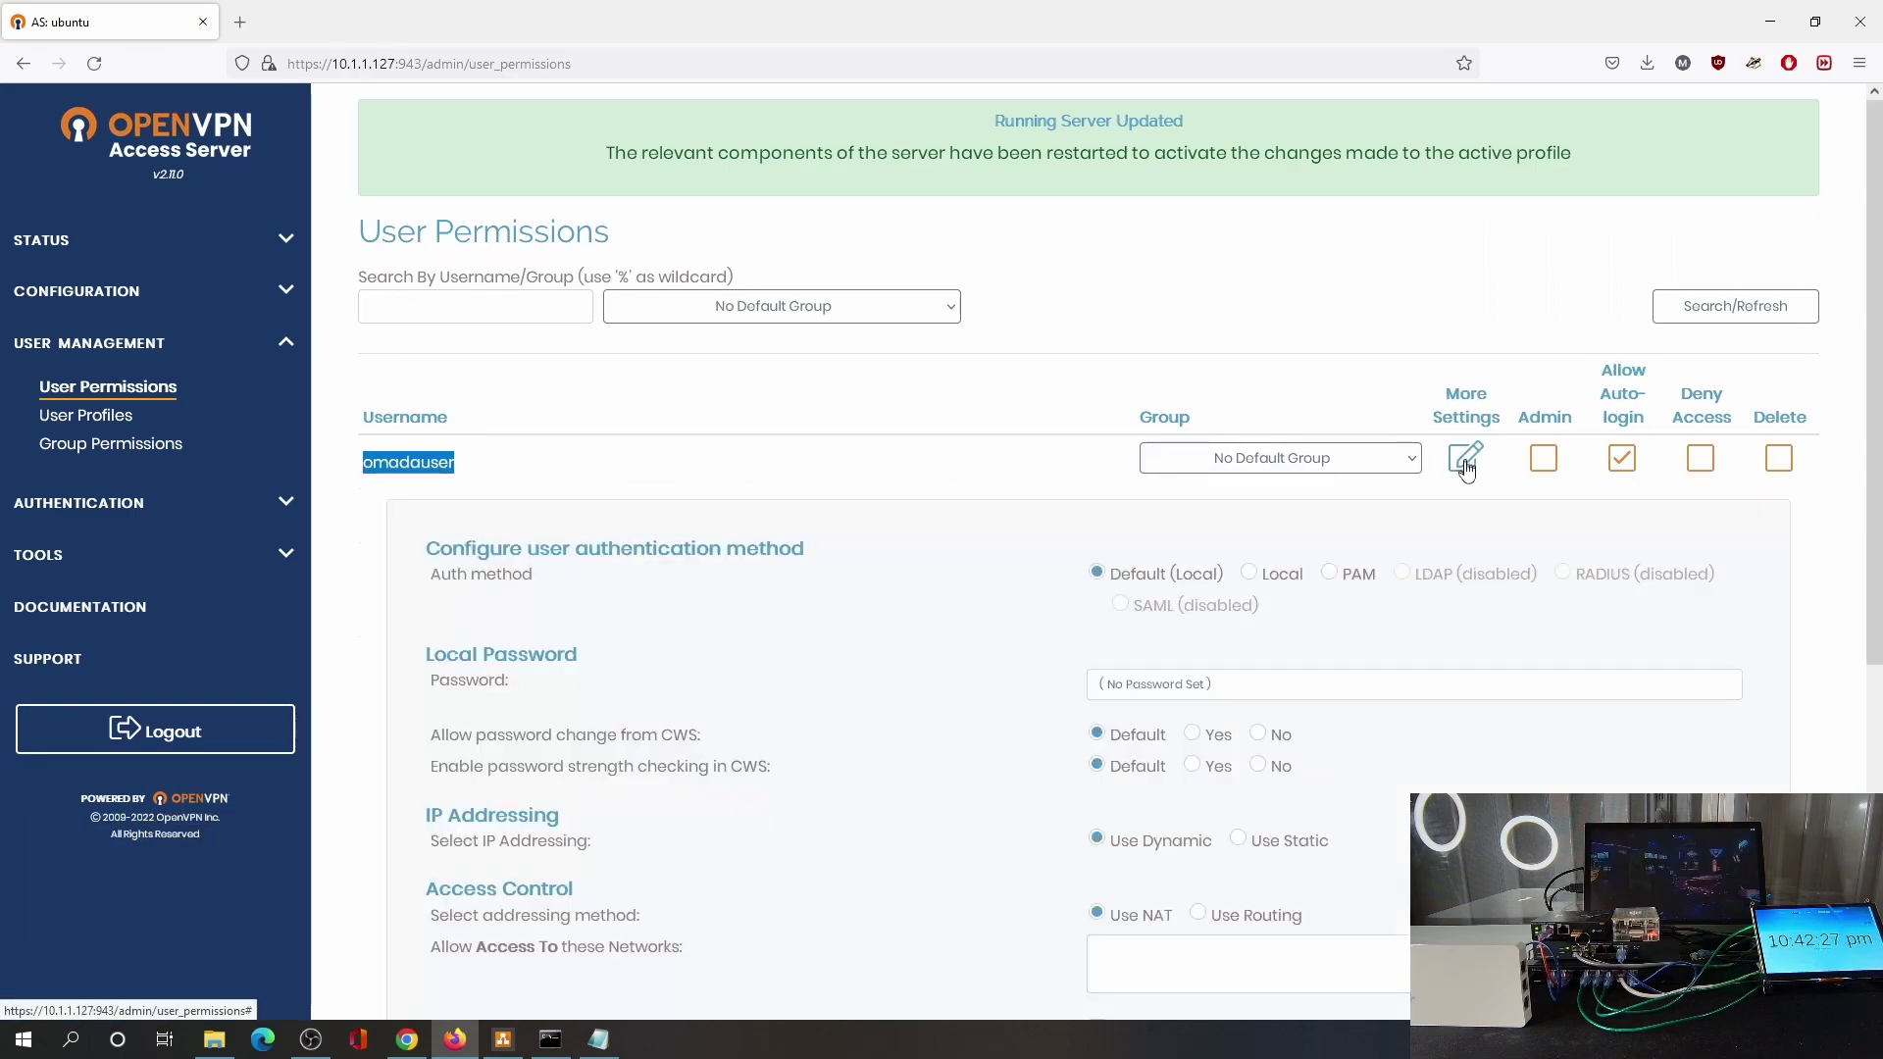
left_click(1177, 687)
type("omadau")
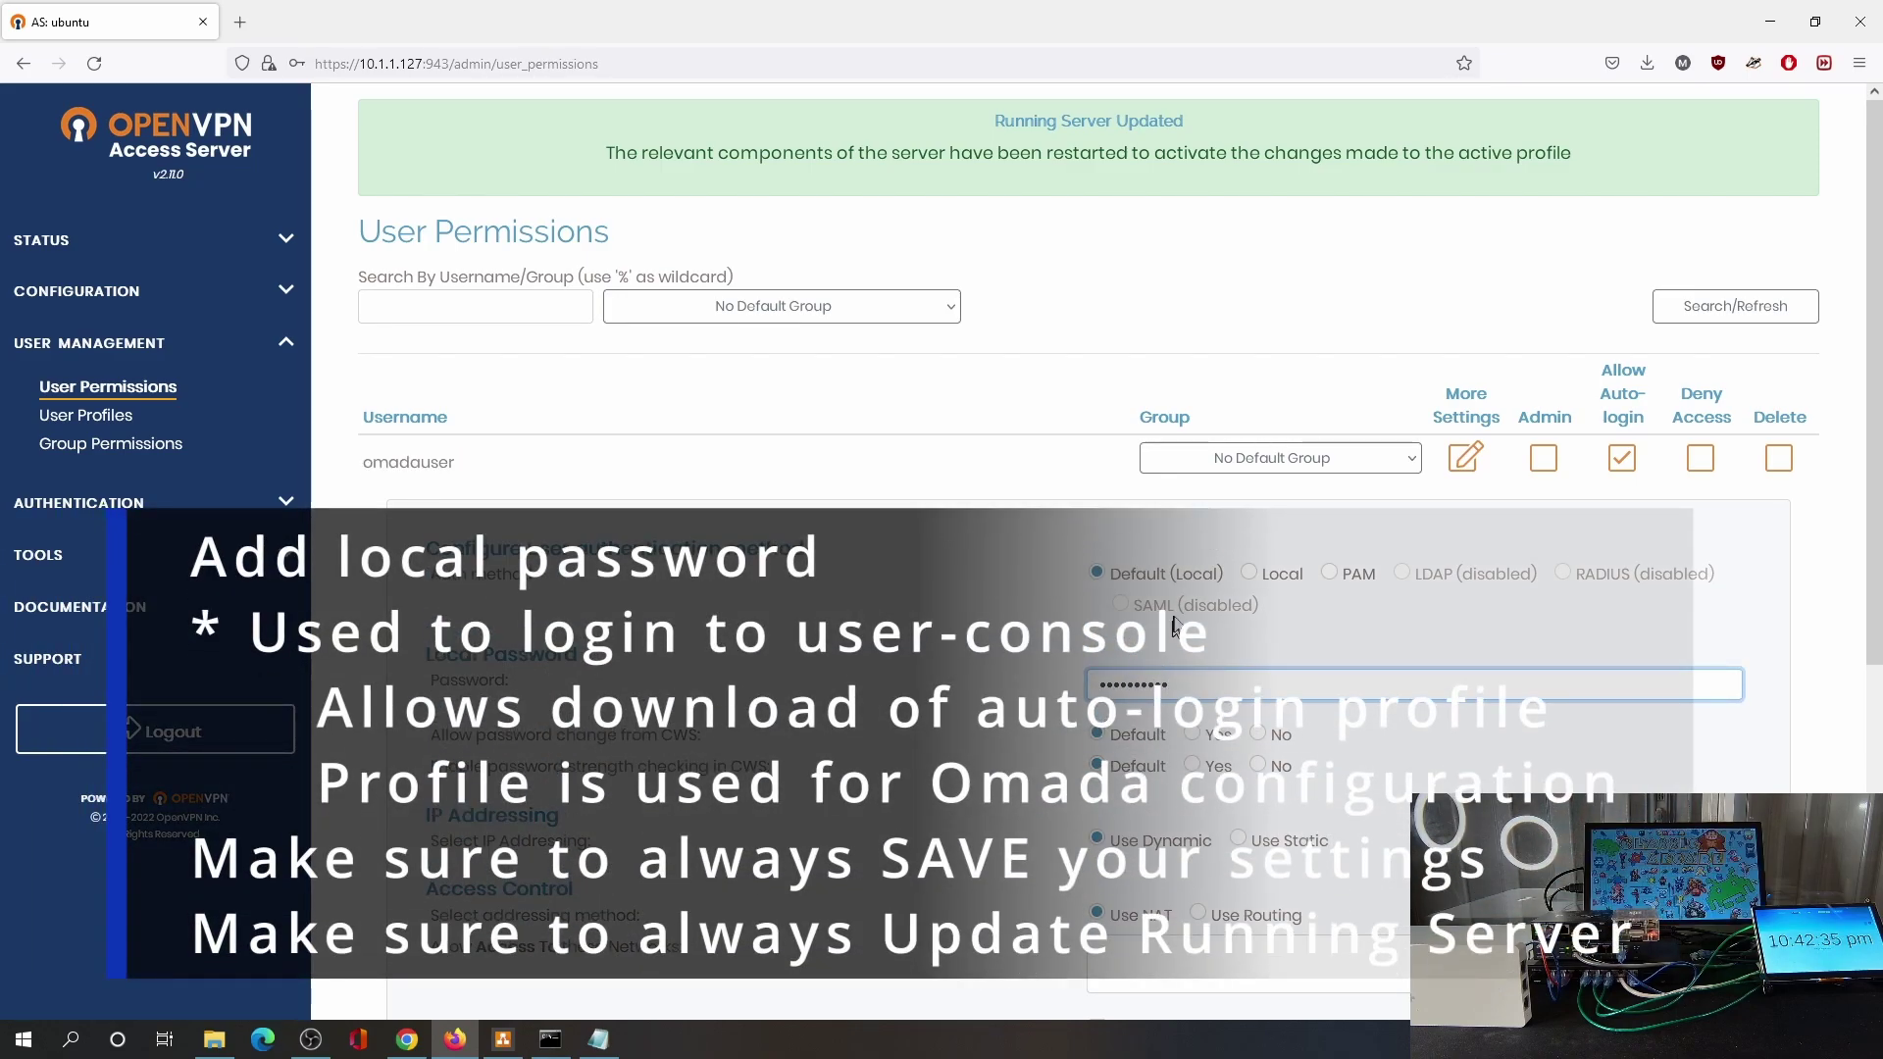
scroll(1081, 964, "down", 5)
left_click(1081, 964)
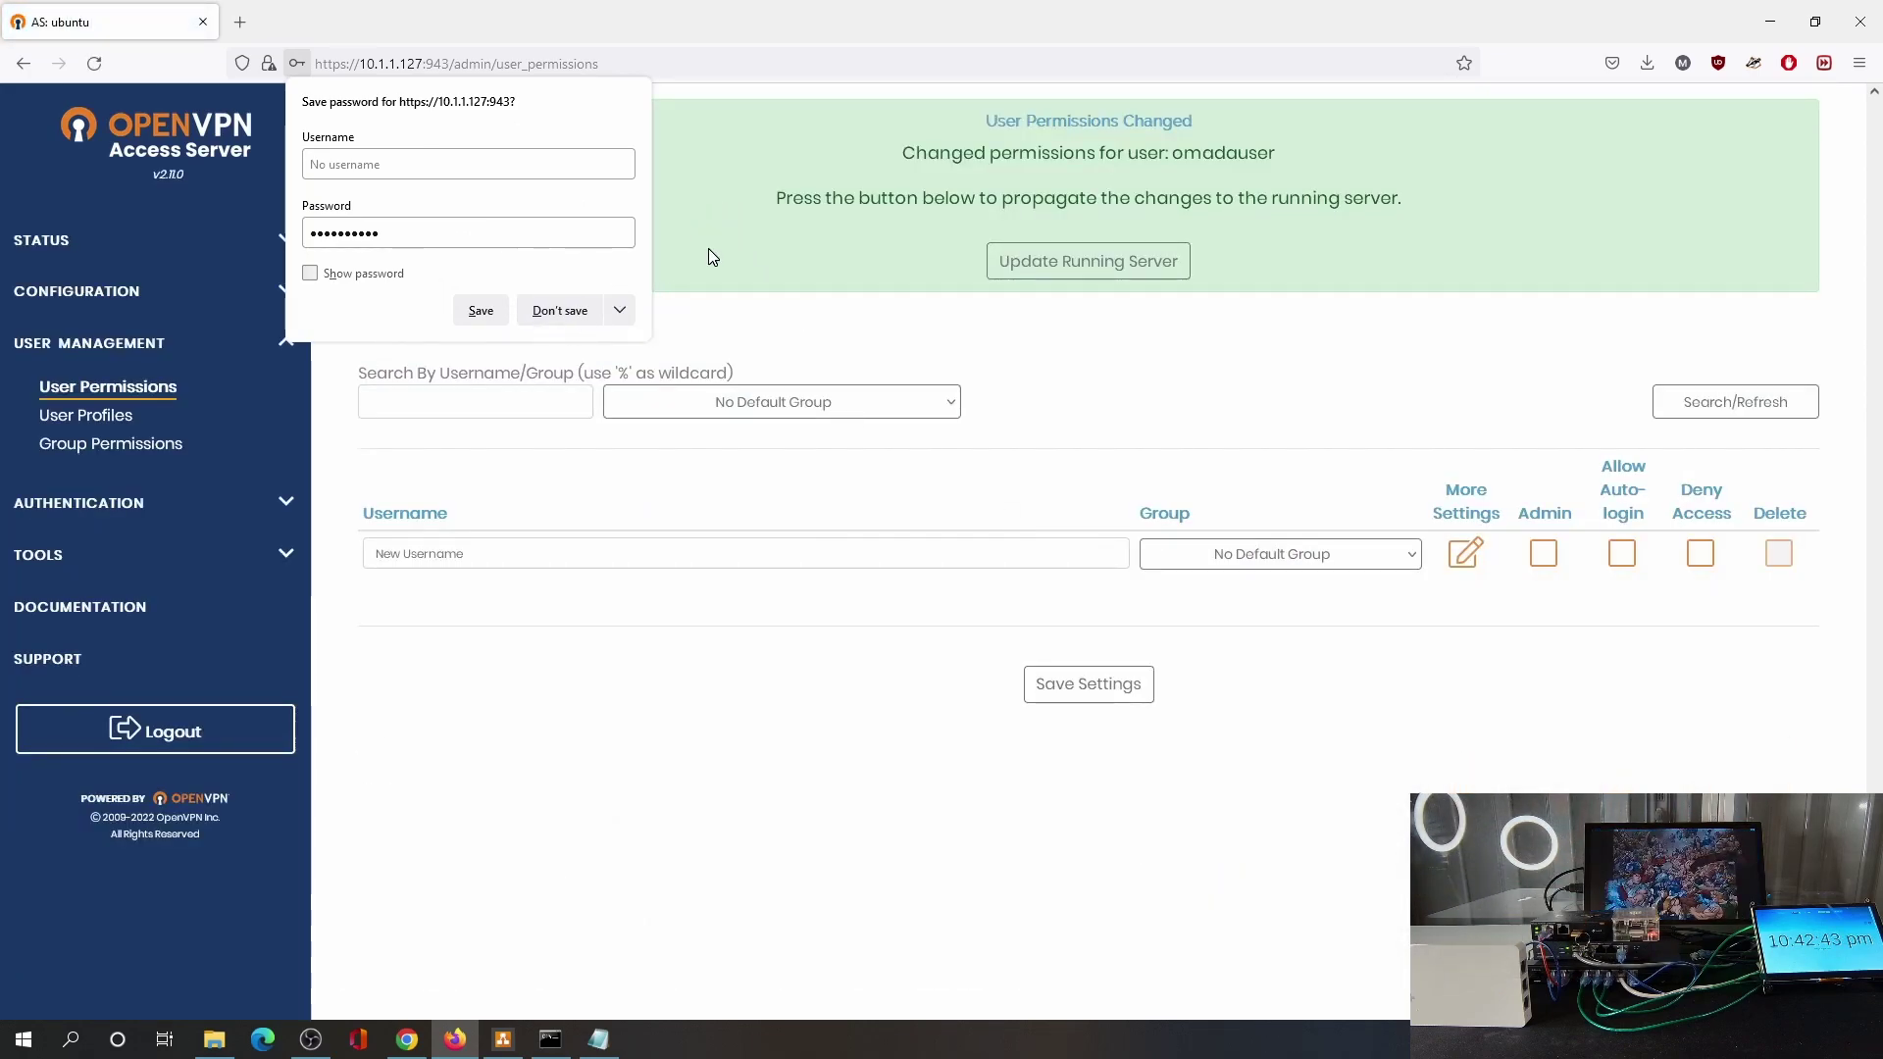
left_click(1059, 270)
left_click(1059, 269)
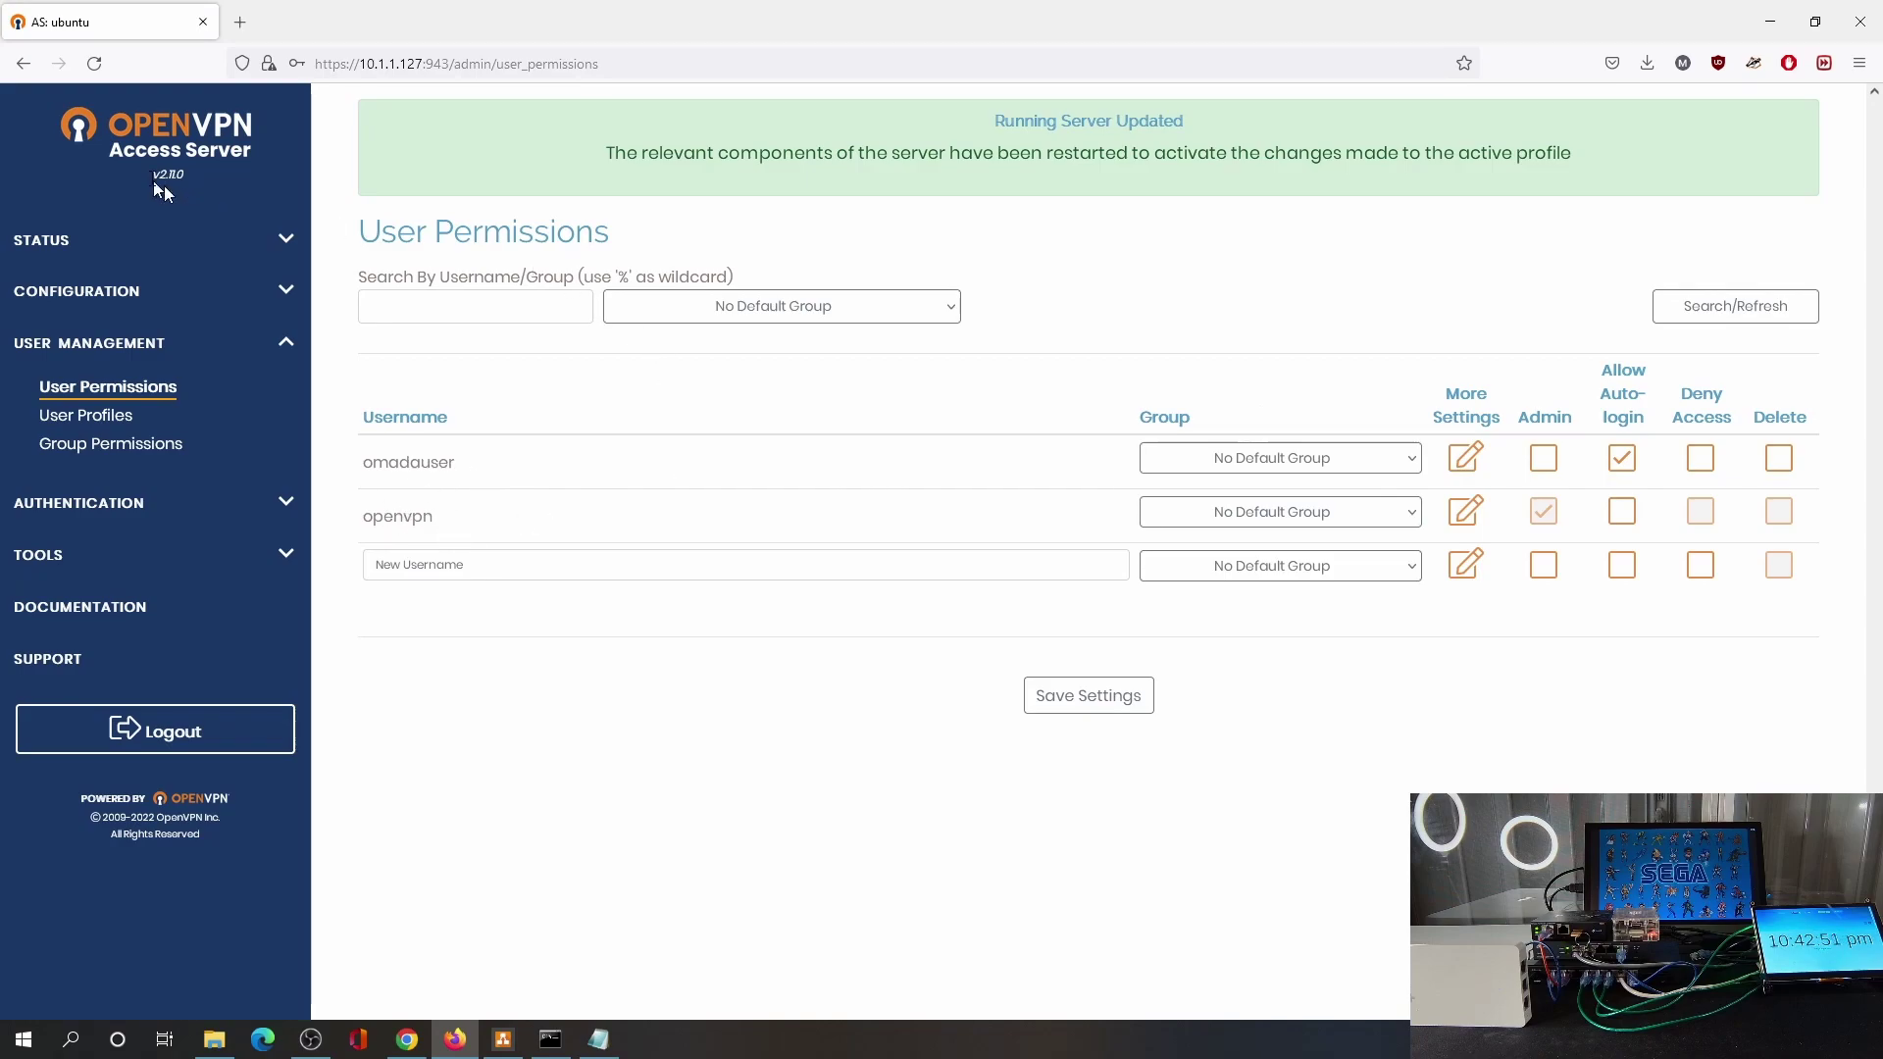
Sign out of the admin console and sign in to the client portal as omadauser.
left_click(152, 731)
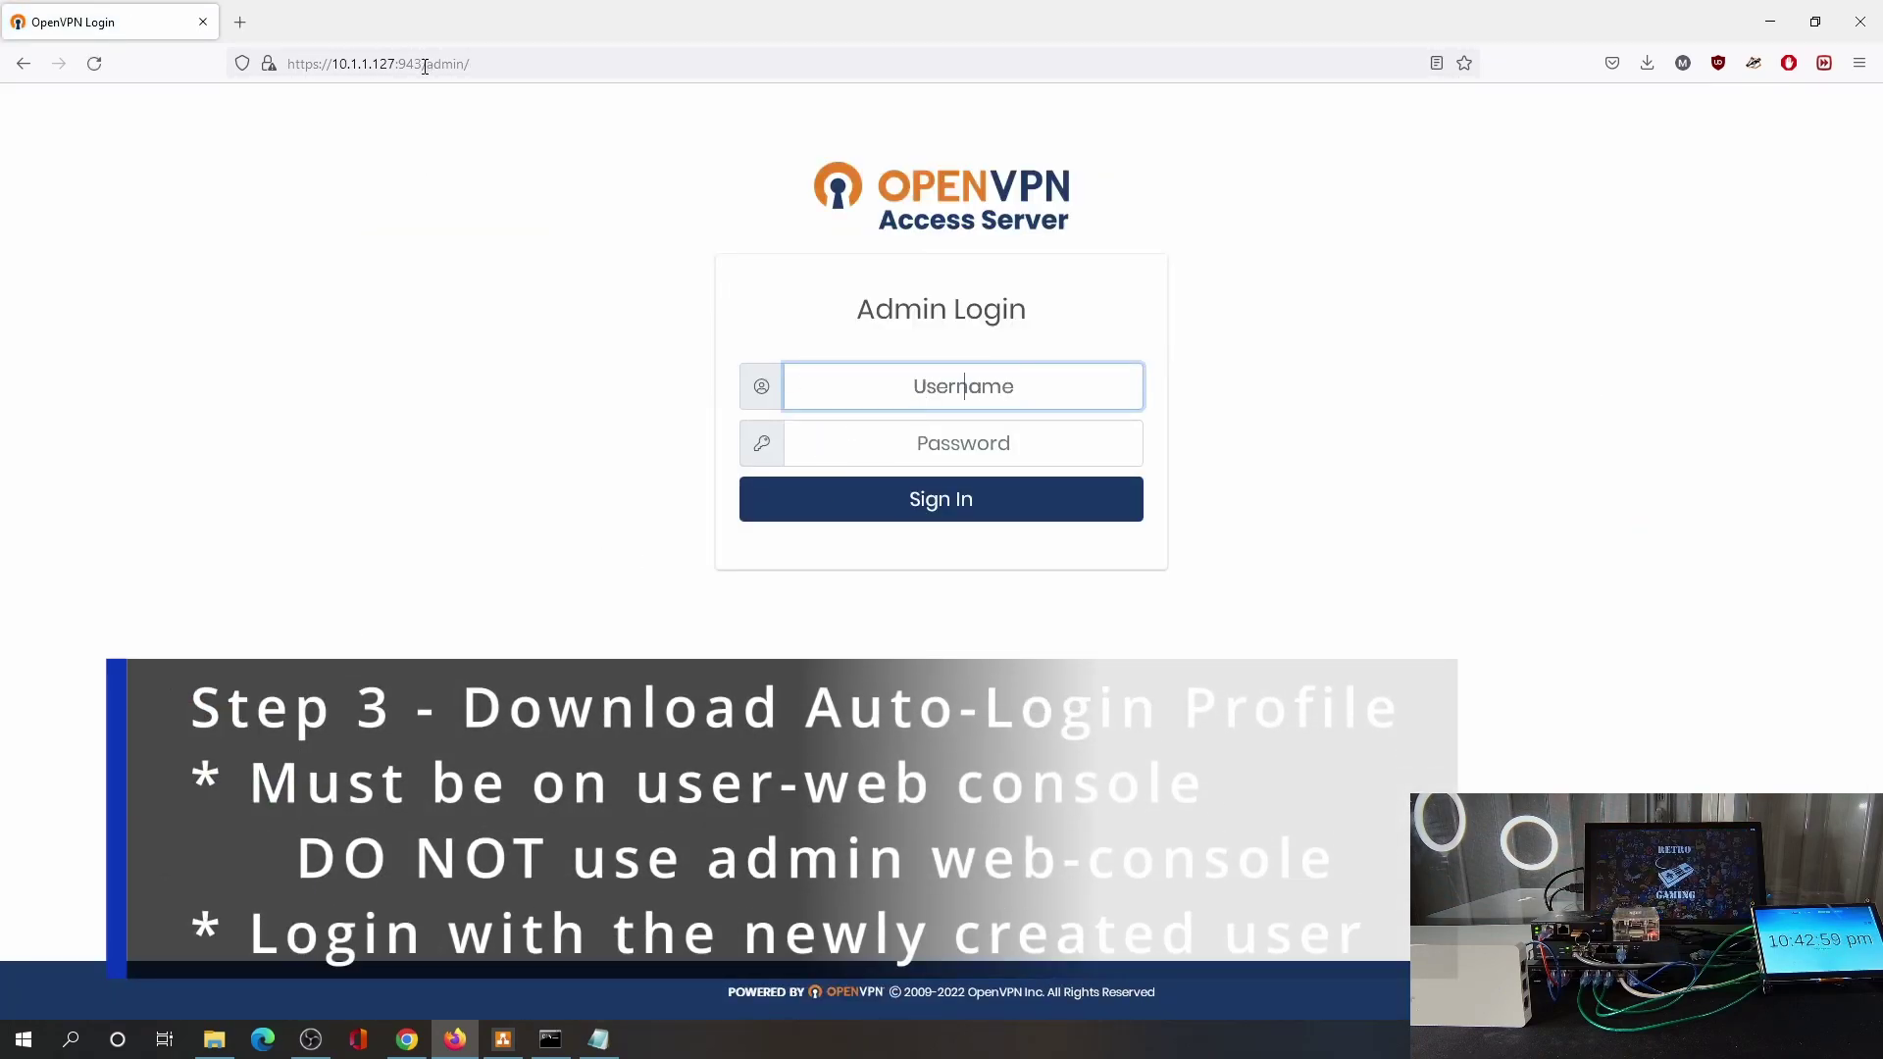
left_click_drag(428, 63, 651, 84)
key("BackSpace")
key("Return")
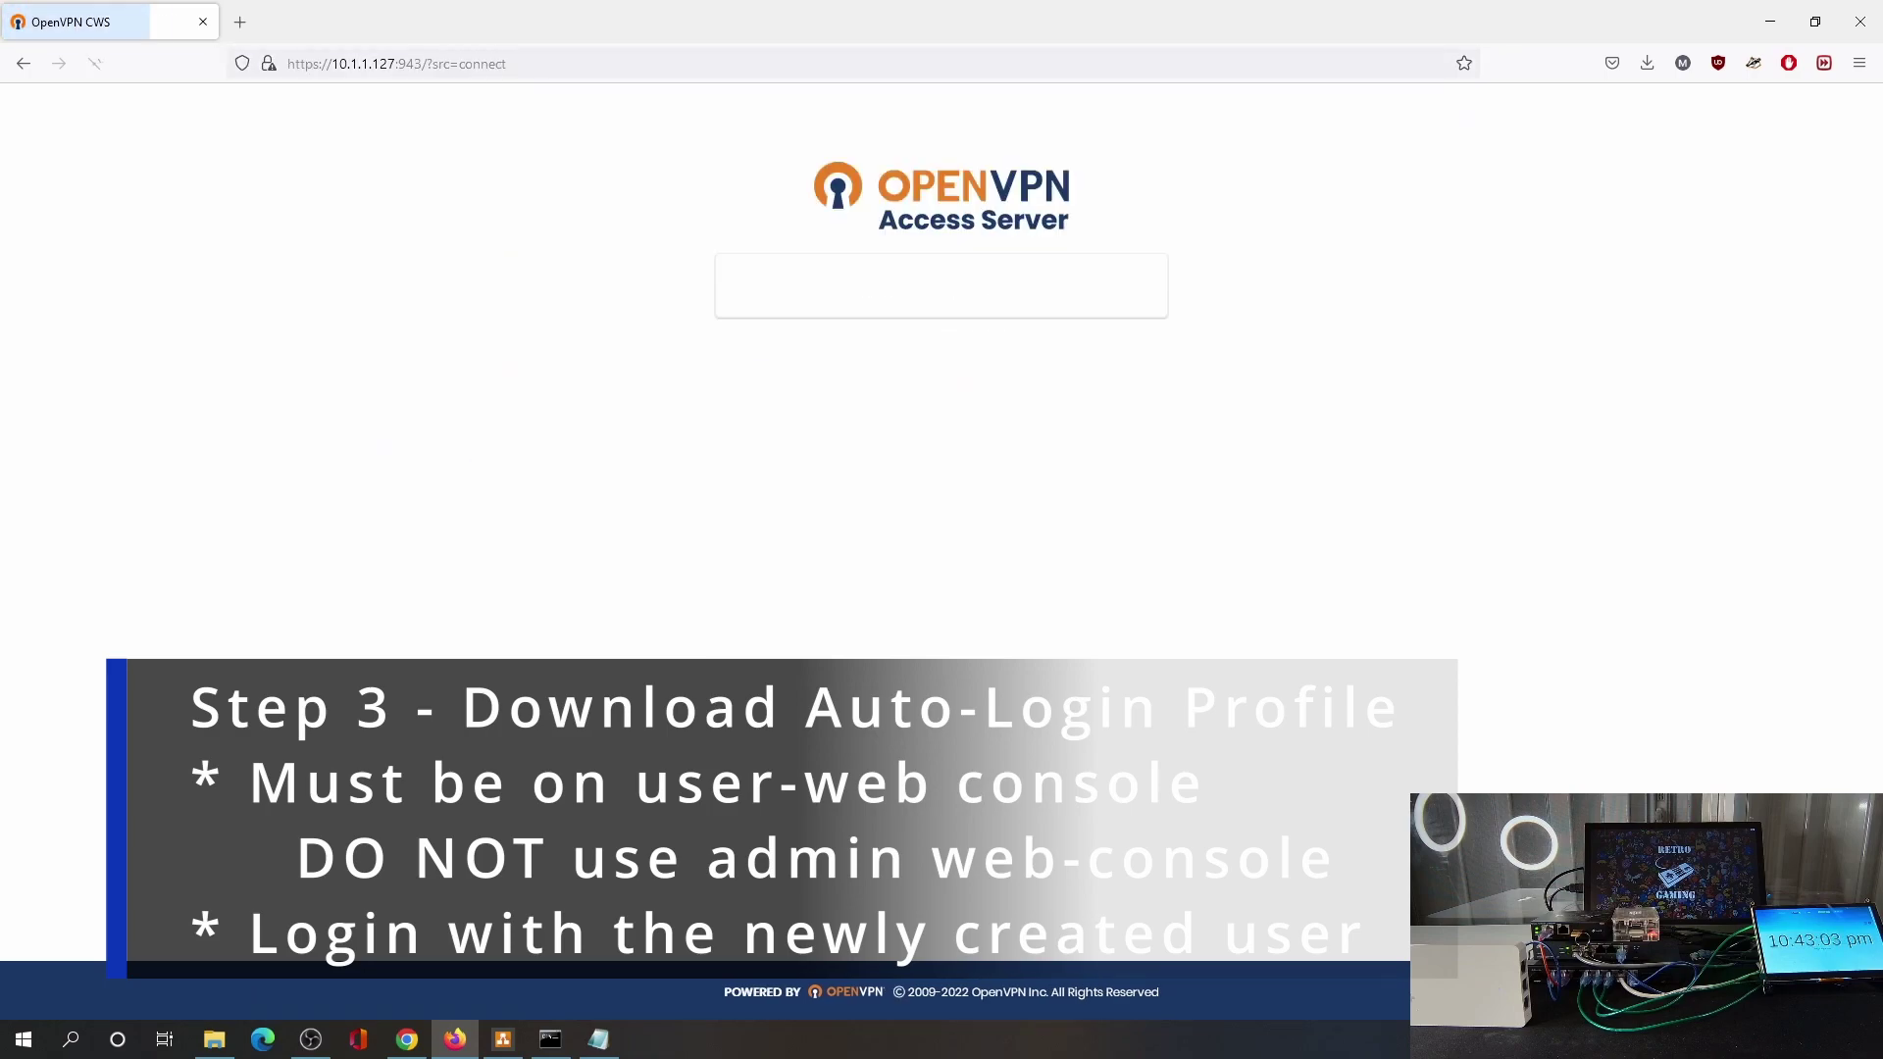
type("omadauser")
key("Tab")
type("o")
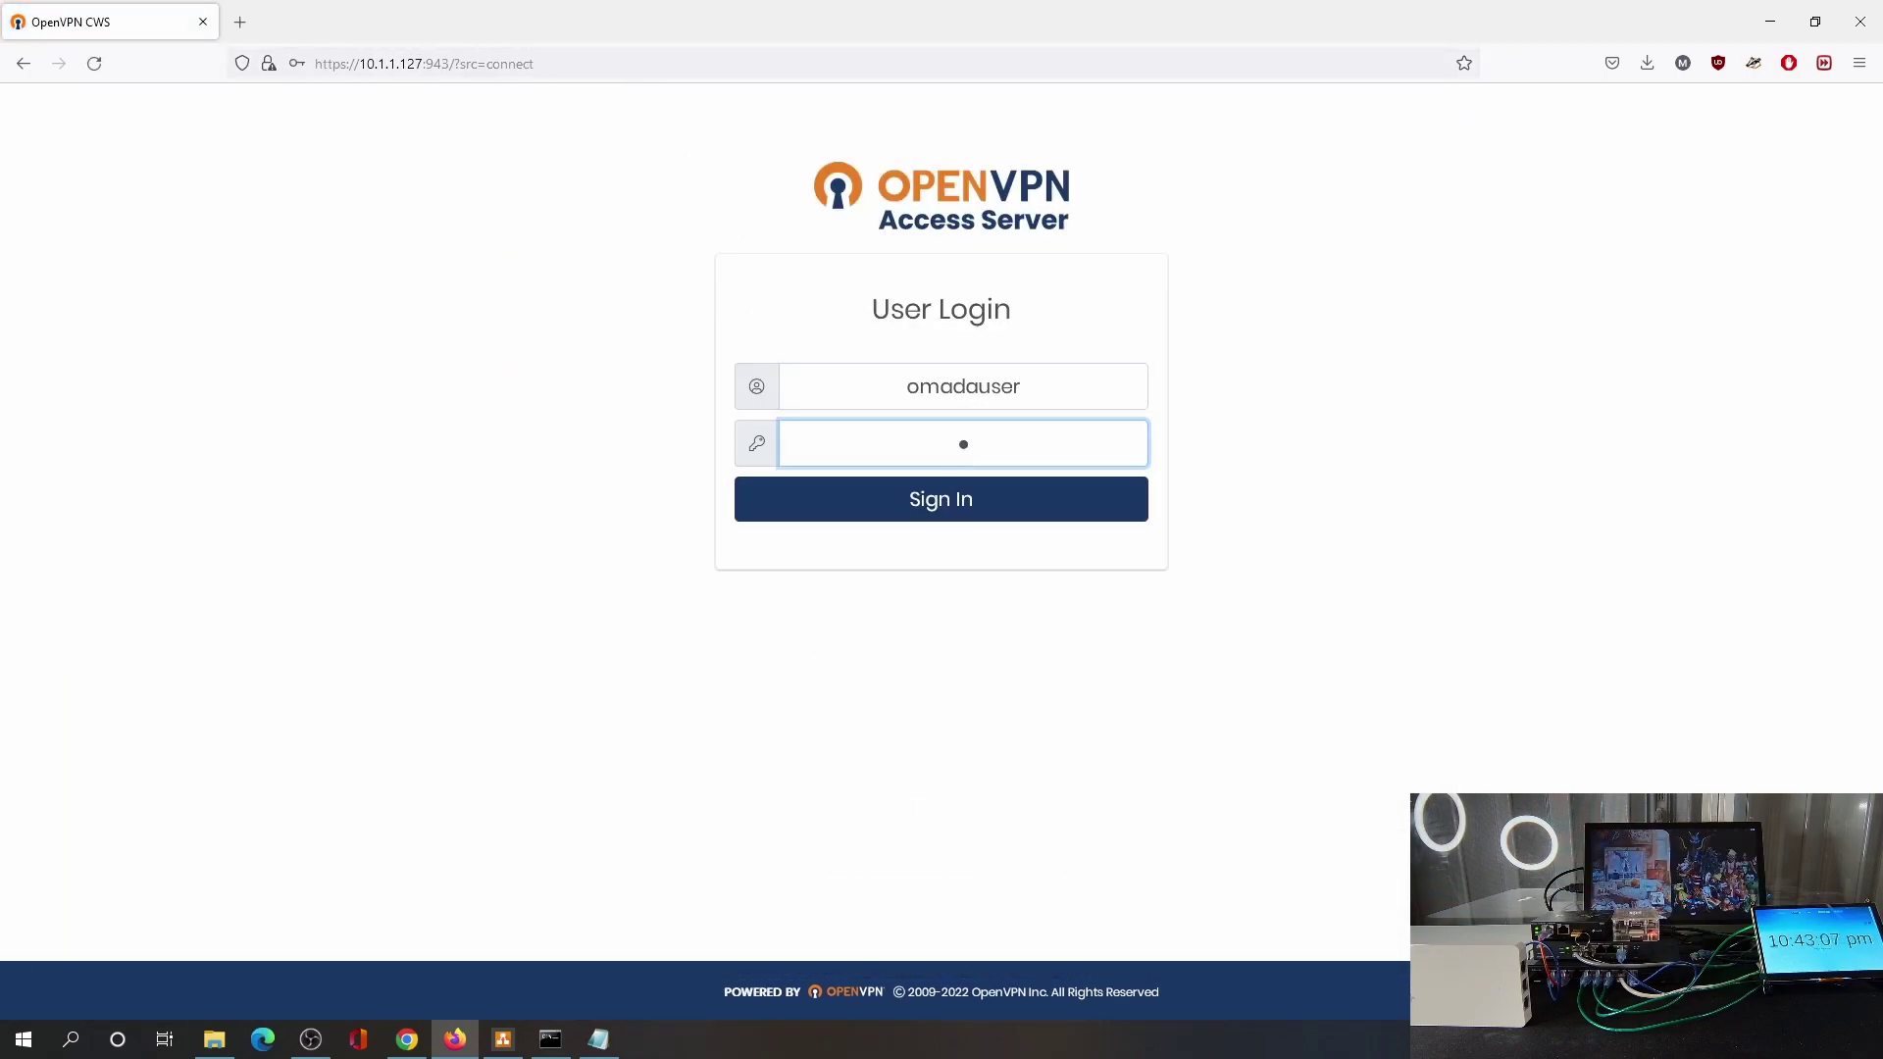
key("Return")
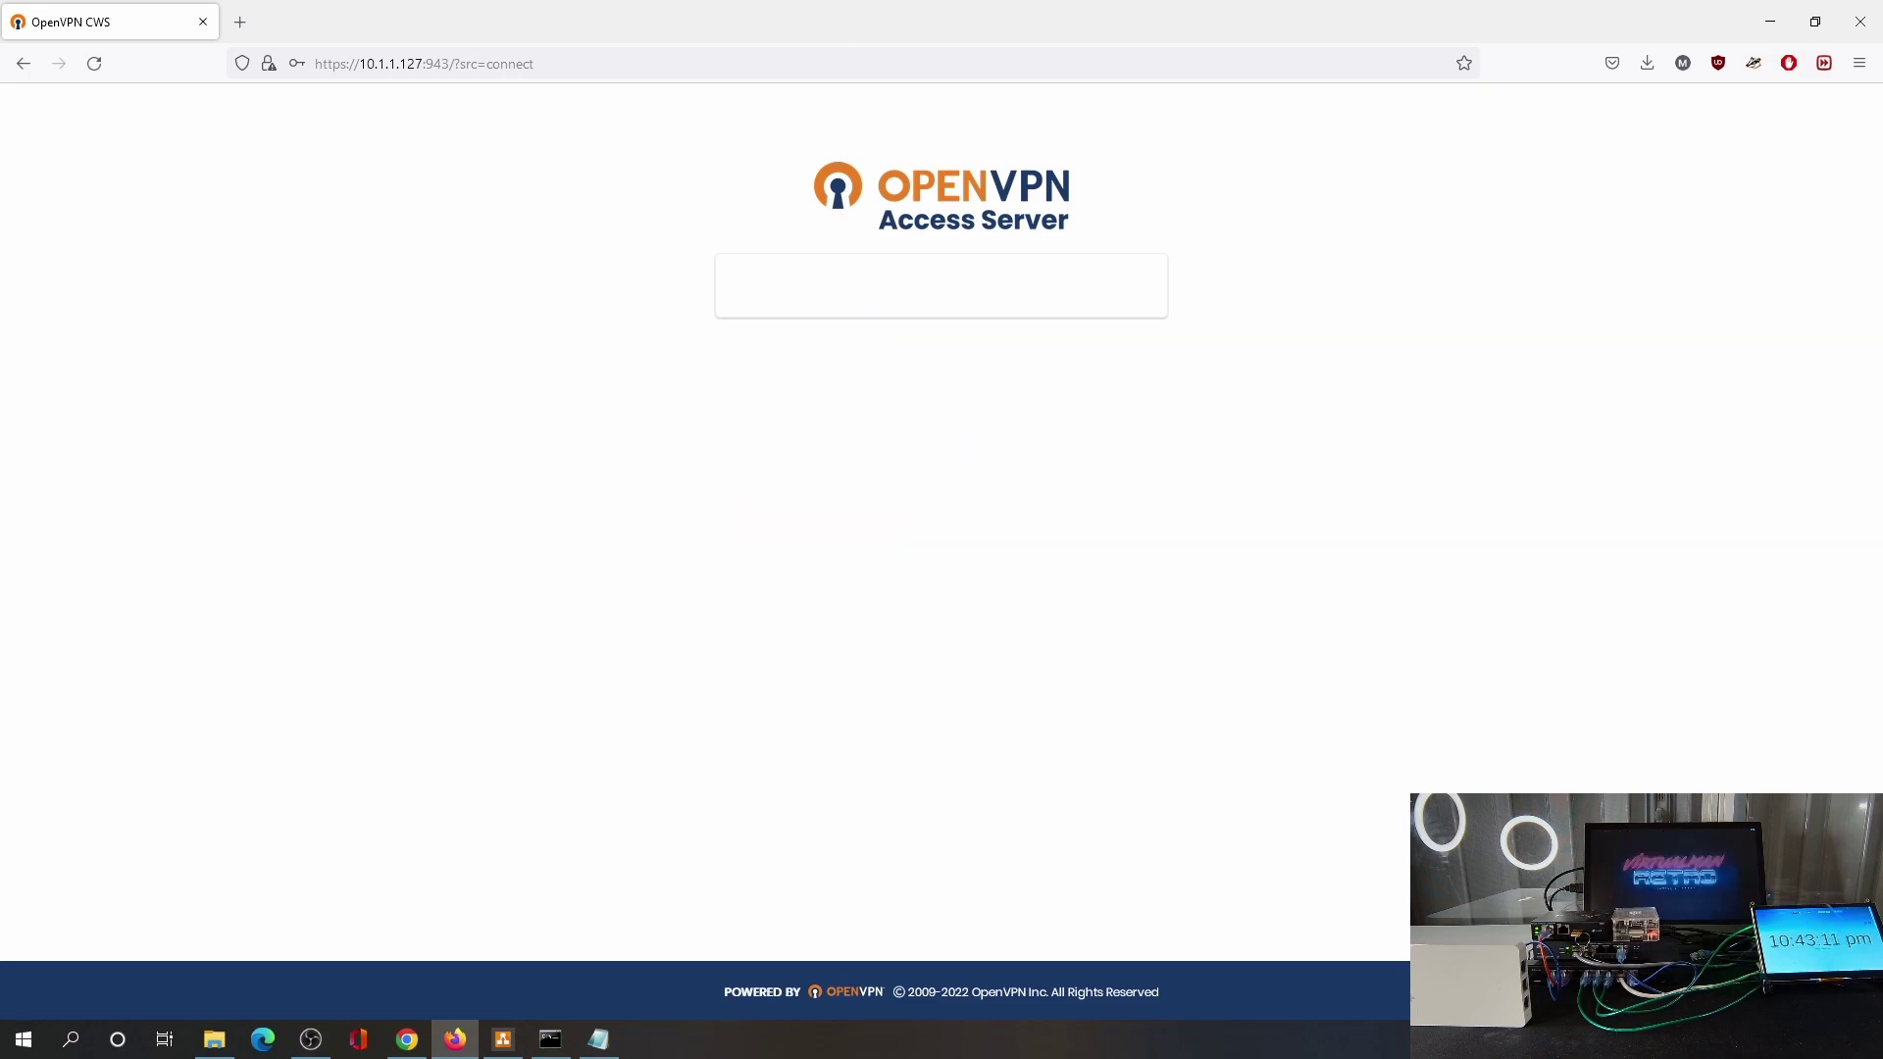
Download the autologin profile profile-12.ovpn and sign out of the user portal.
scroll(1009, 471, "down", 2)
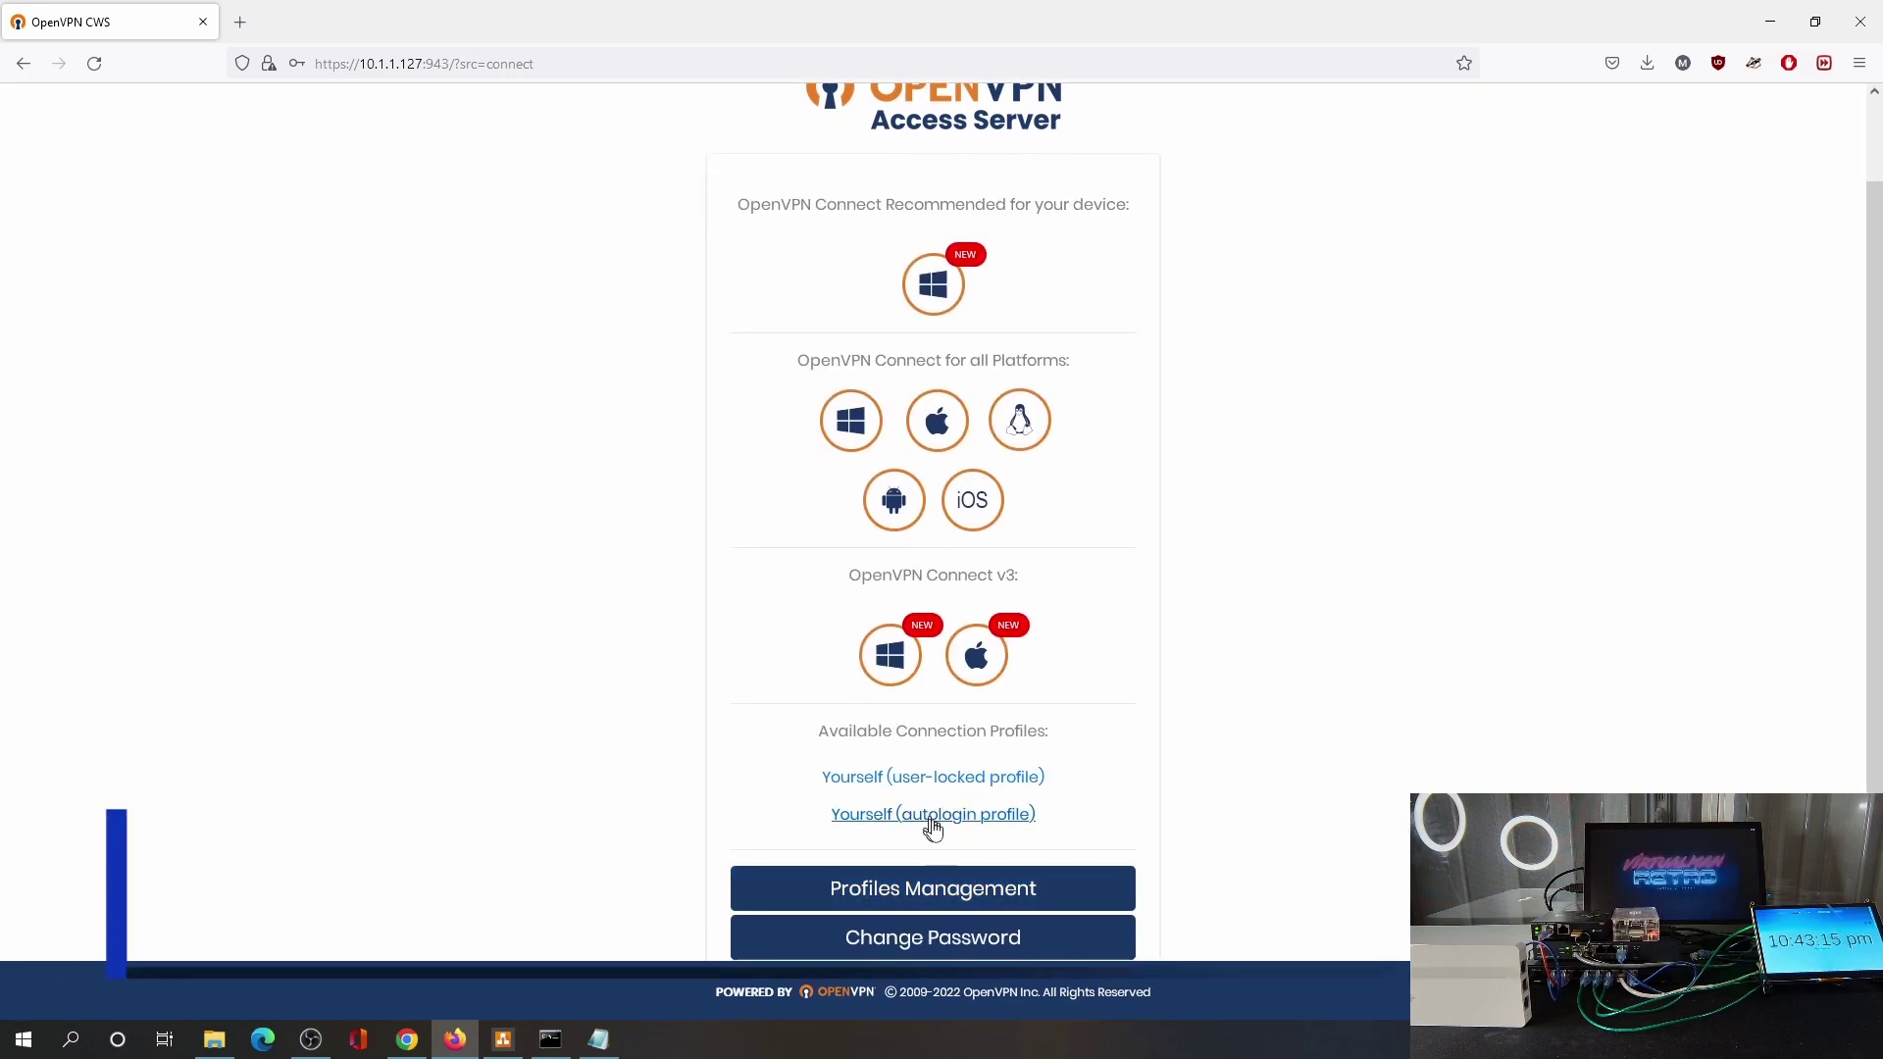
left_click(967, 822)
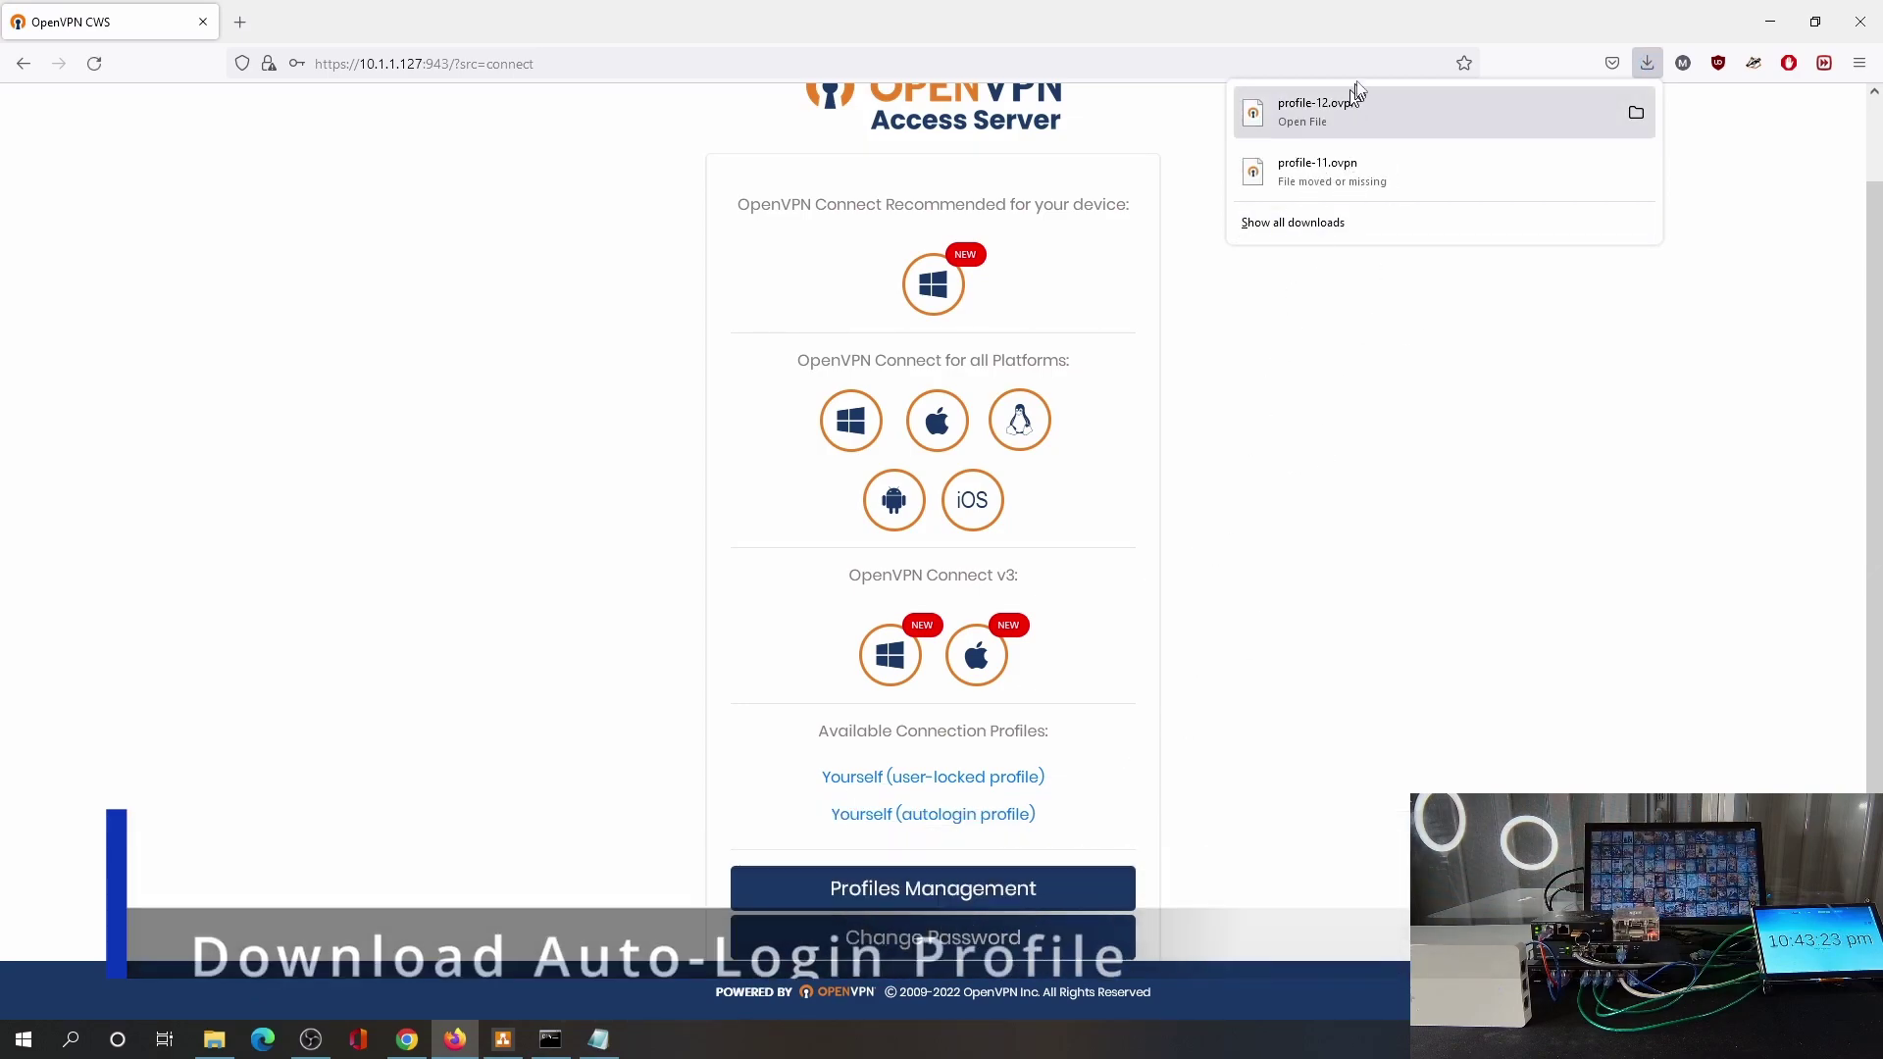
scroll(979, 841, "down", 1)
left_click(930, 888)
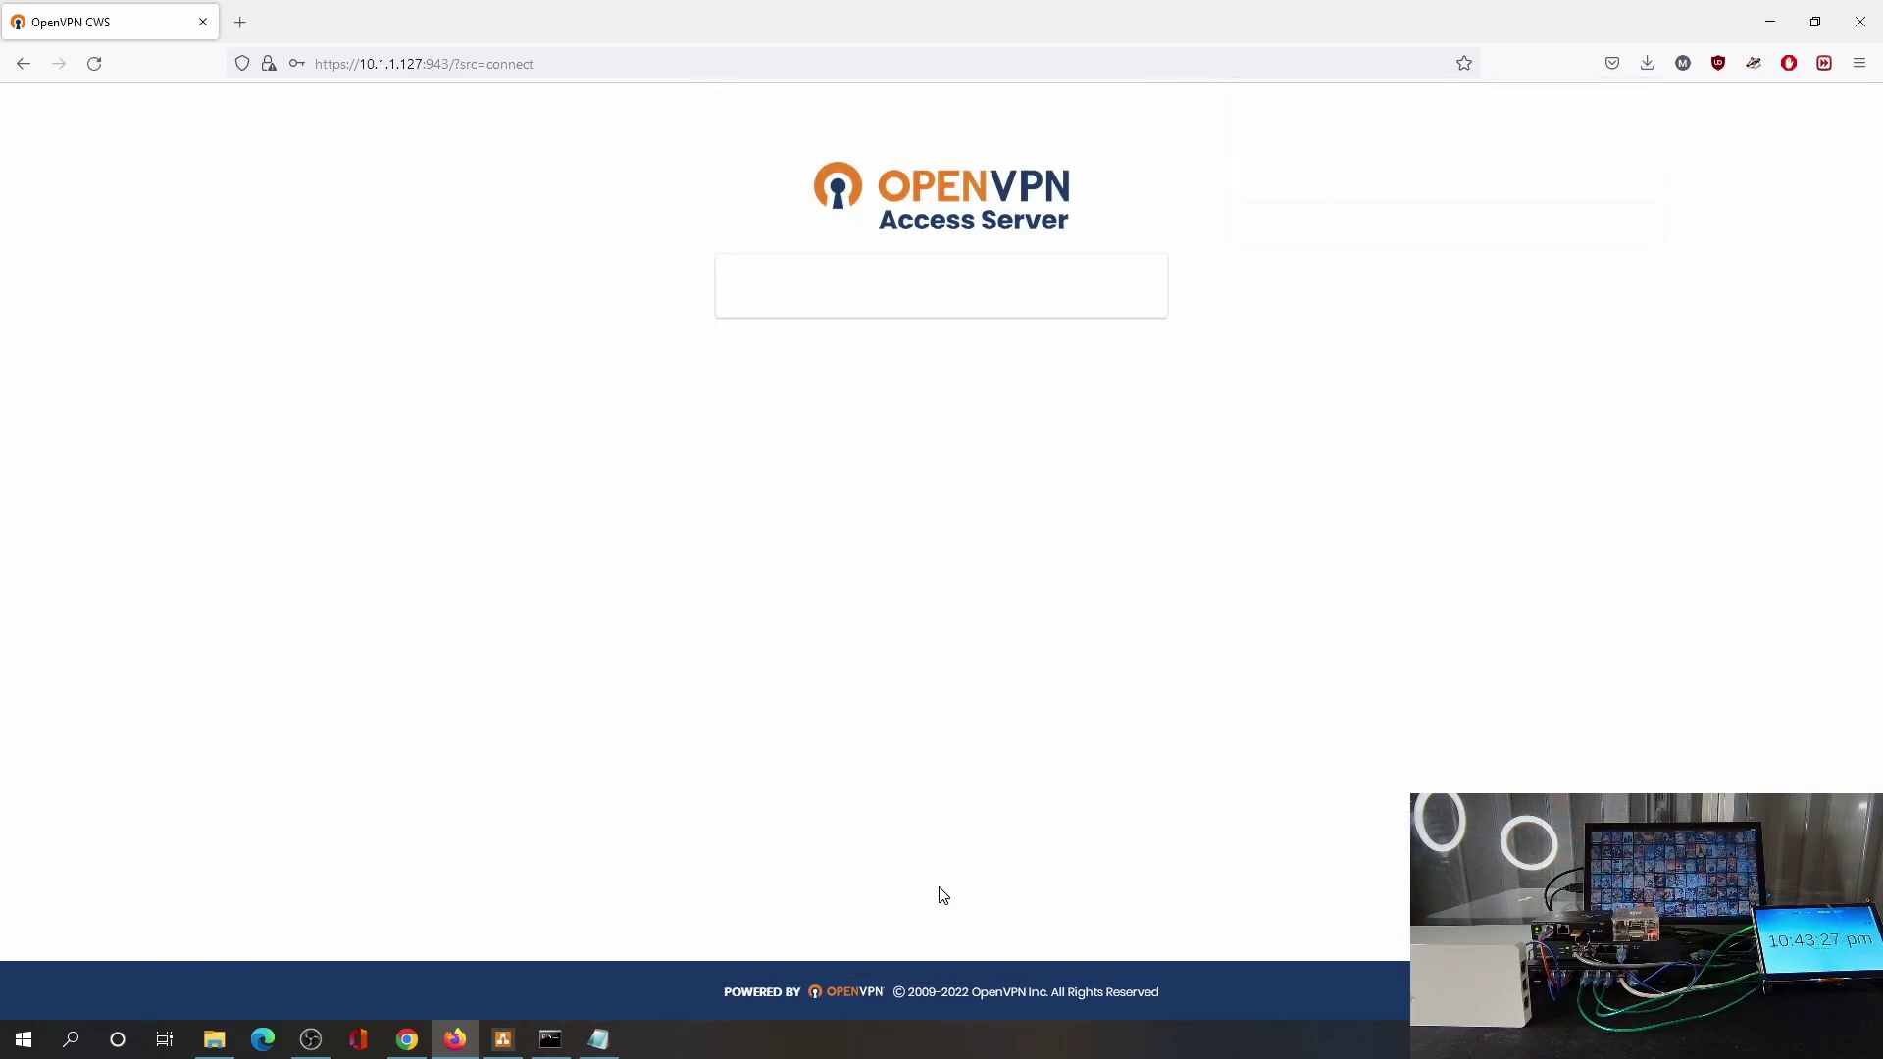
left_click(554, 1038)
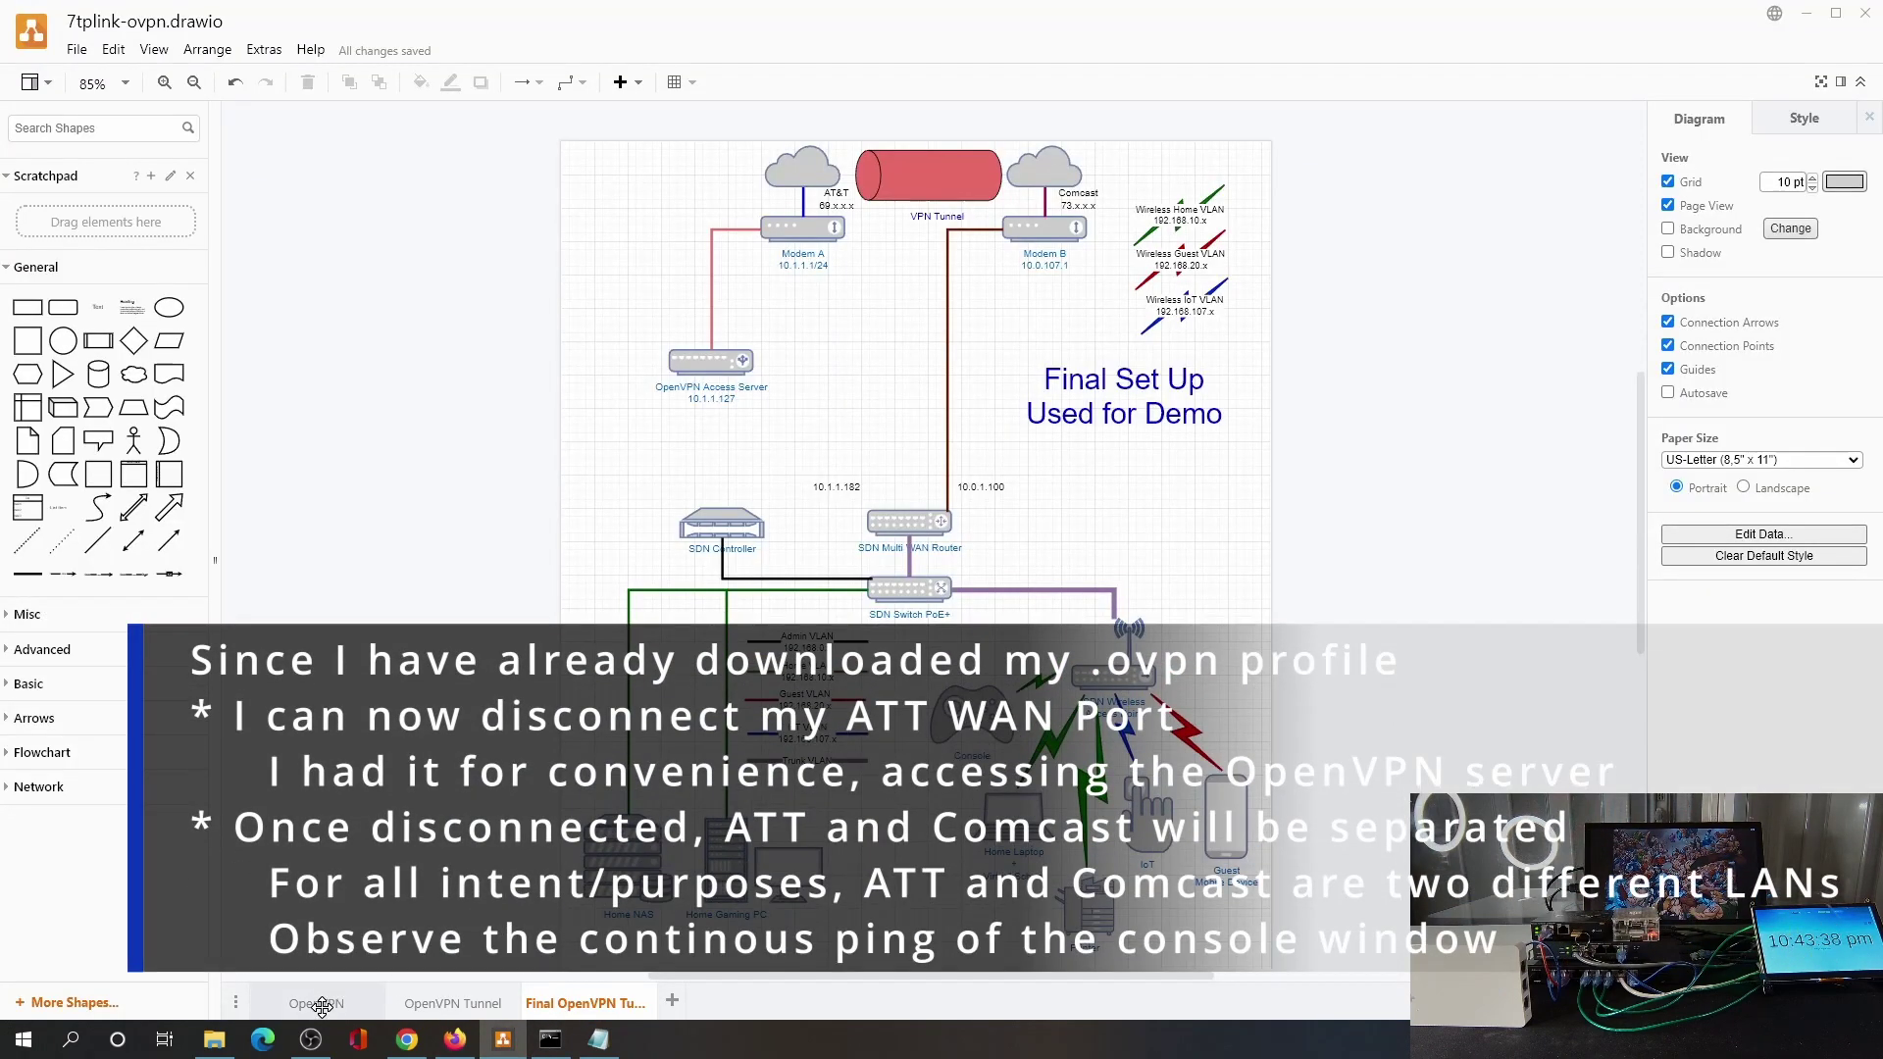
Run a continuous ping to 10.1.1.127 with 'ping 10.1.1.127 -t' and watch replies turn to timeouts.
left_click(320, 1003)
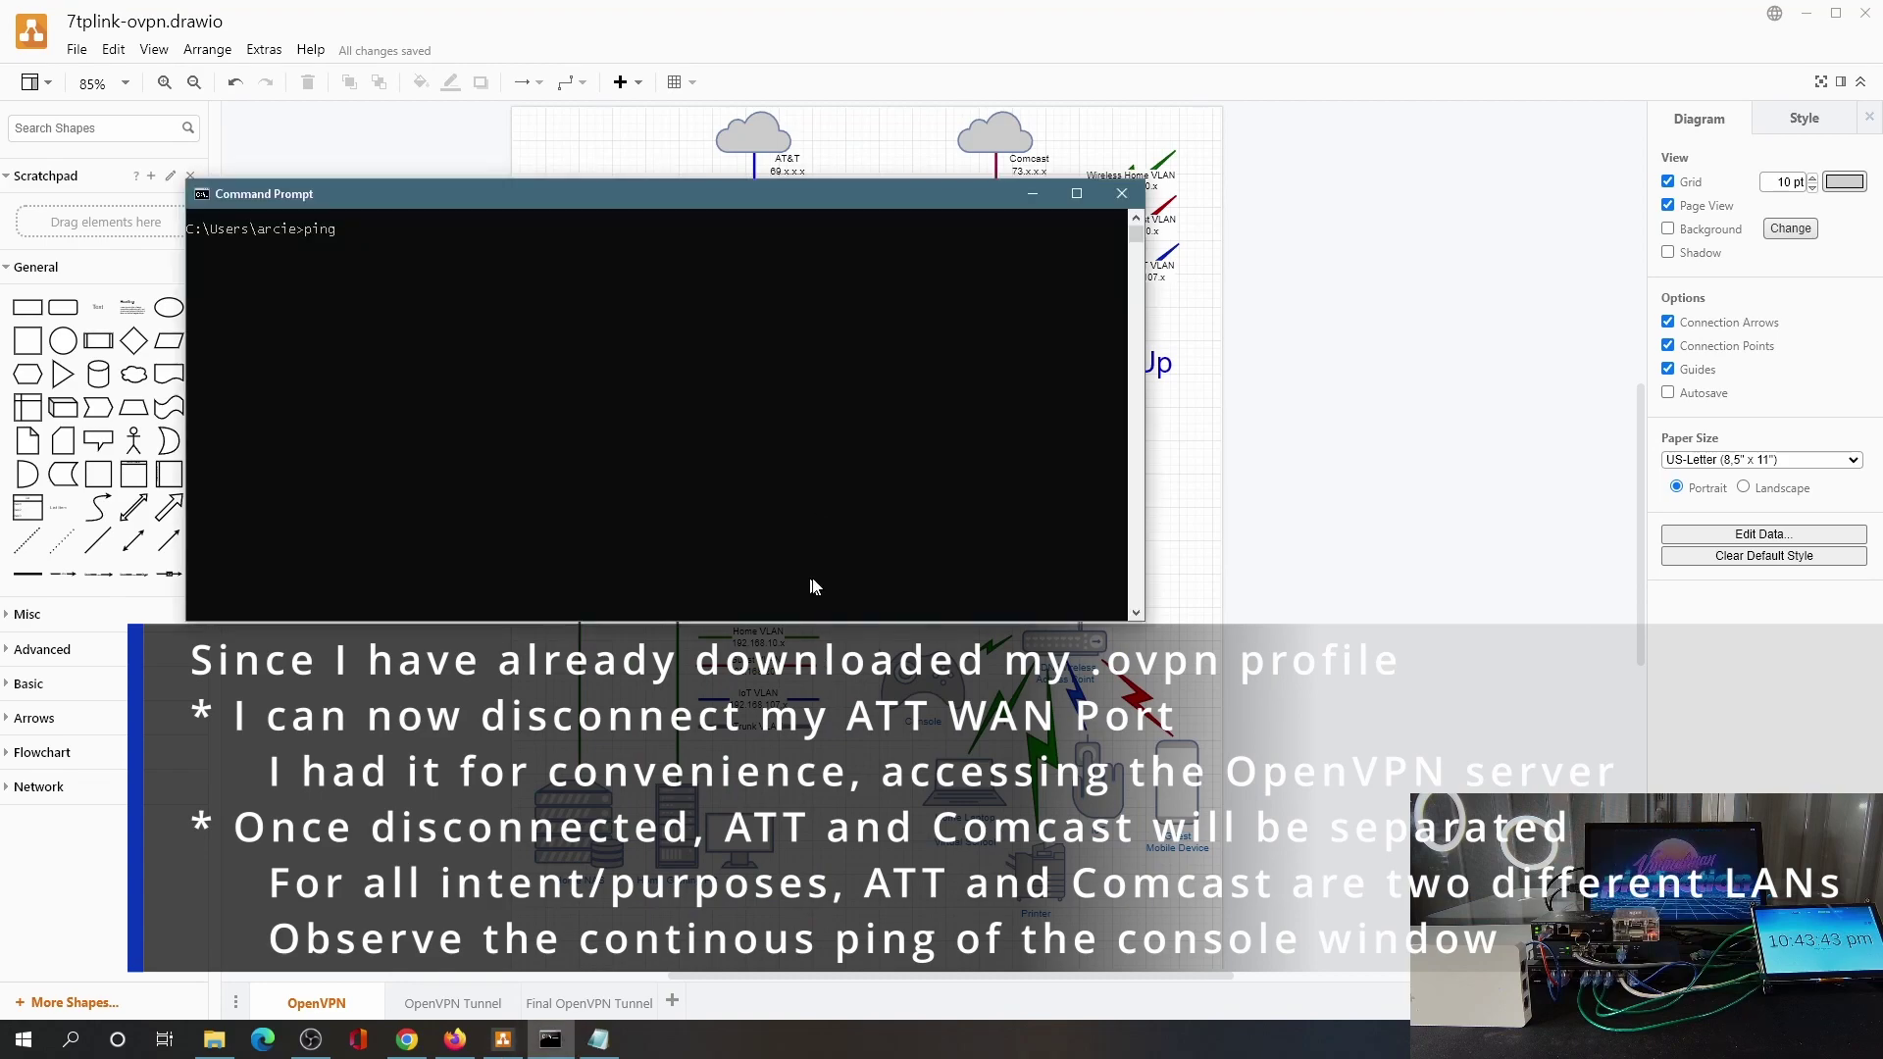
type("7 -t")
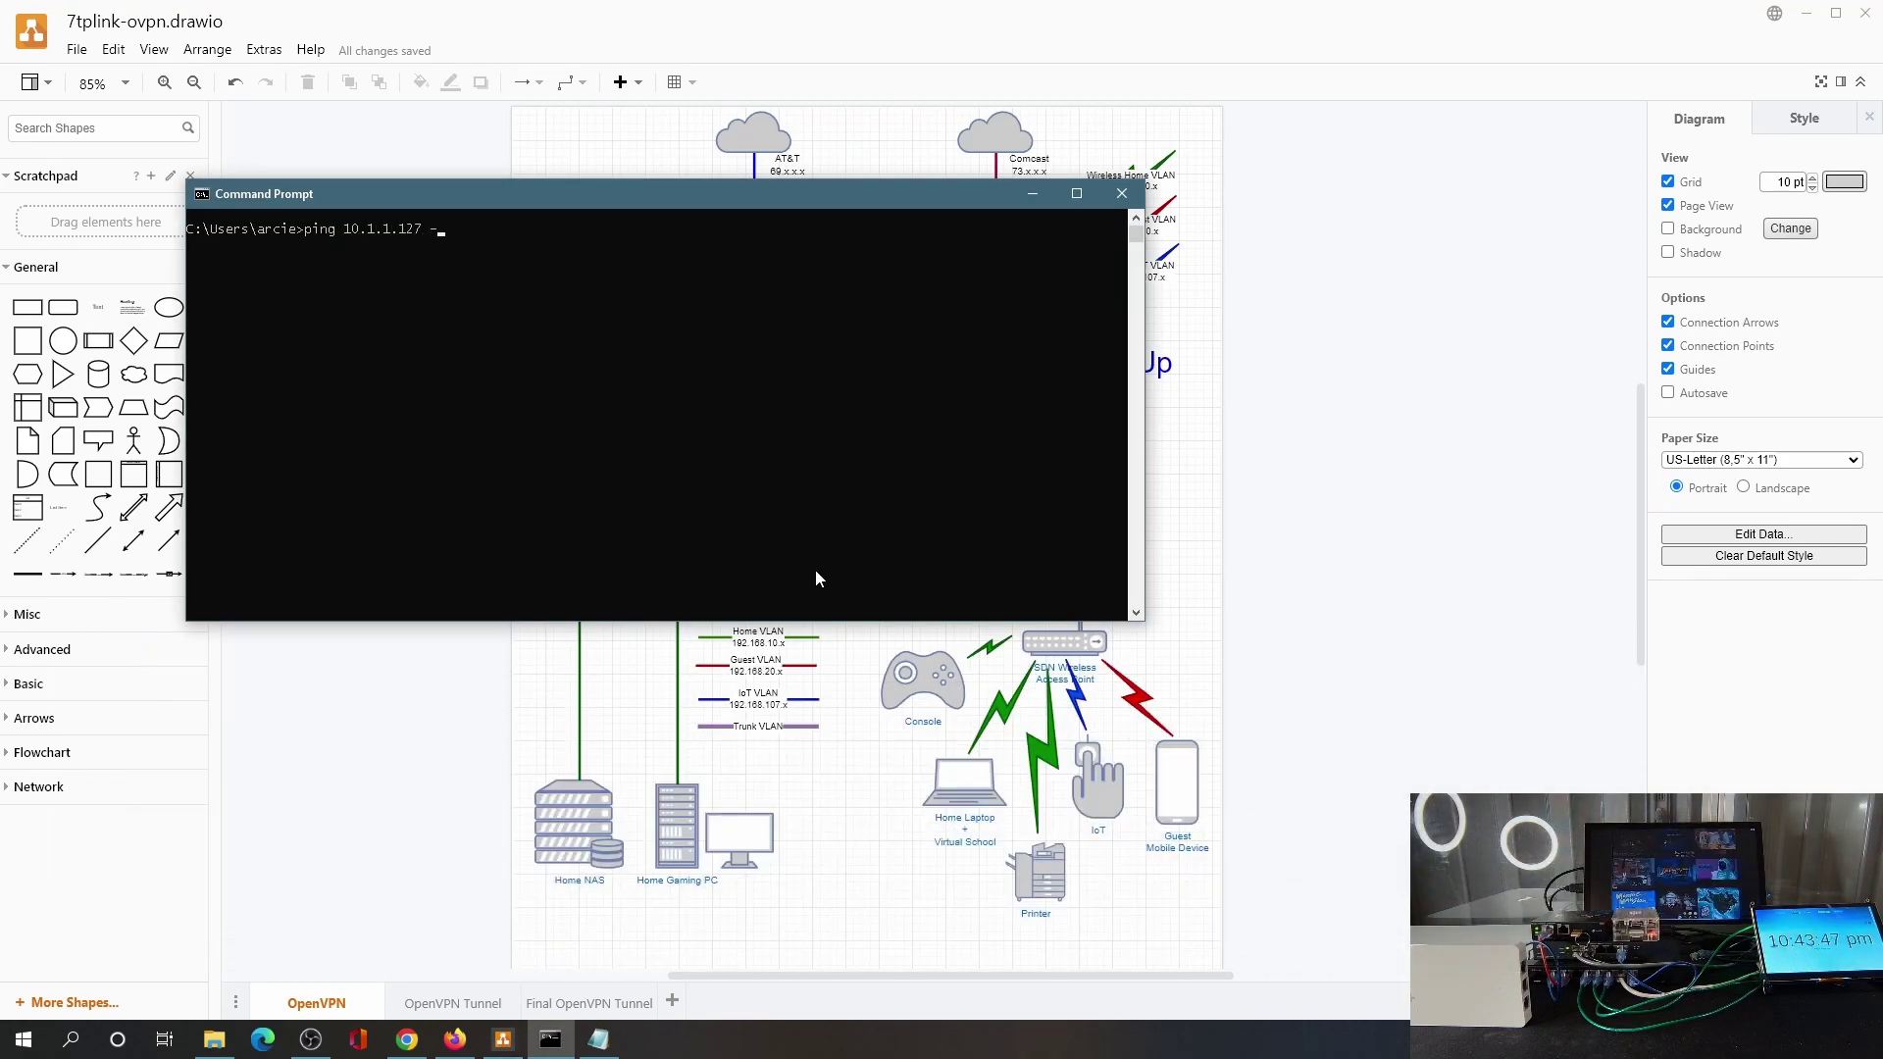
key("Return")
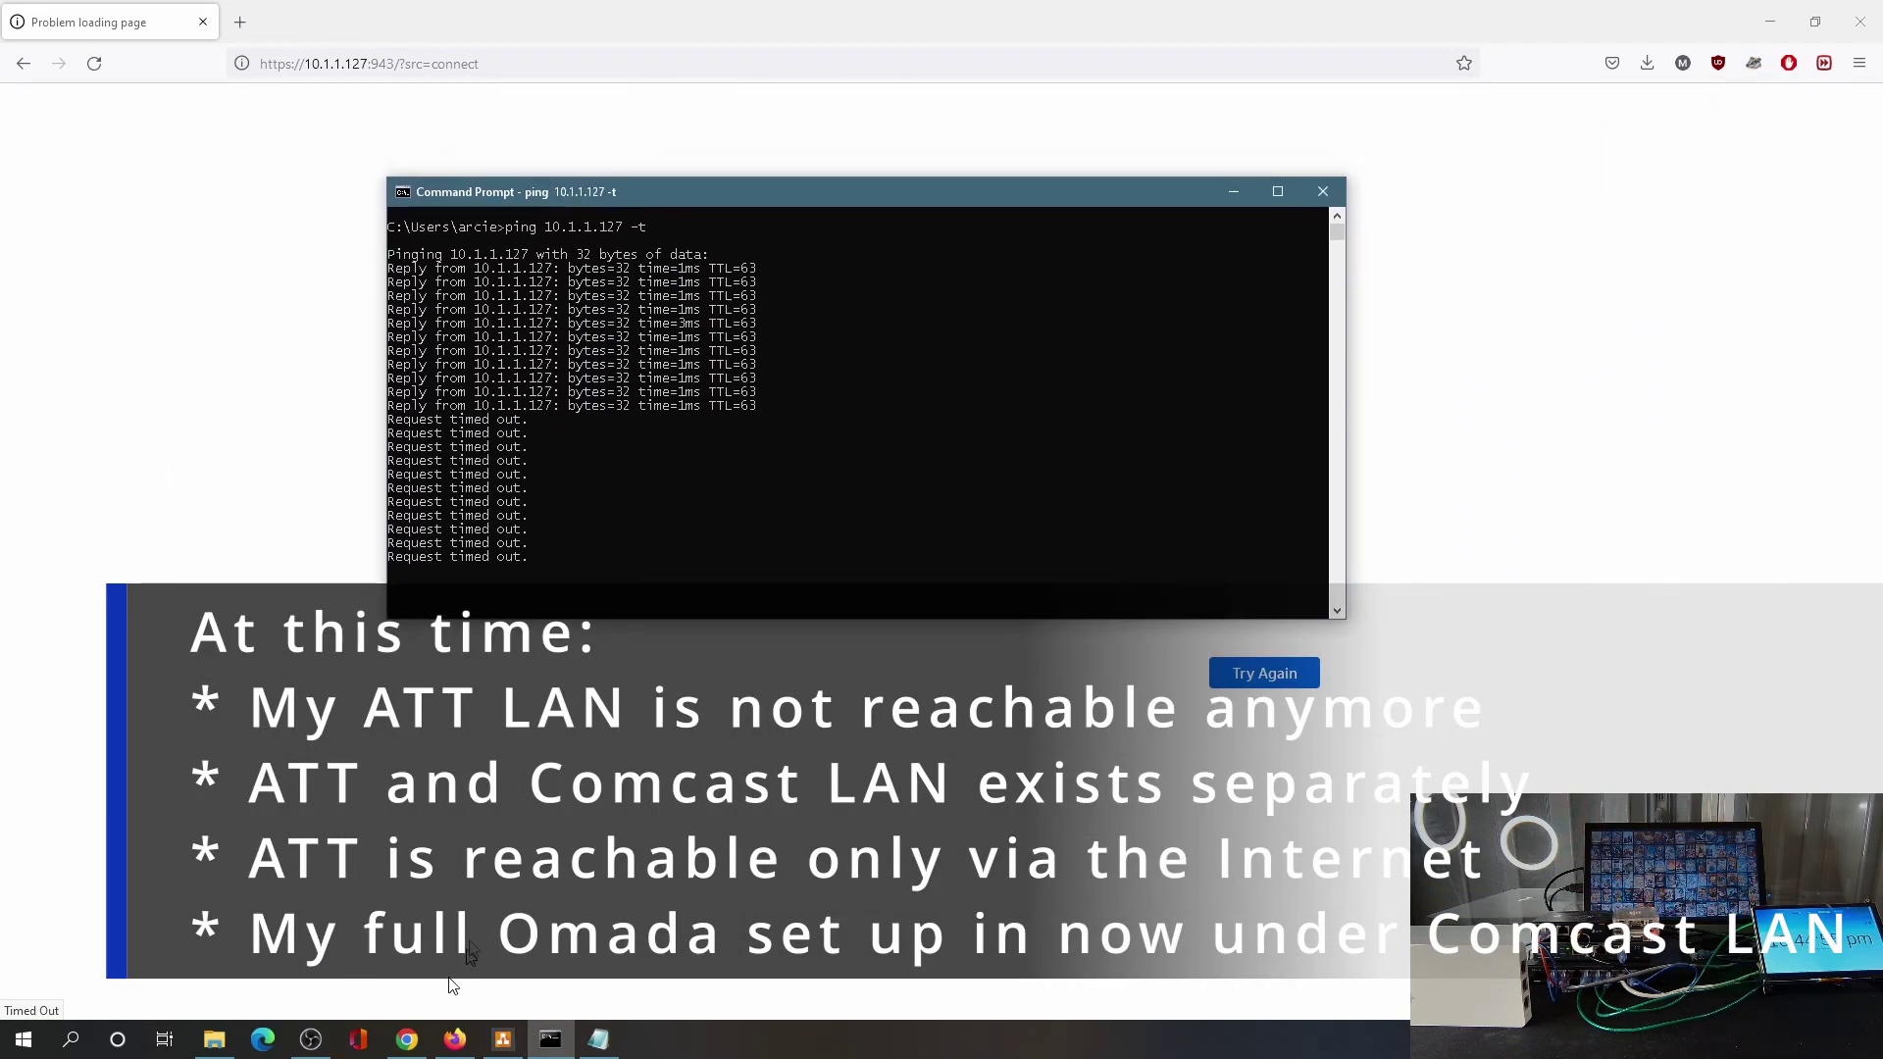
left_click(503, 1039)
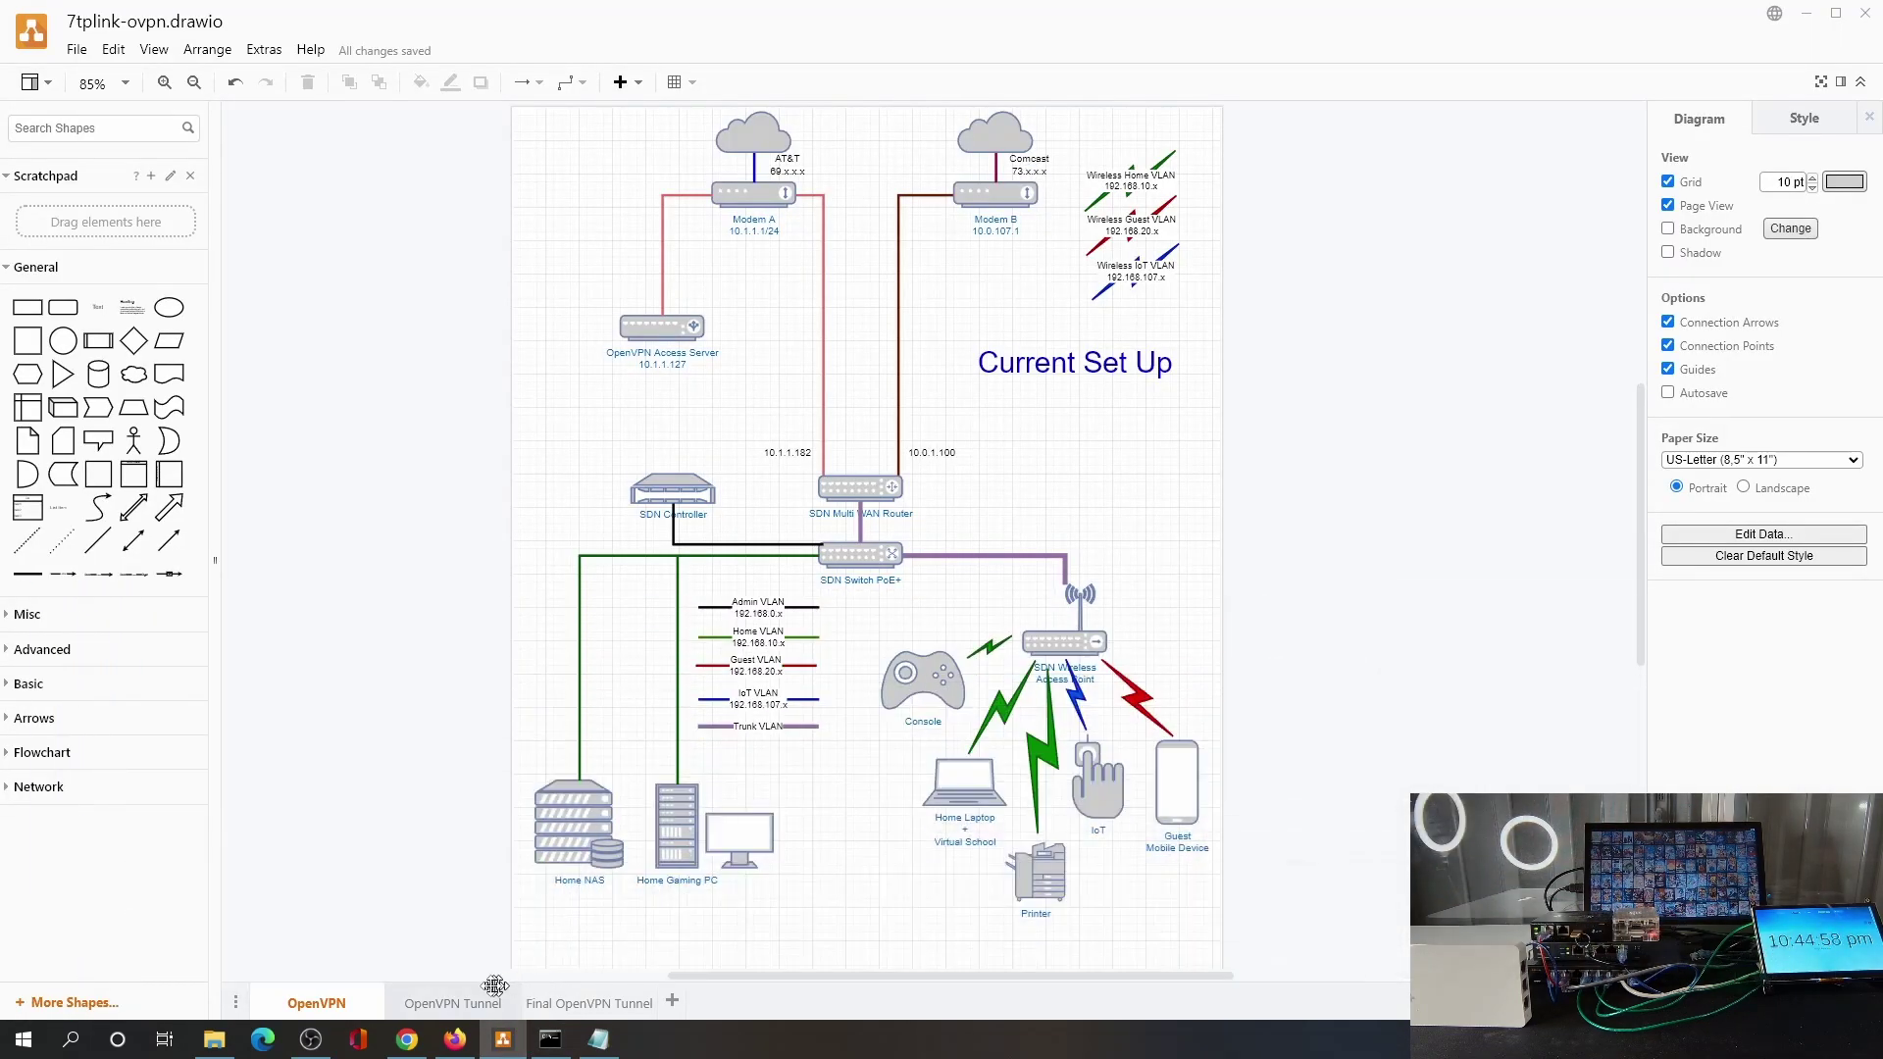
Show the comparison and Final OpenVPN Tunnel diagrams, then switch to the Omada OC200 dashboard.
left_click(484, 1004)
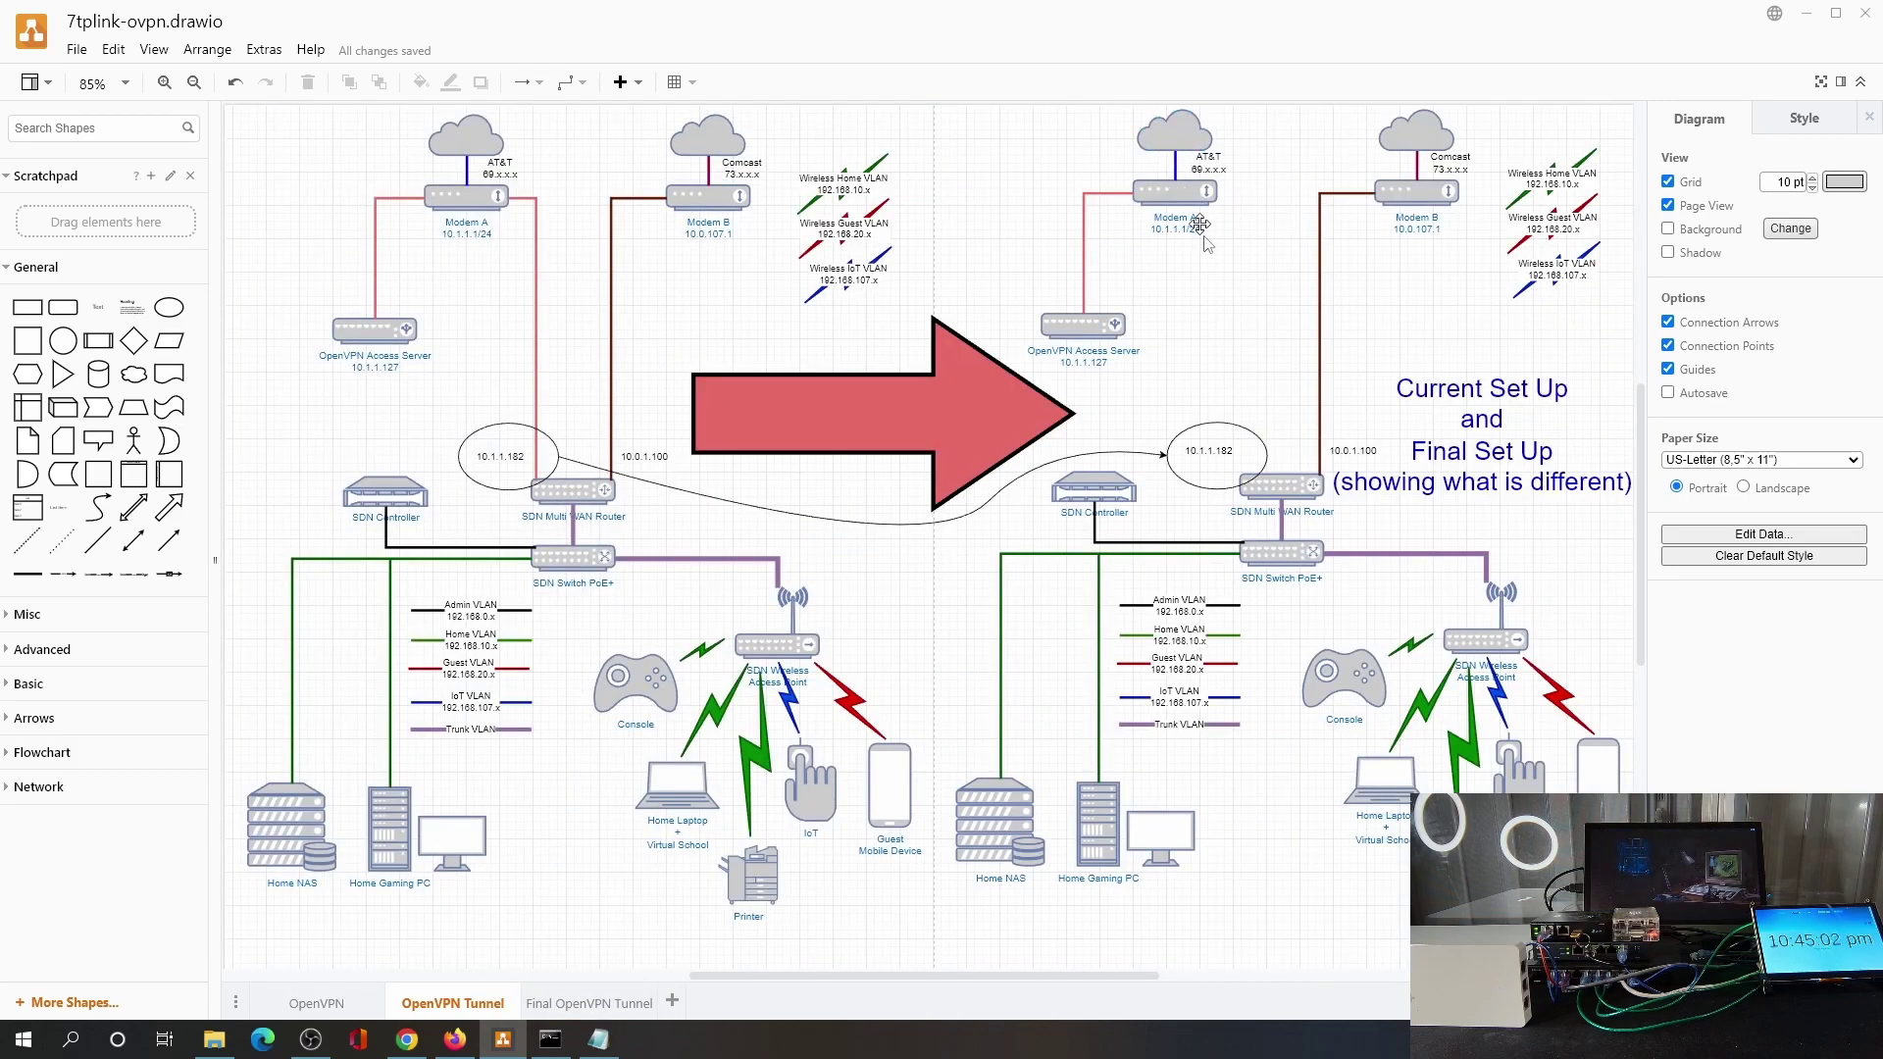
left_click(588, 1003)
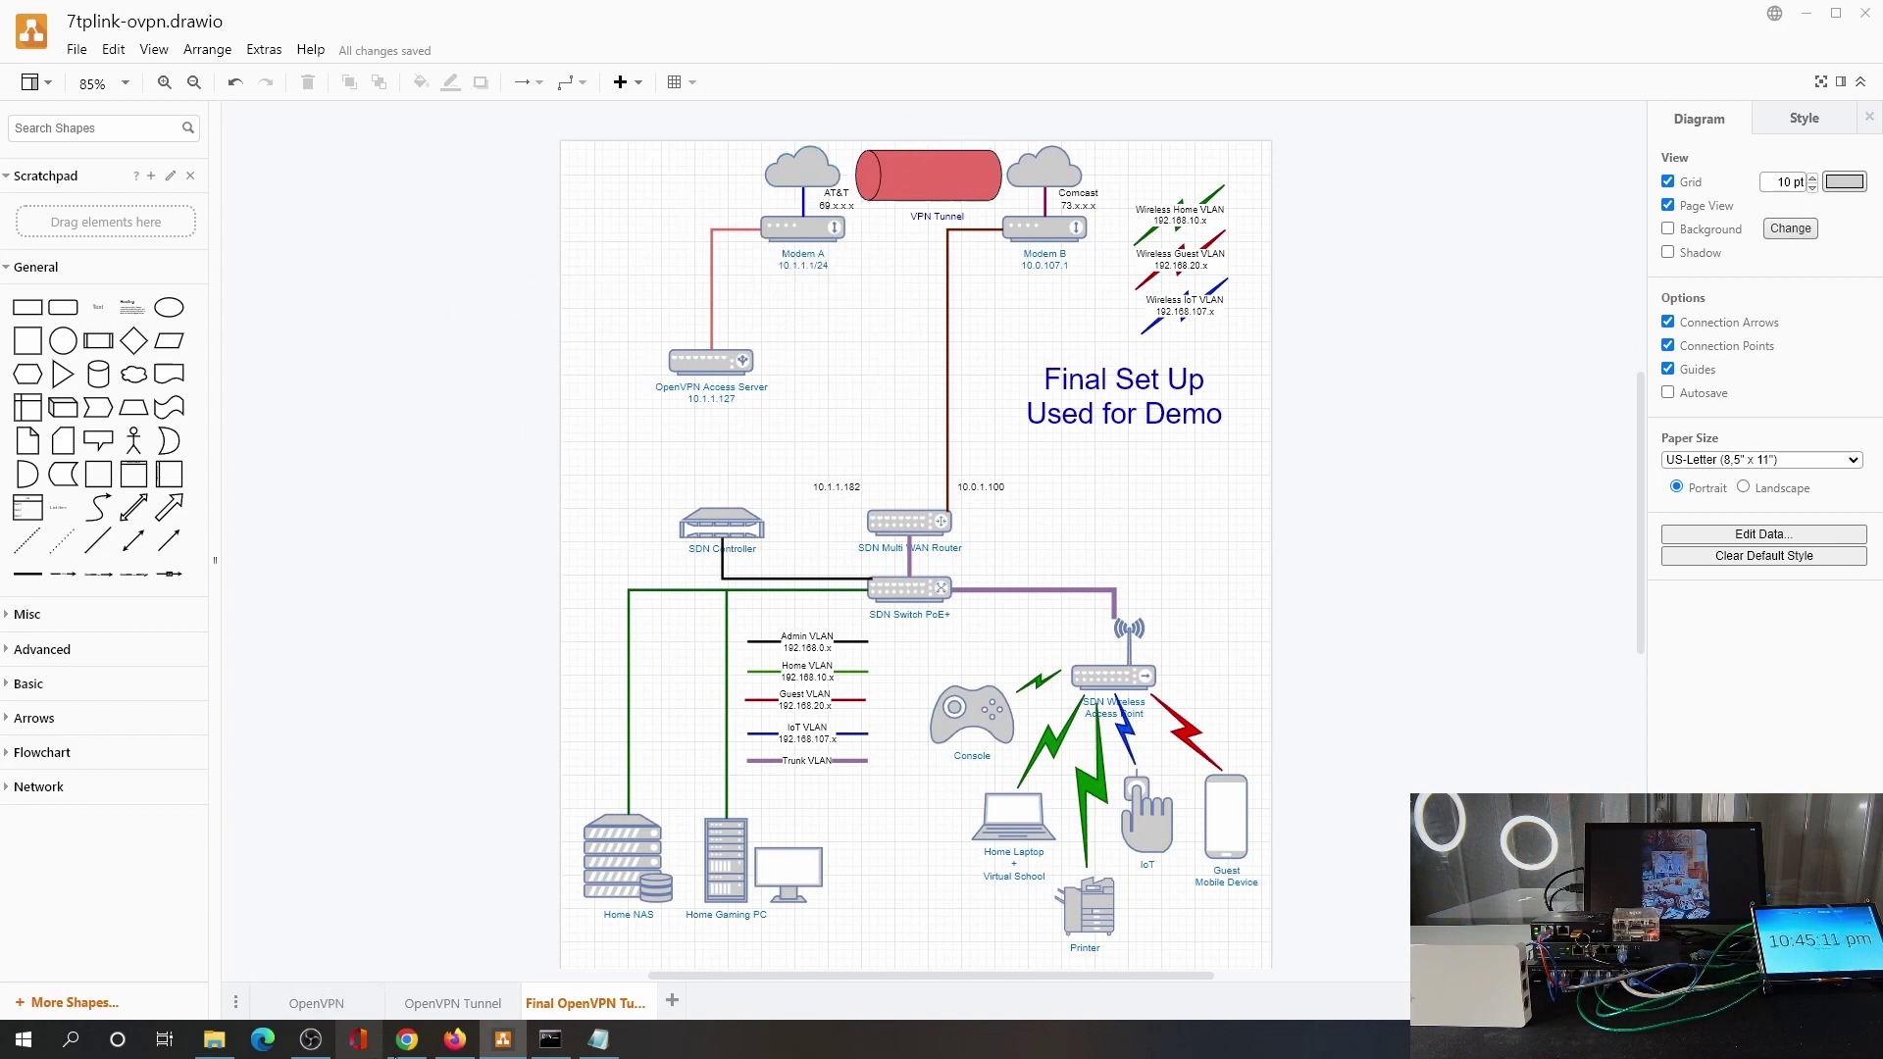
left_click(406, 1040)
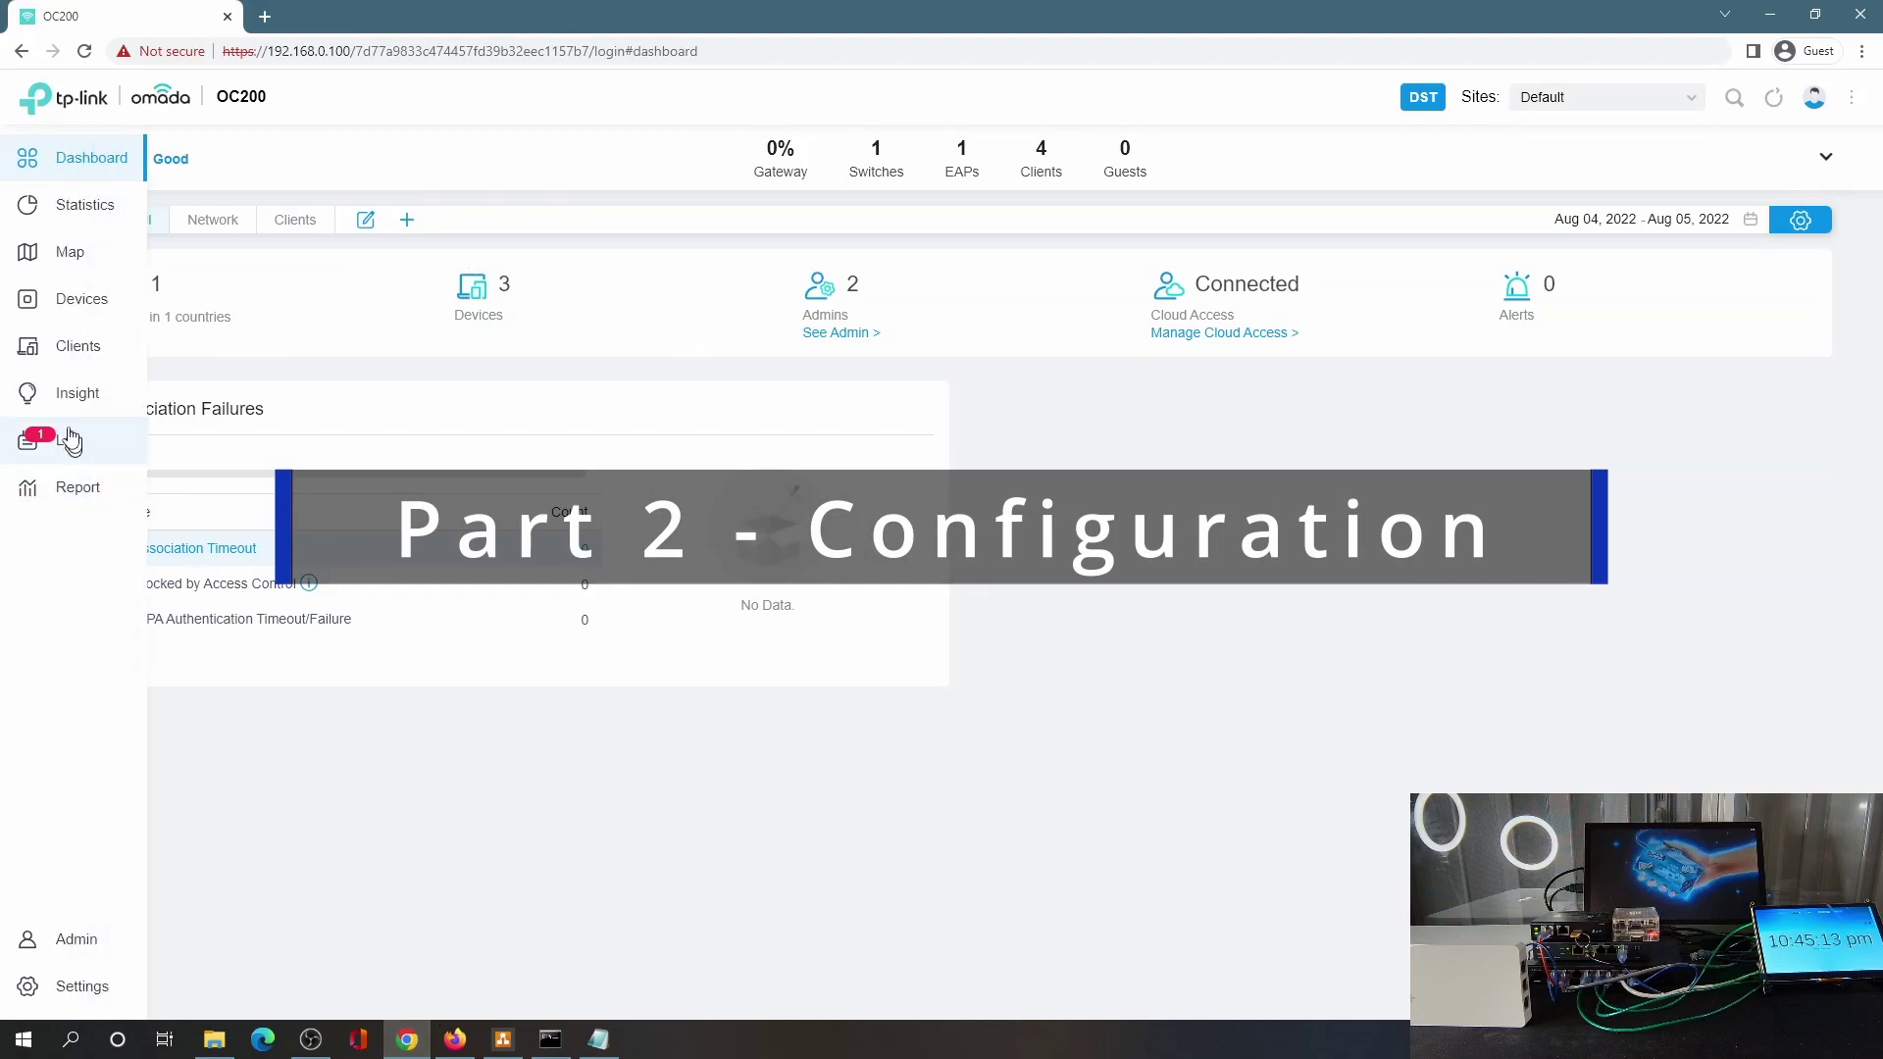
Review the WAN-down alert in the Log, confirm Settings > VPN has no policies, and open a new tab.
left_click(51, 453)
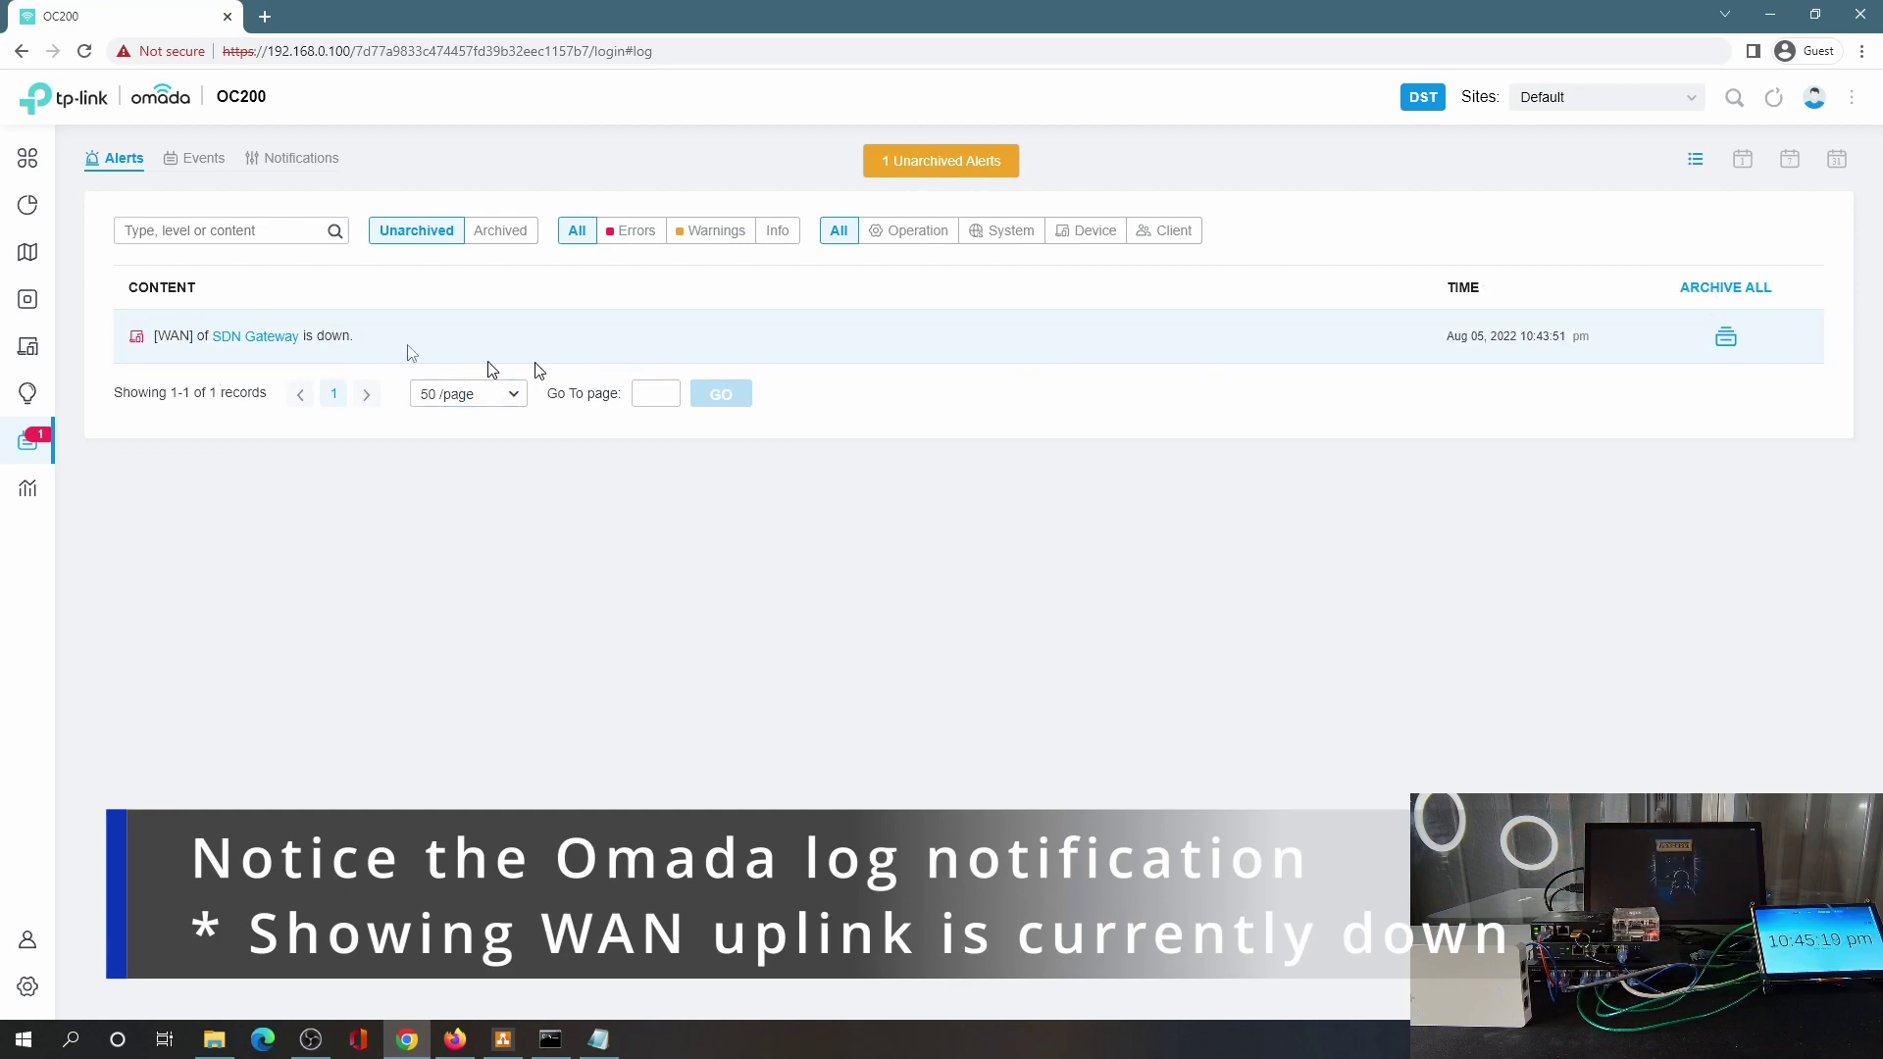
left_click(28, 986)
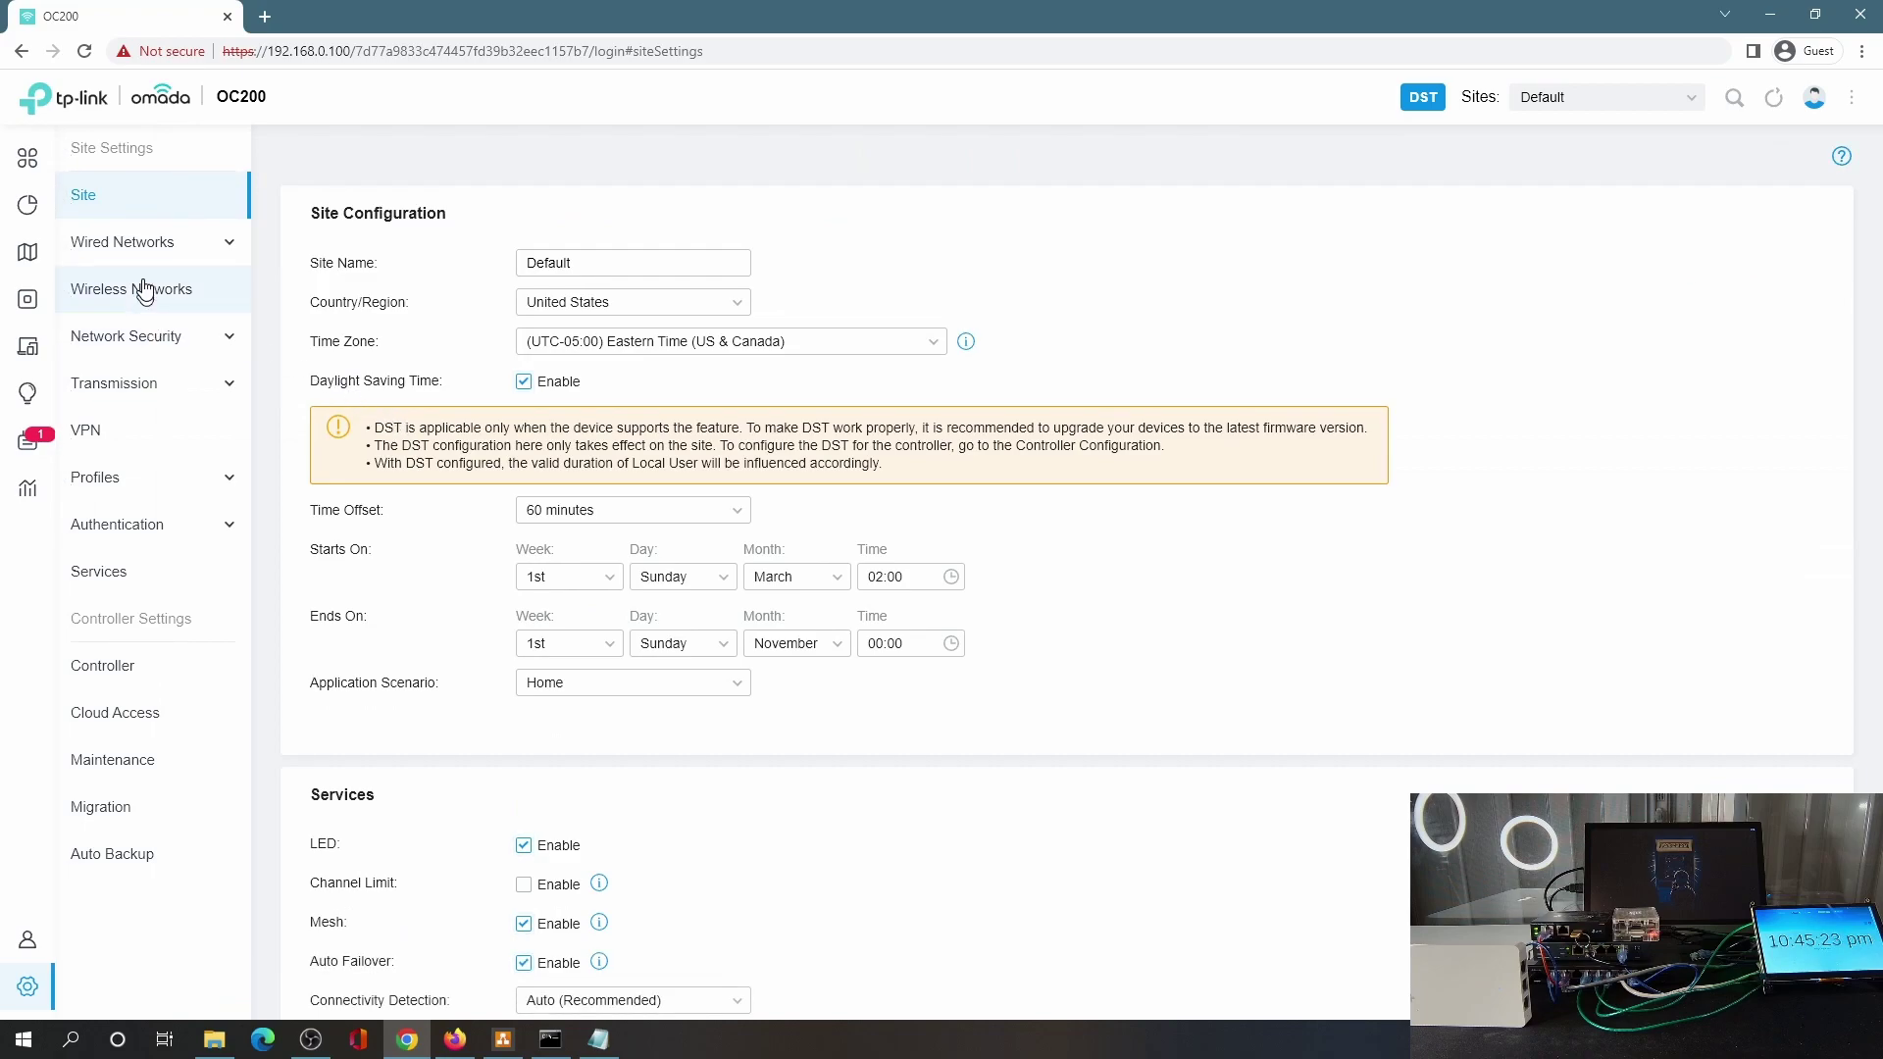
left_click(94, 451)
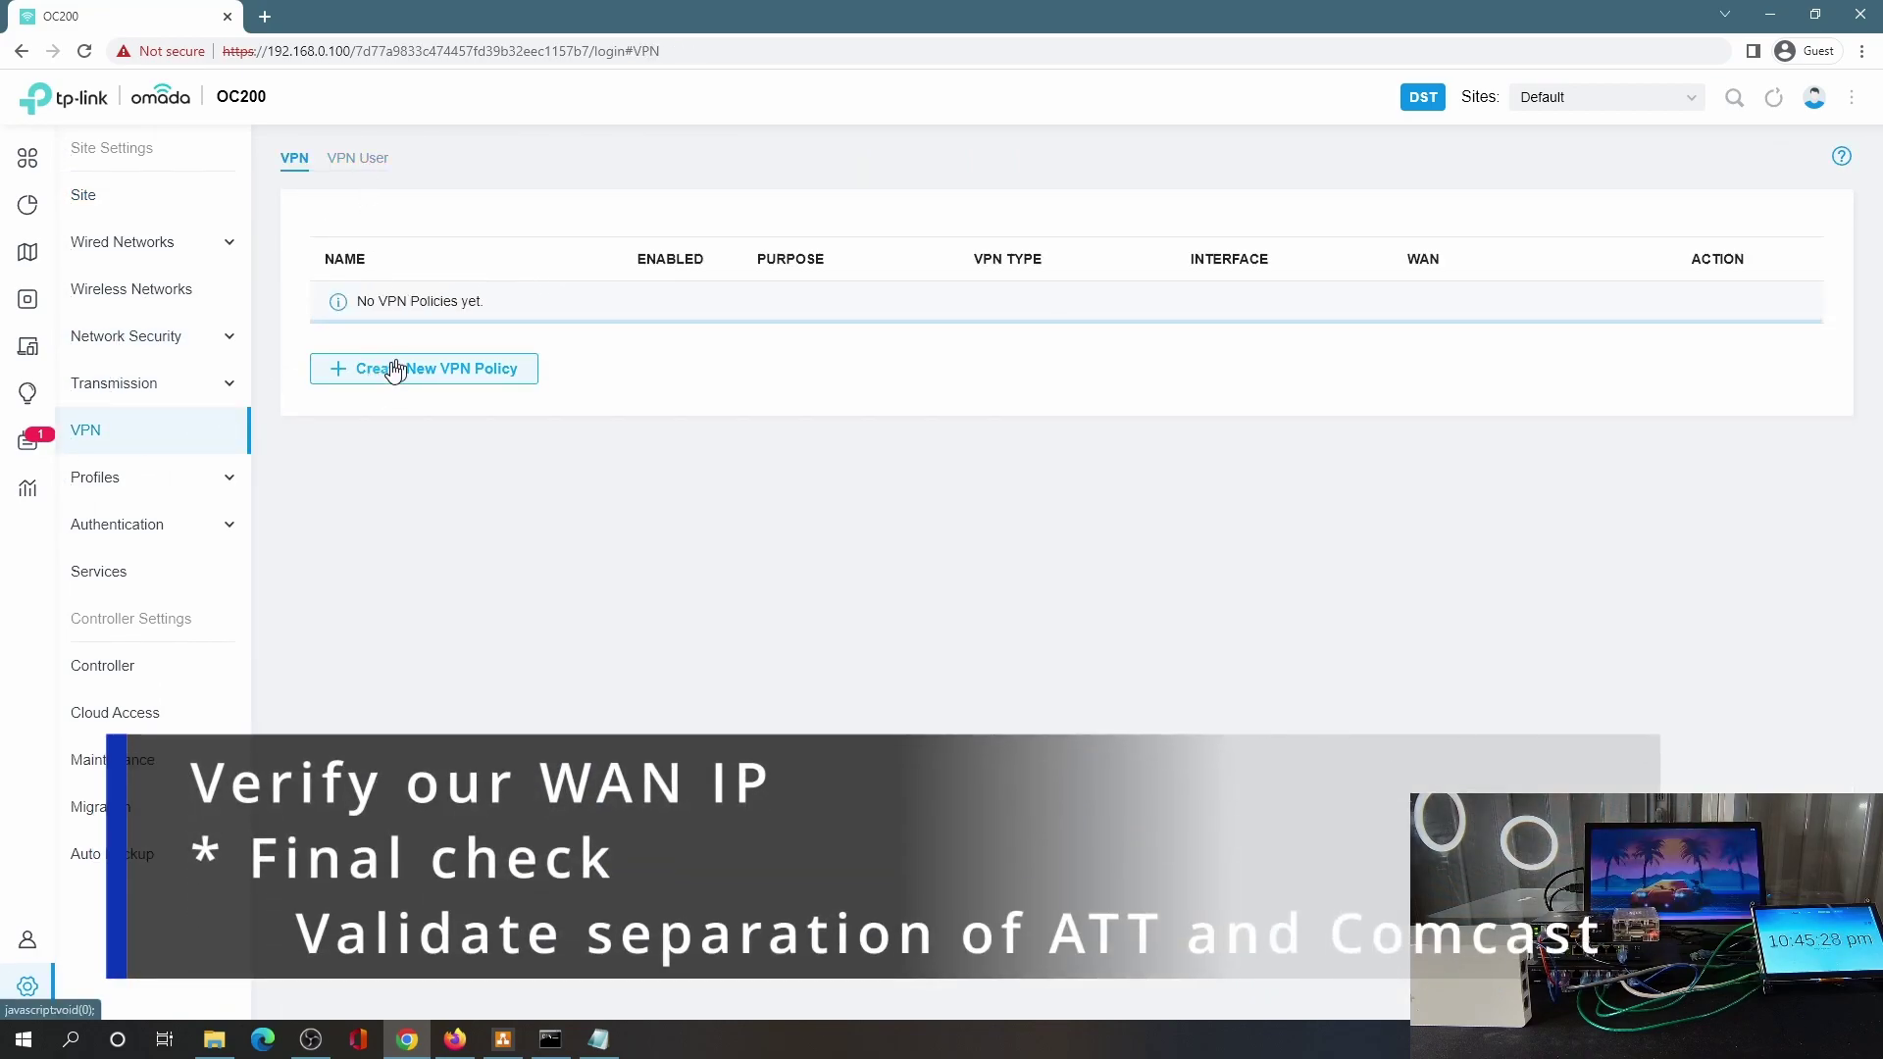
left_click(265, 17)
Check the current public IP, starting with 73, on ipchicken.com.
type("ip")
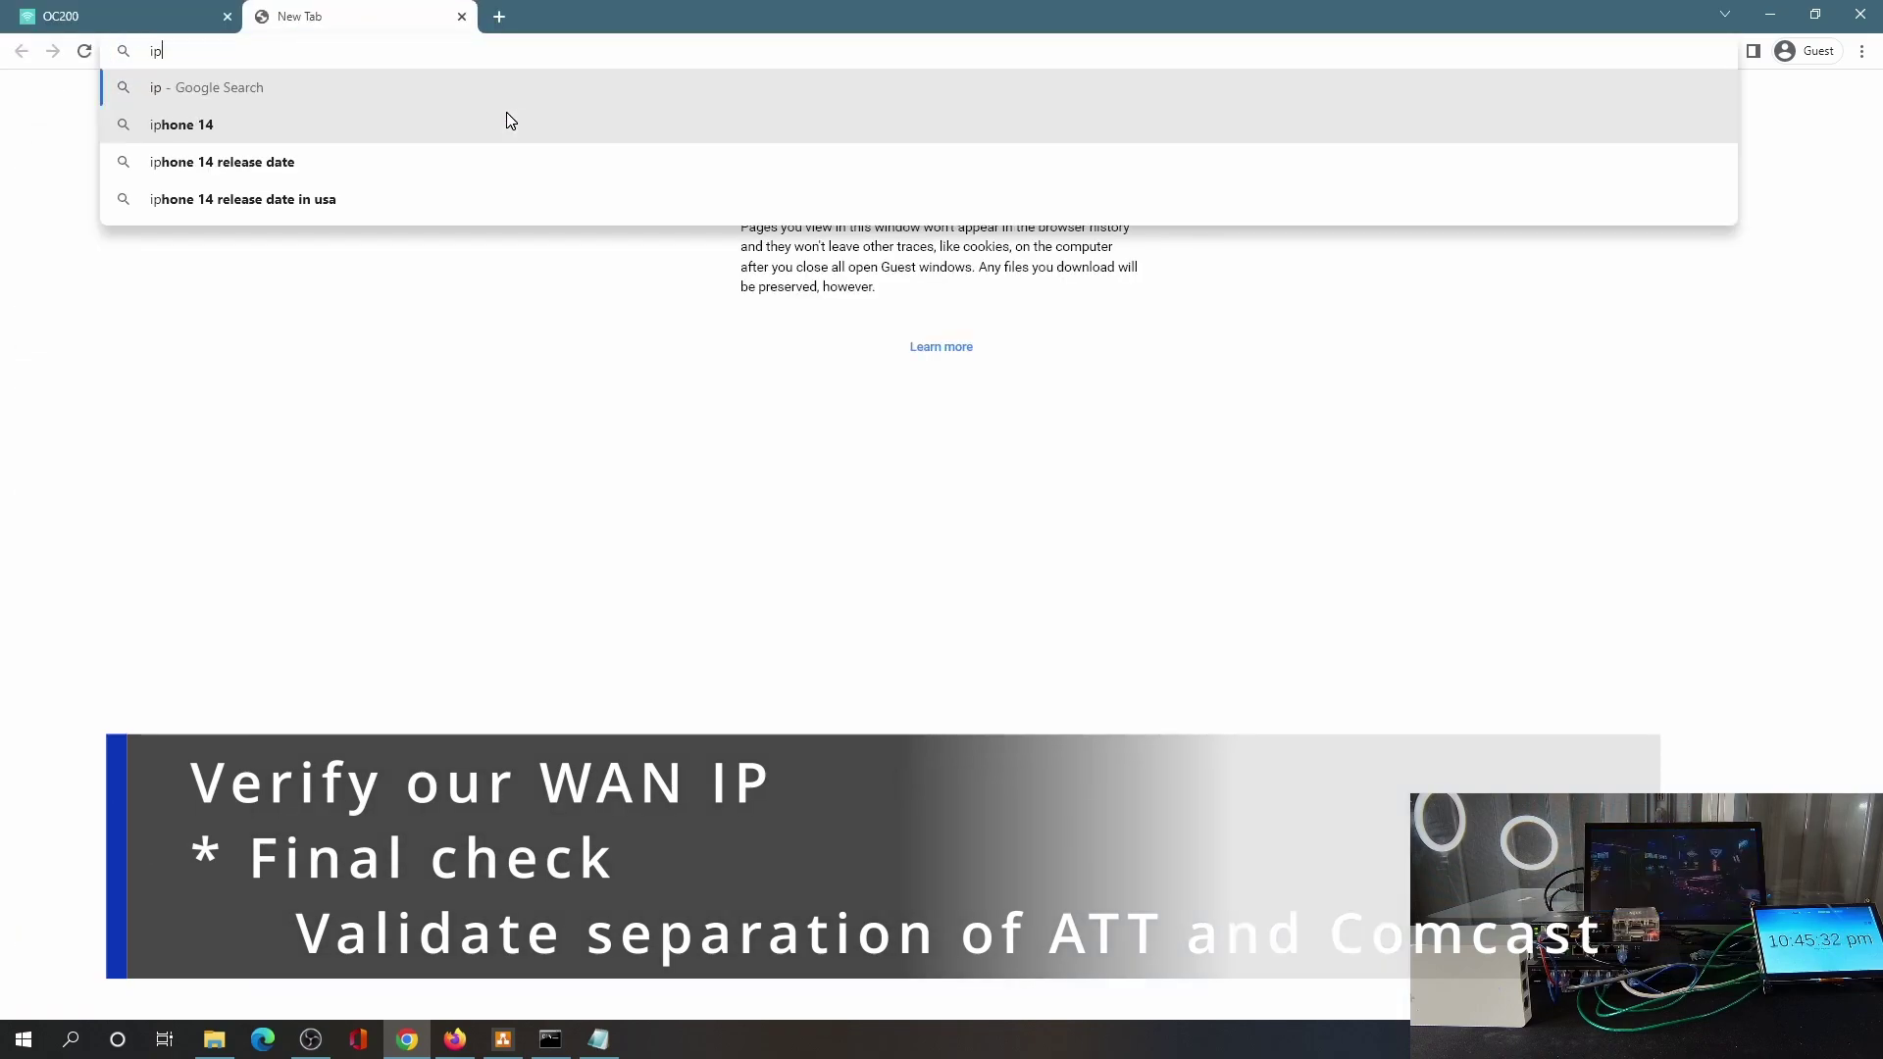
type("chicken.com")
key("Return")
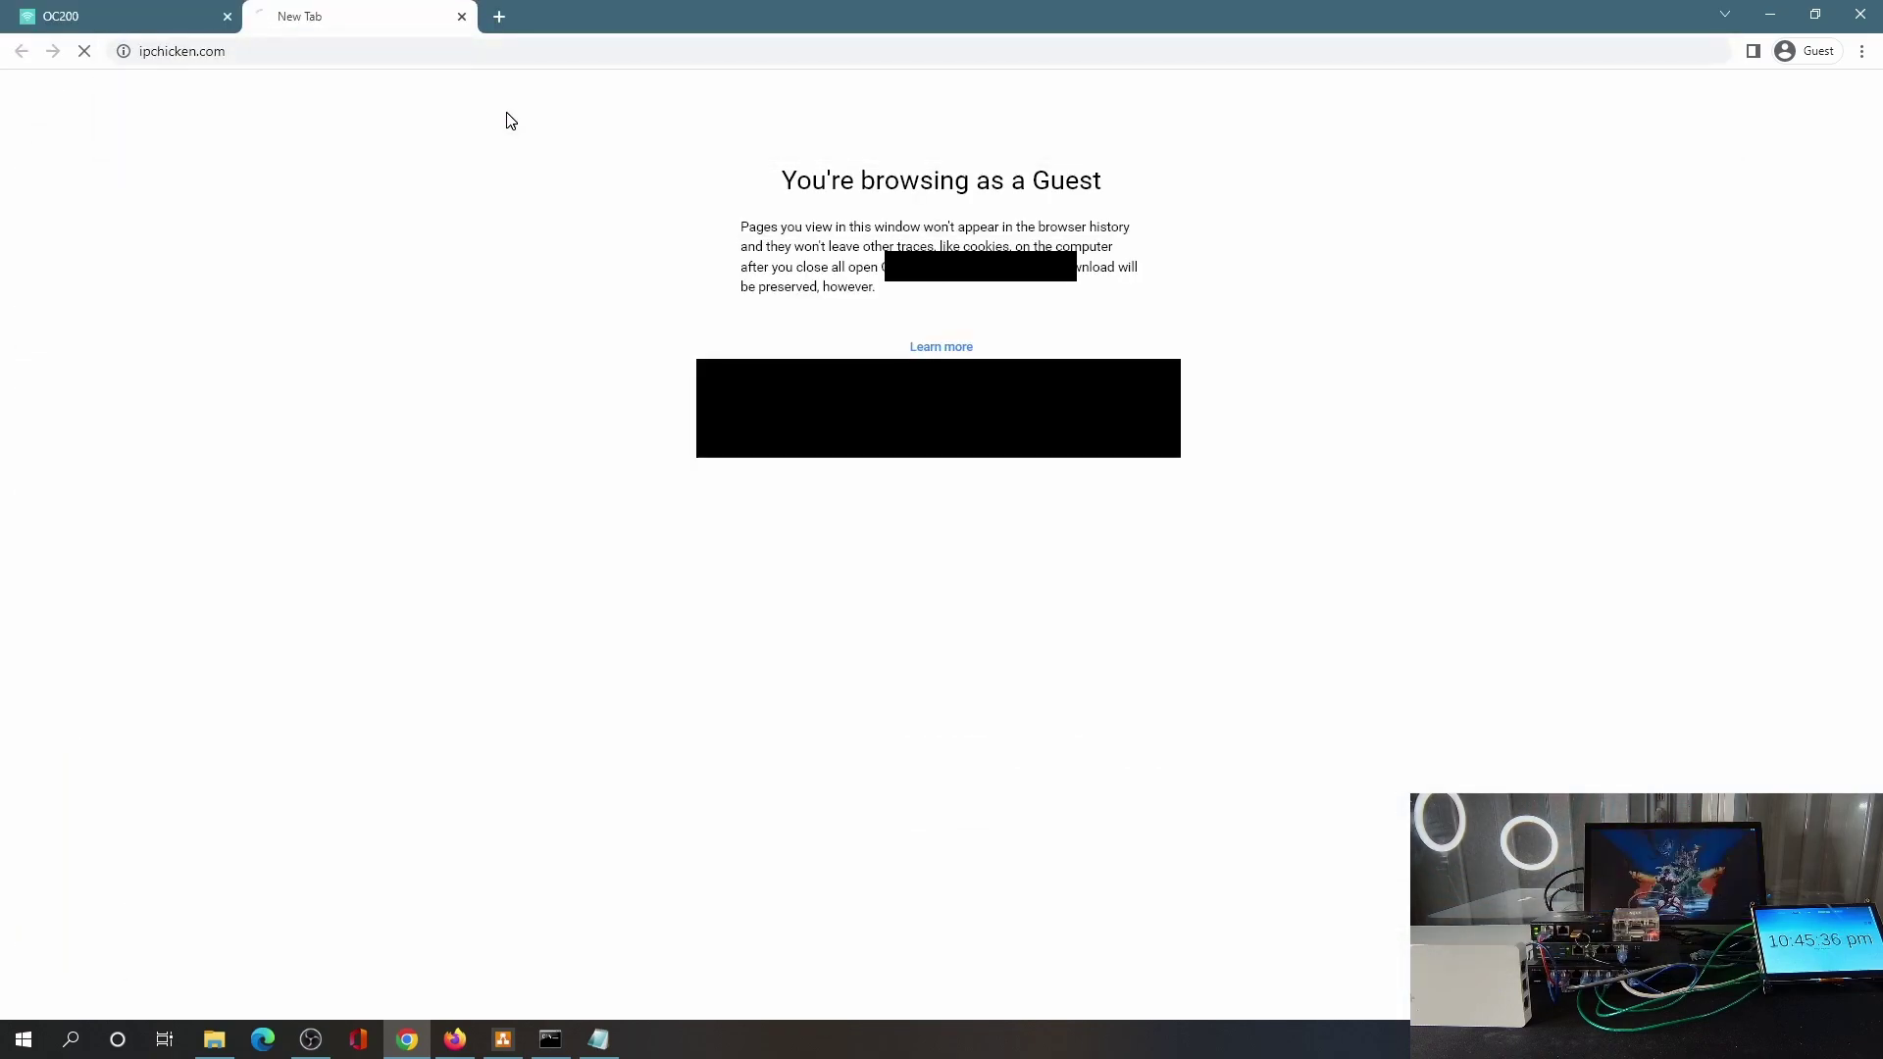
left_click(503, 1039)
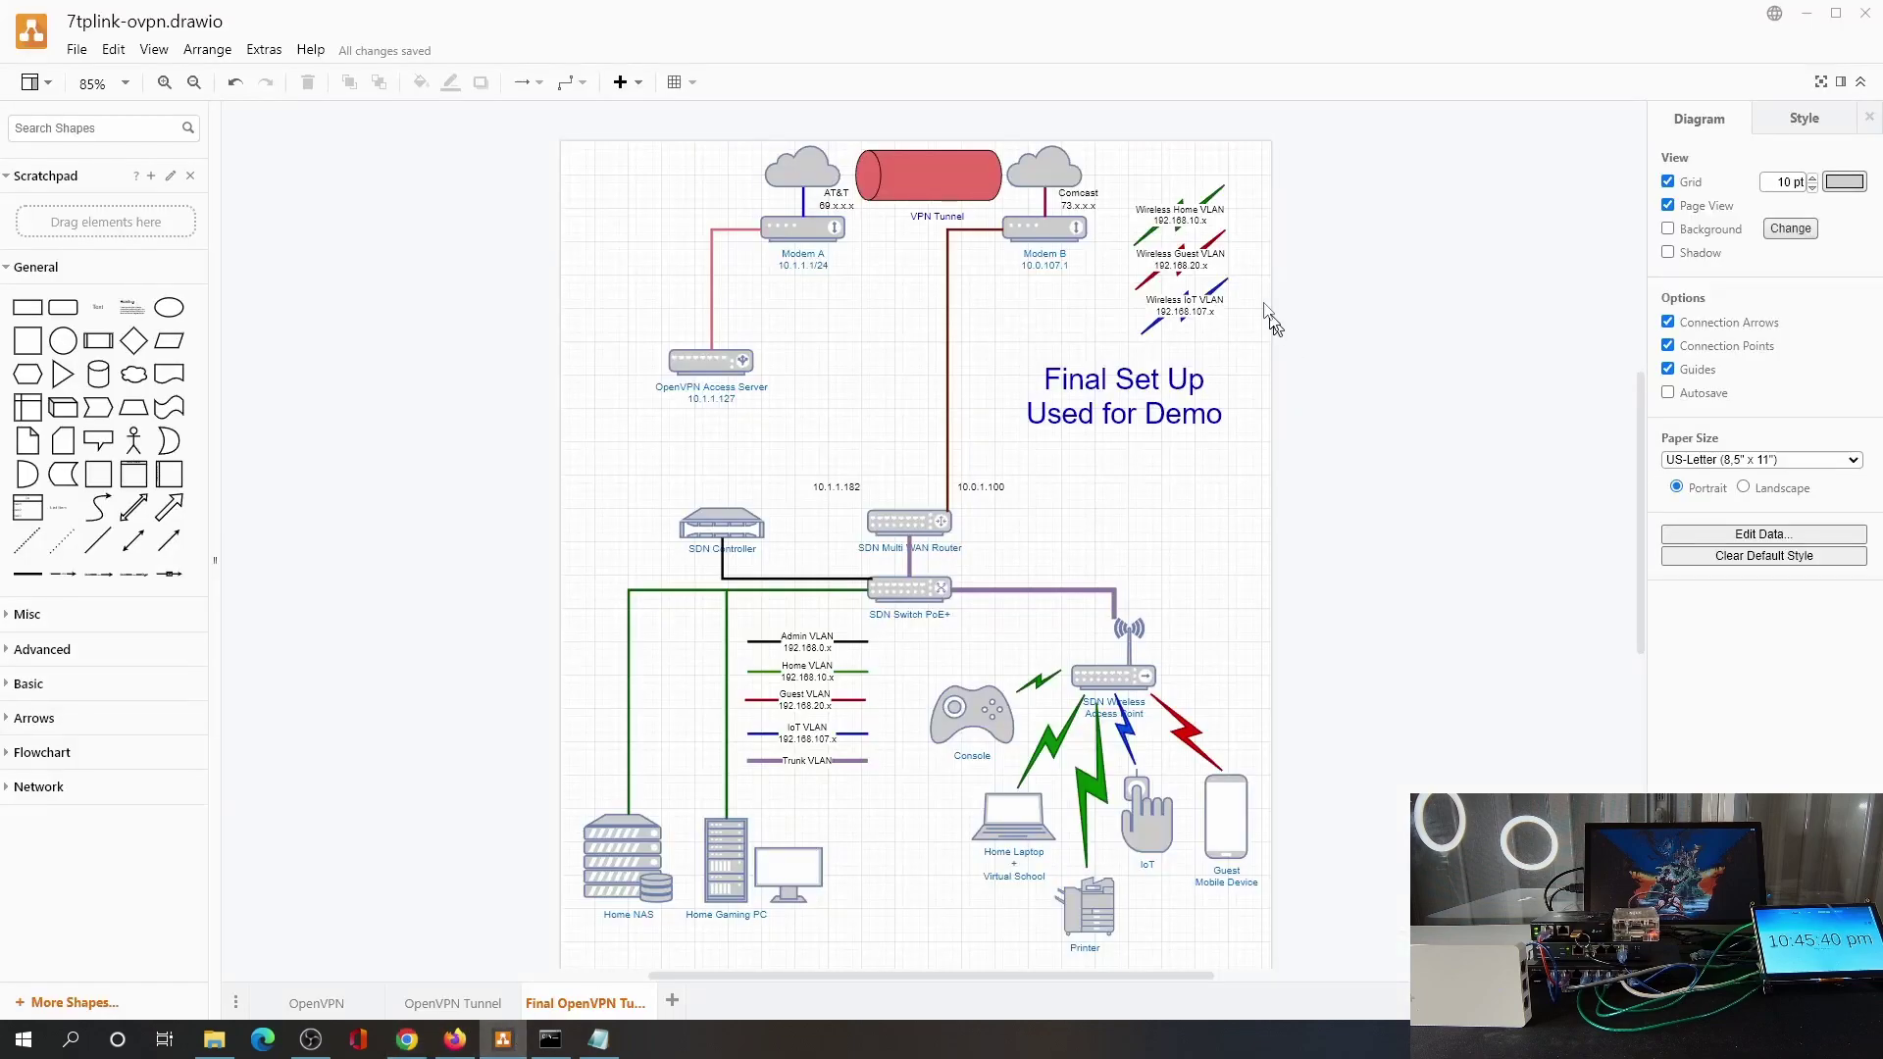
key("alt+Tab")
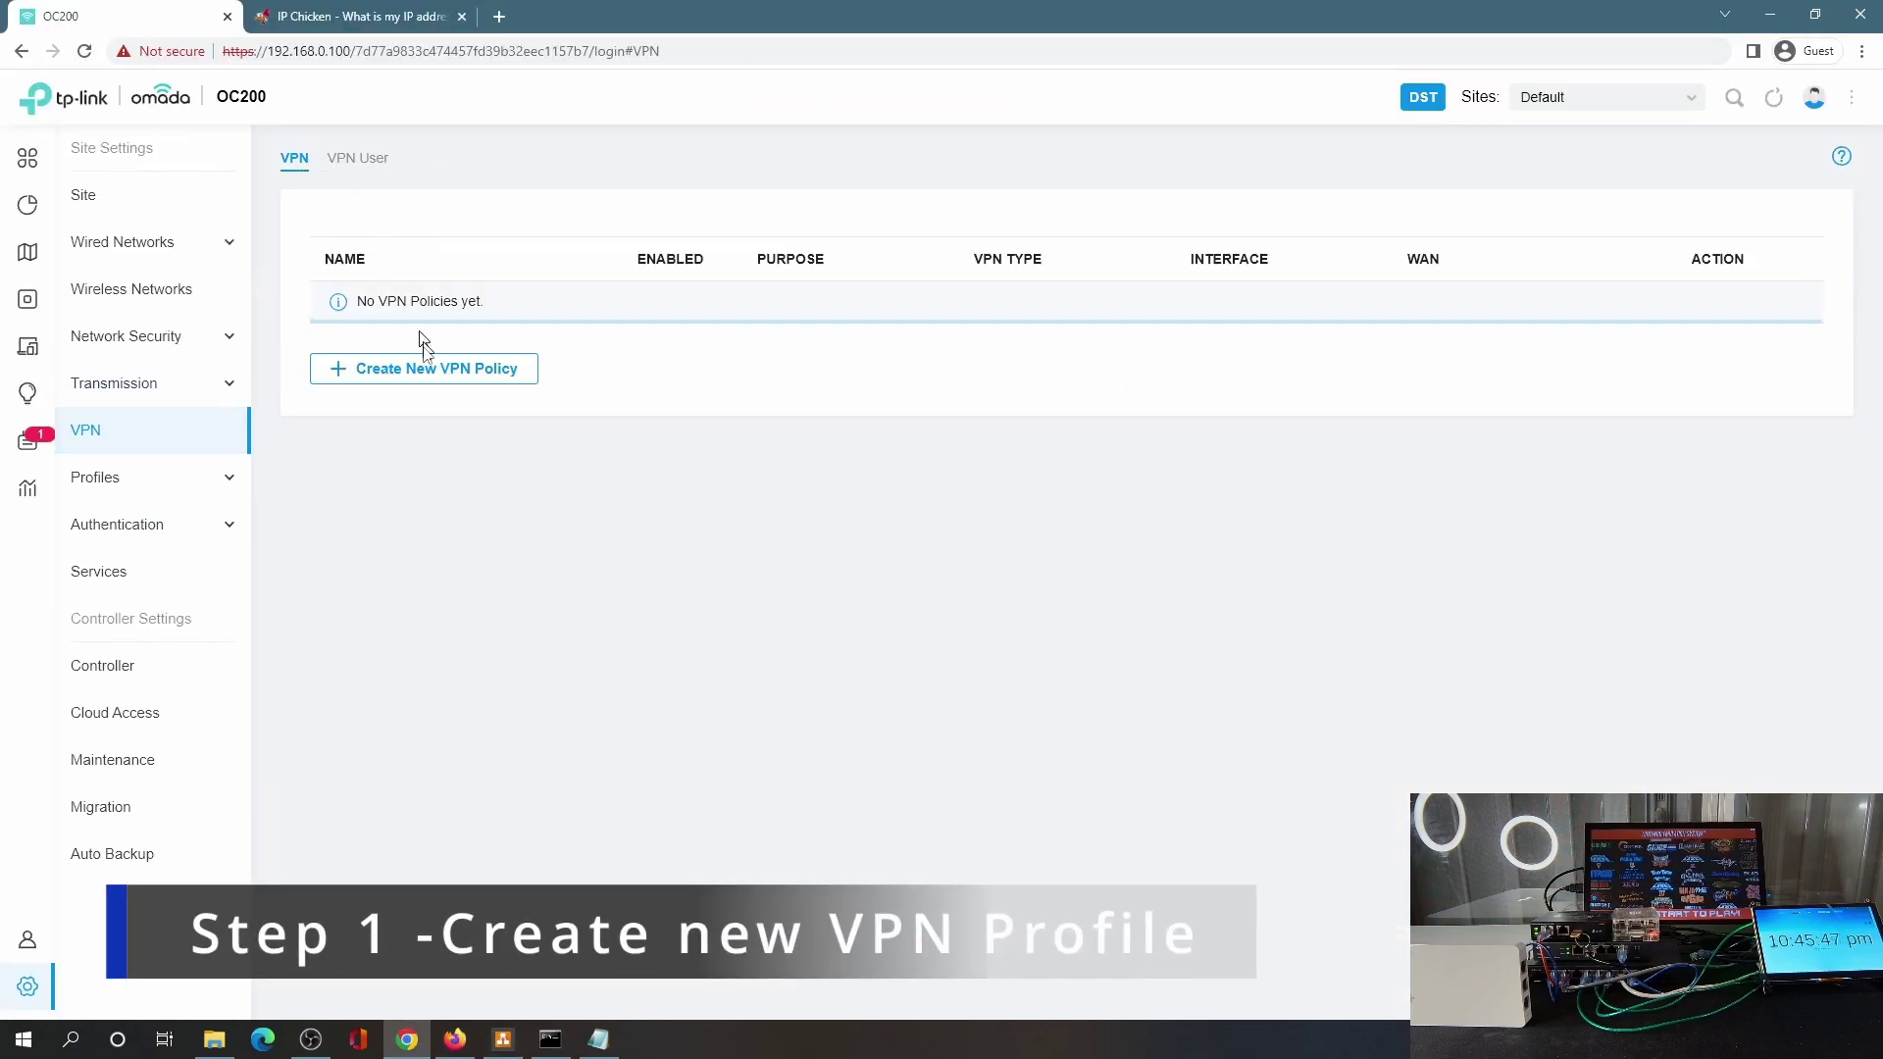
Create Client-to-Site OpenVPN client policy OpenVPNC on WAN/LAN1 from imported profile-12.ovpn.
left_click(424, 365)
left_click(597, 267)
type("OpenVPNC")
left_click(539, 335)
left_click(632, 375)
left_click(588, 447)
left_click(673, 477)
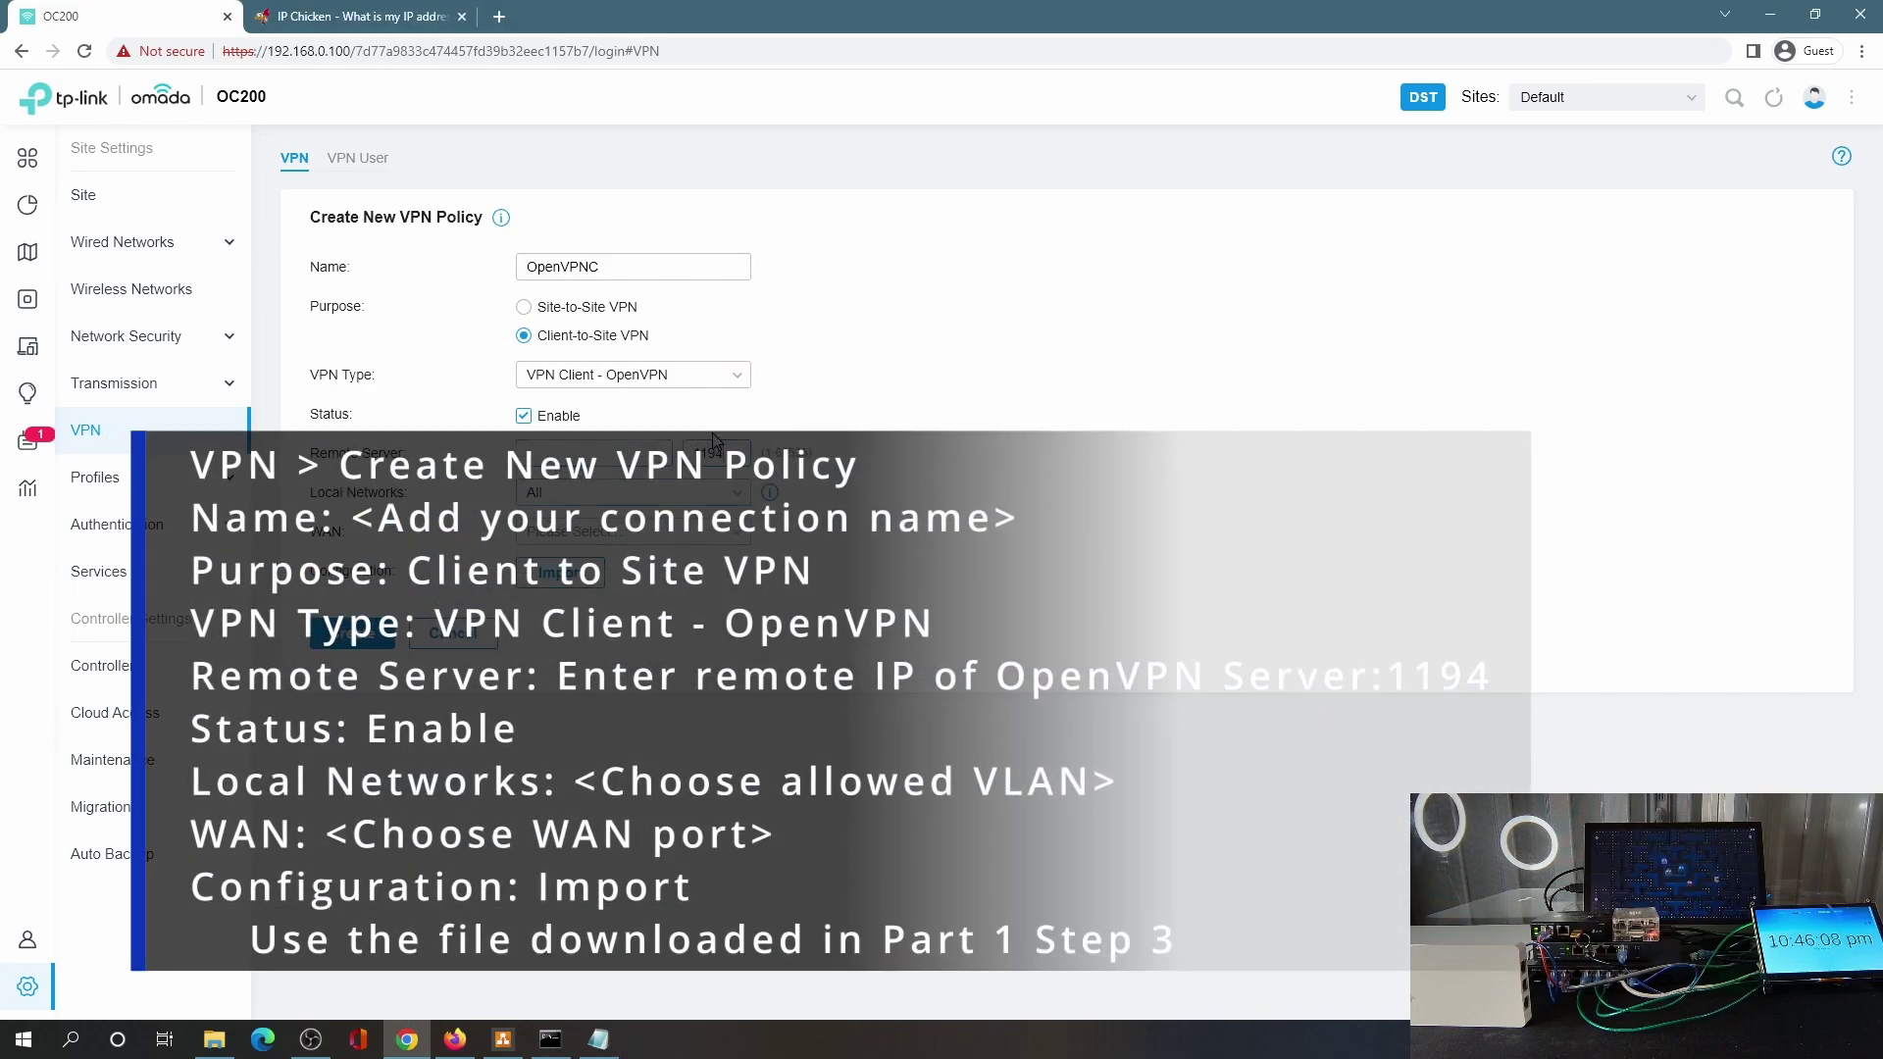
left_click(587, 598)
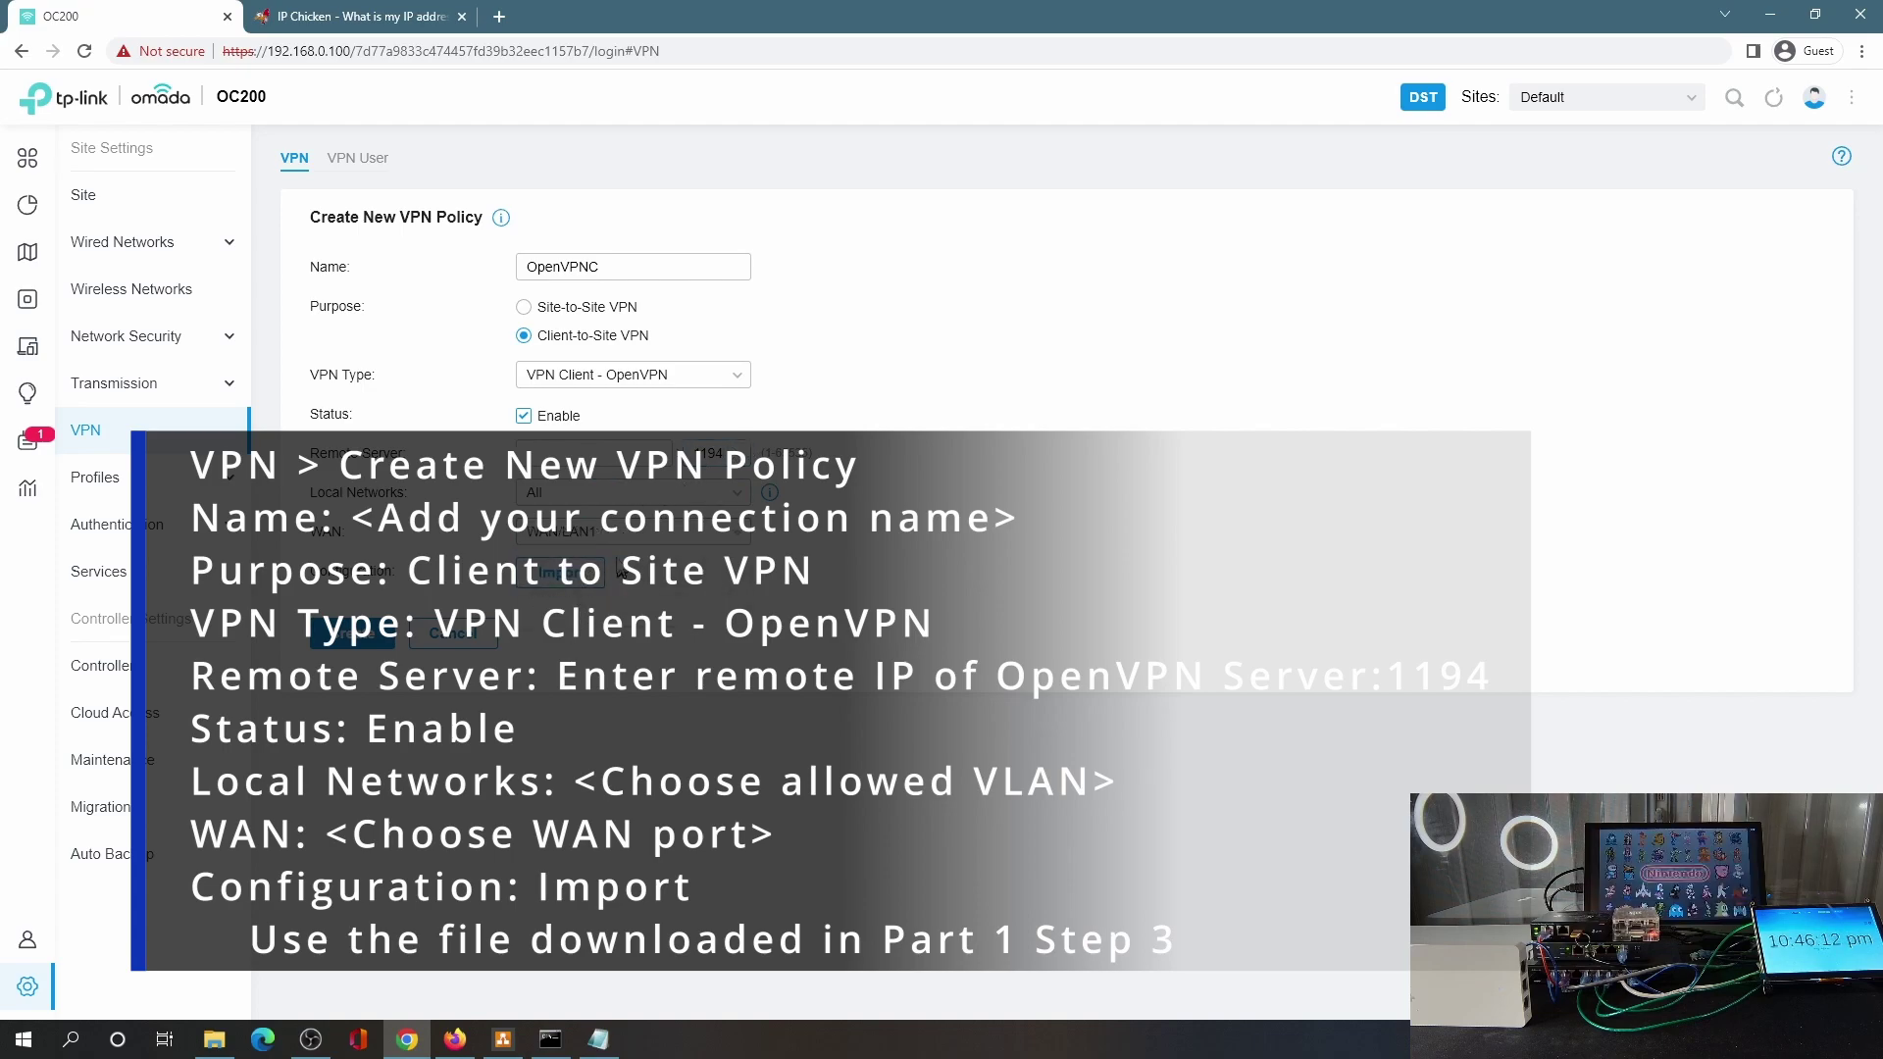
left_click(557, 573)
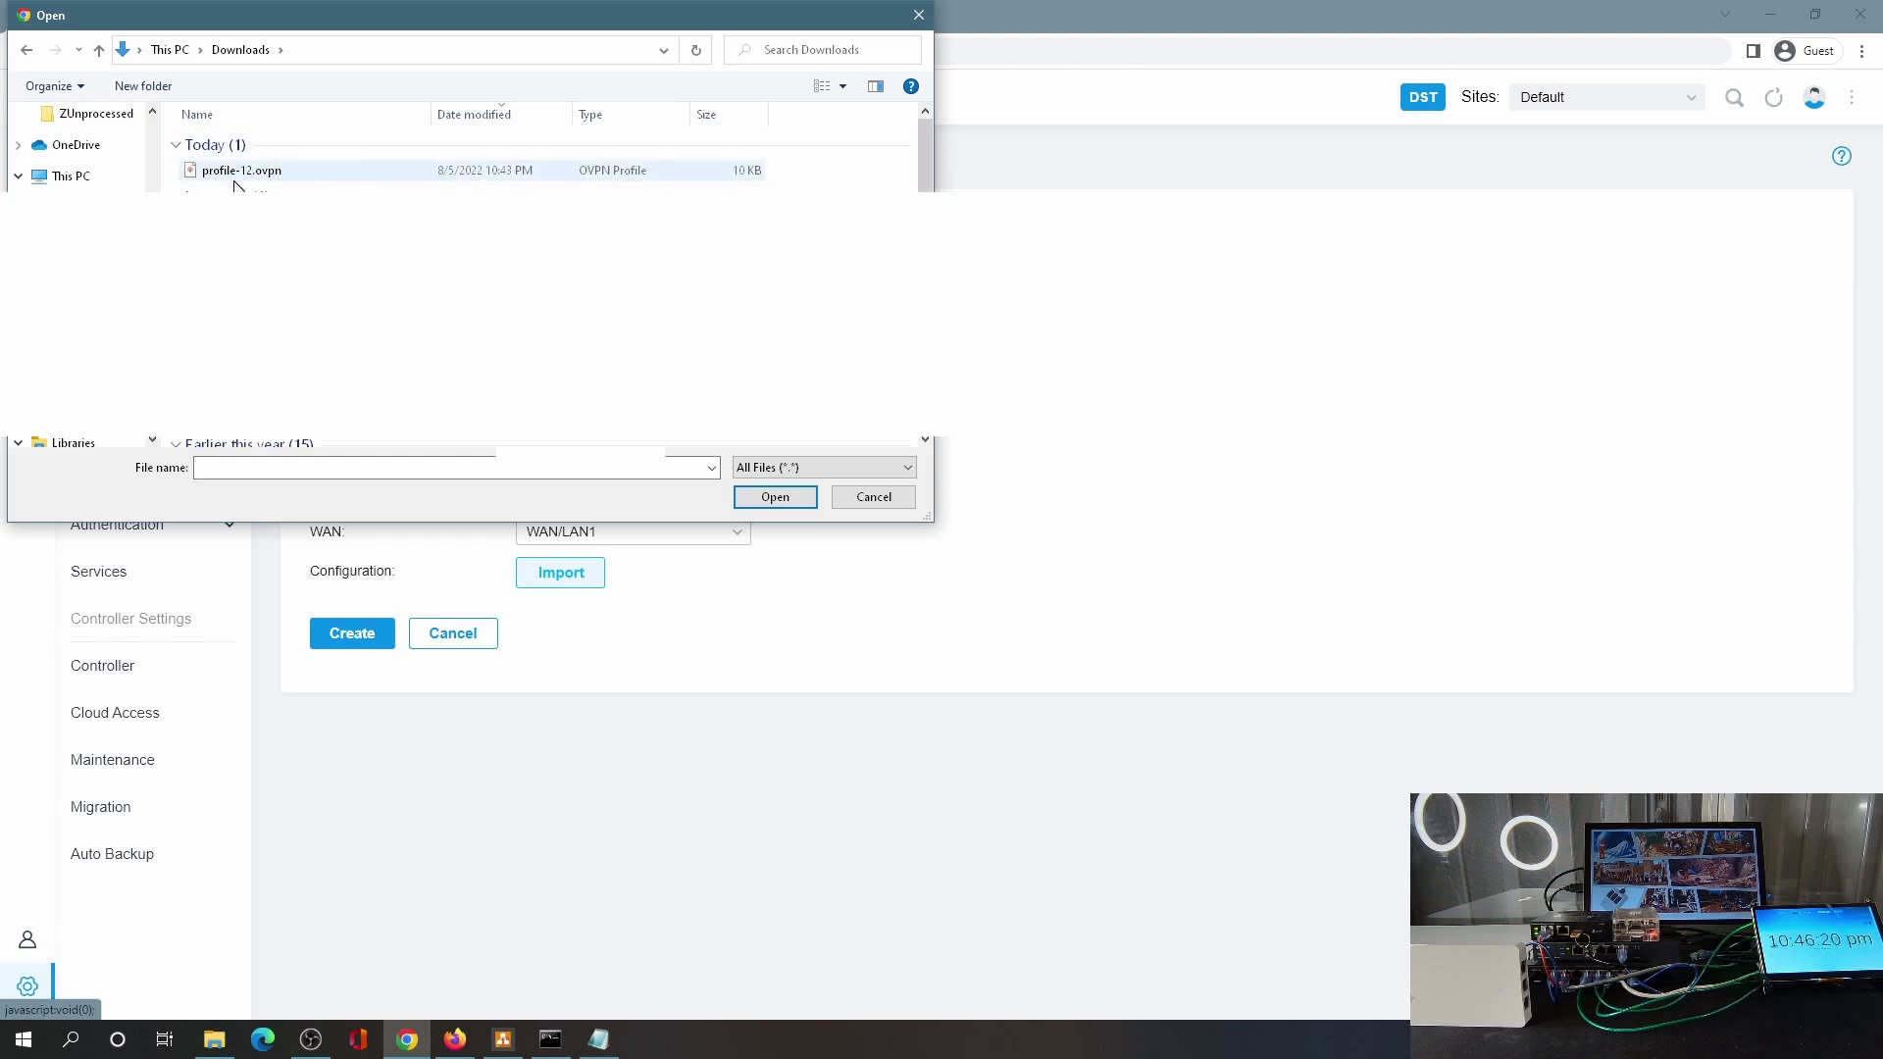
double_click(427, 172)
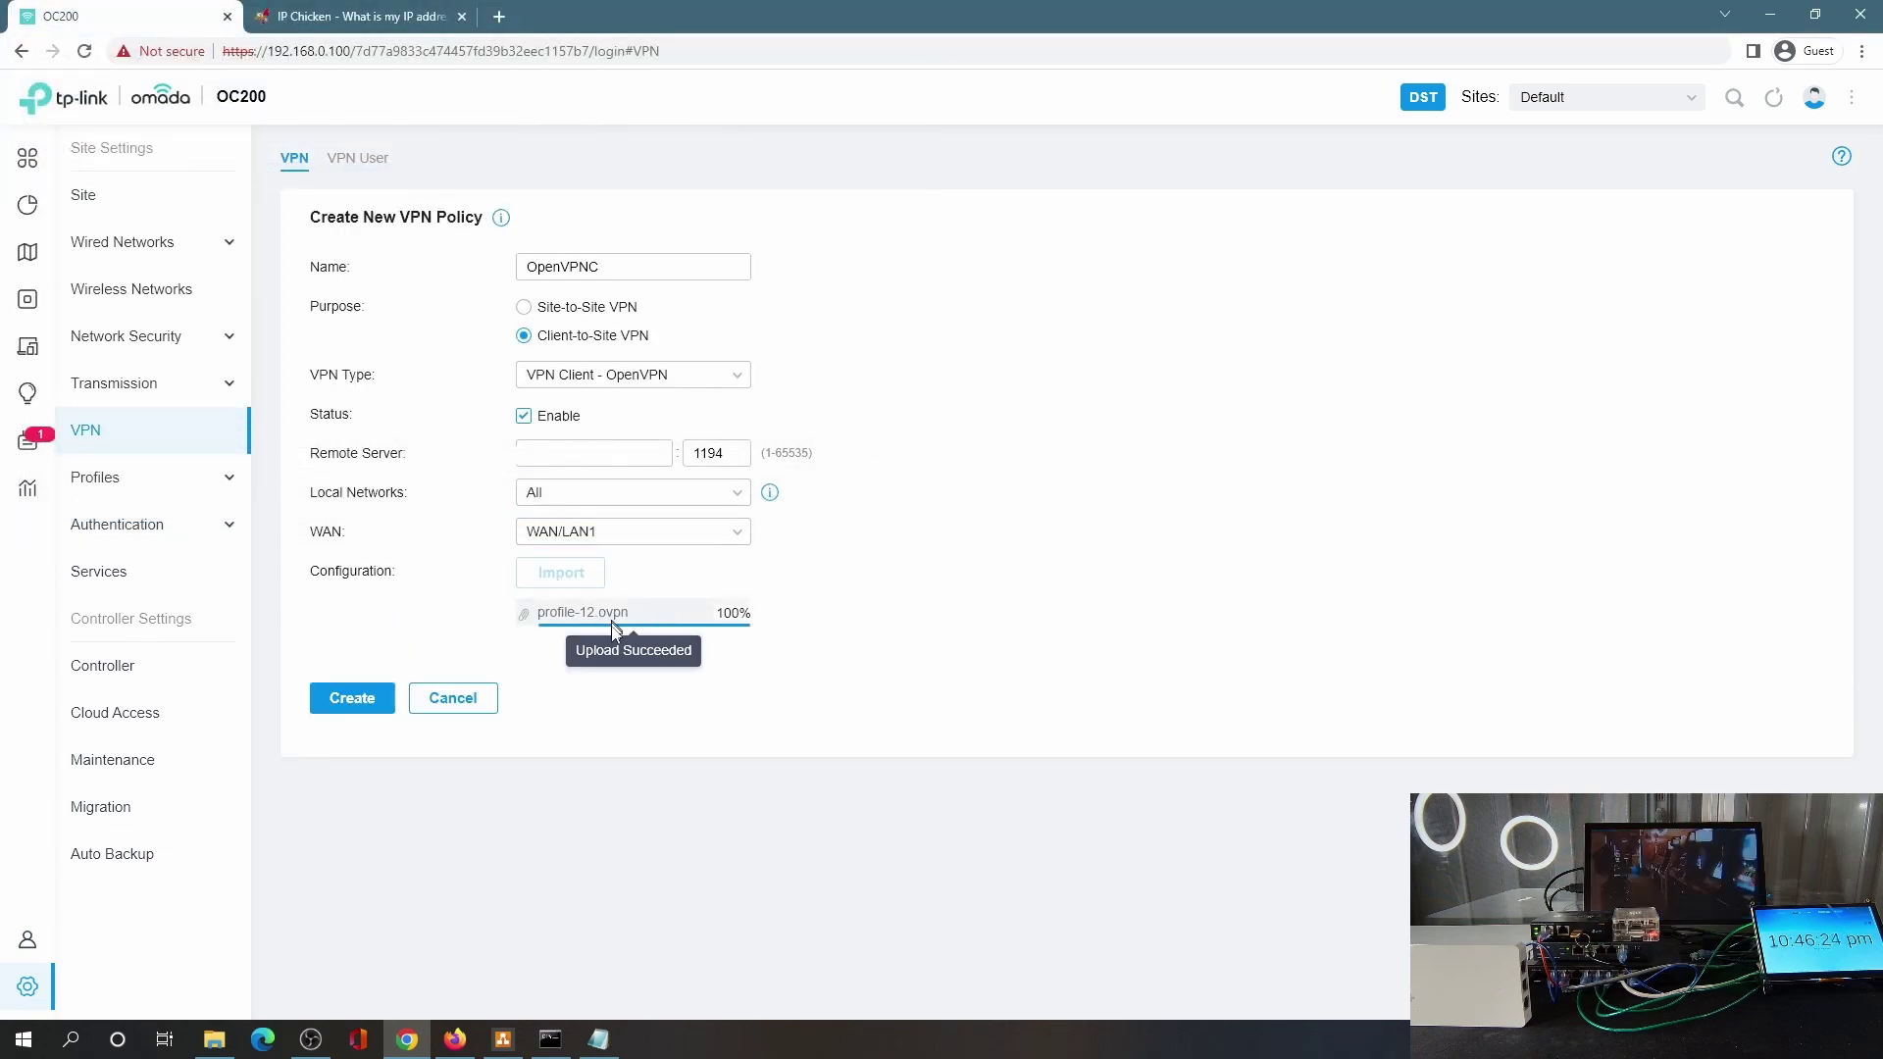
left_click(352, 674)
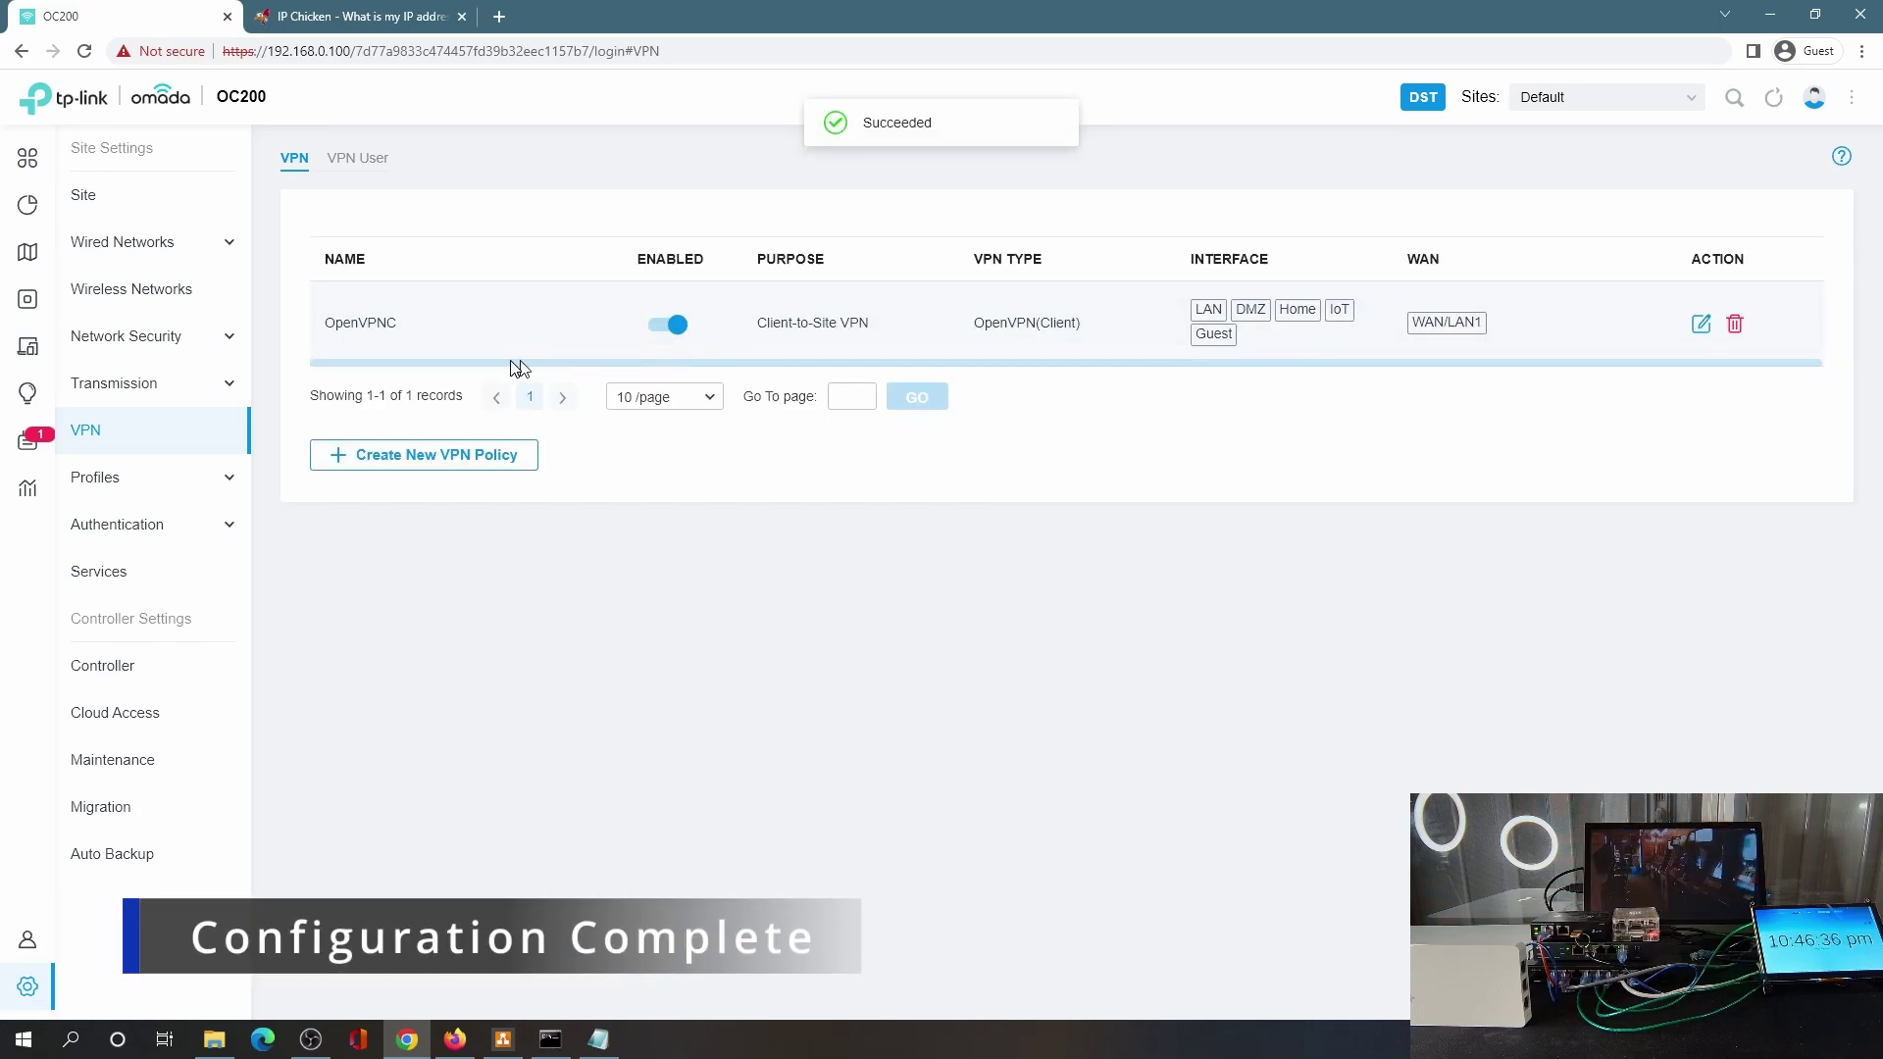
Check the ping window and view the client-side OpenVPN tunnel in Omada's VPN status insights.
mouse_move(90, 401)
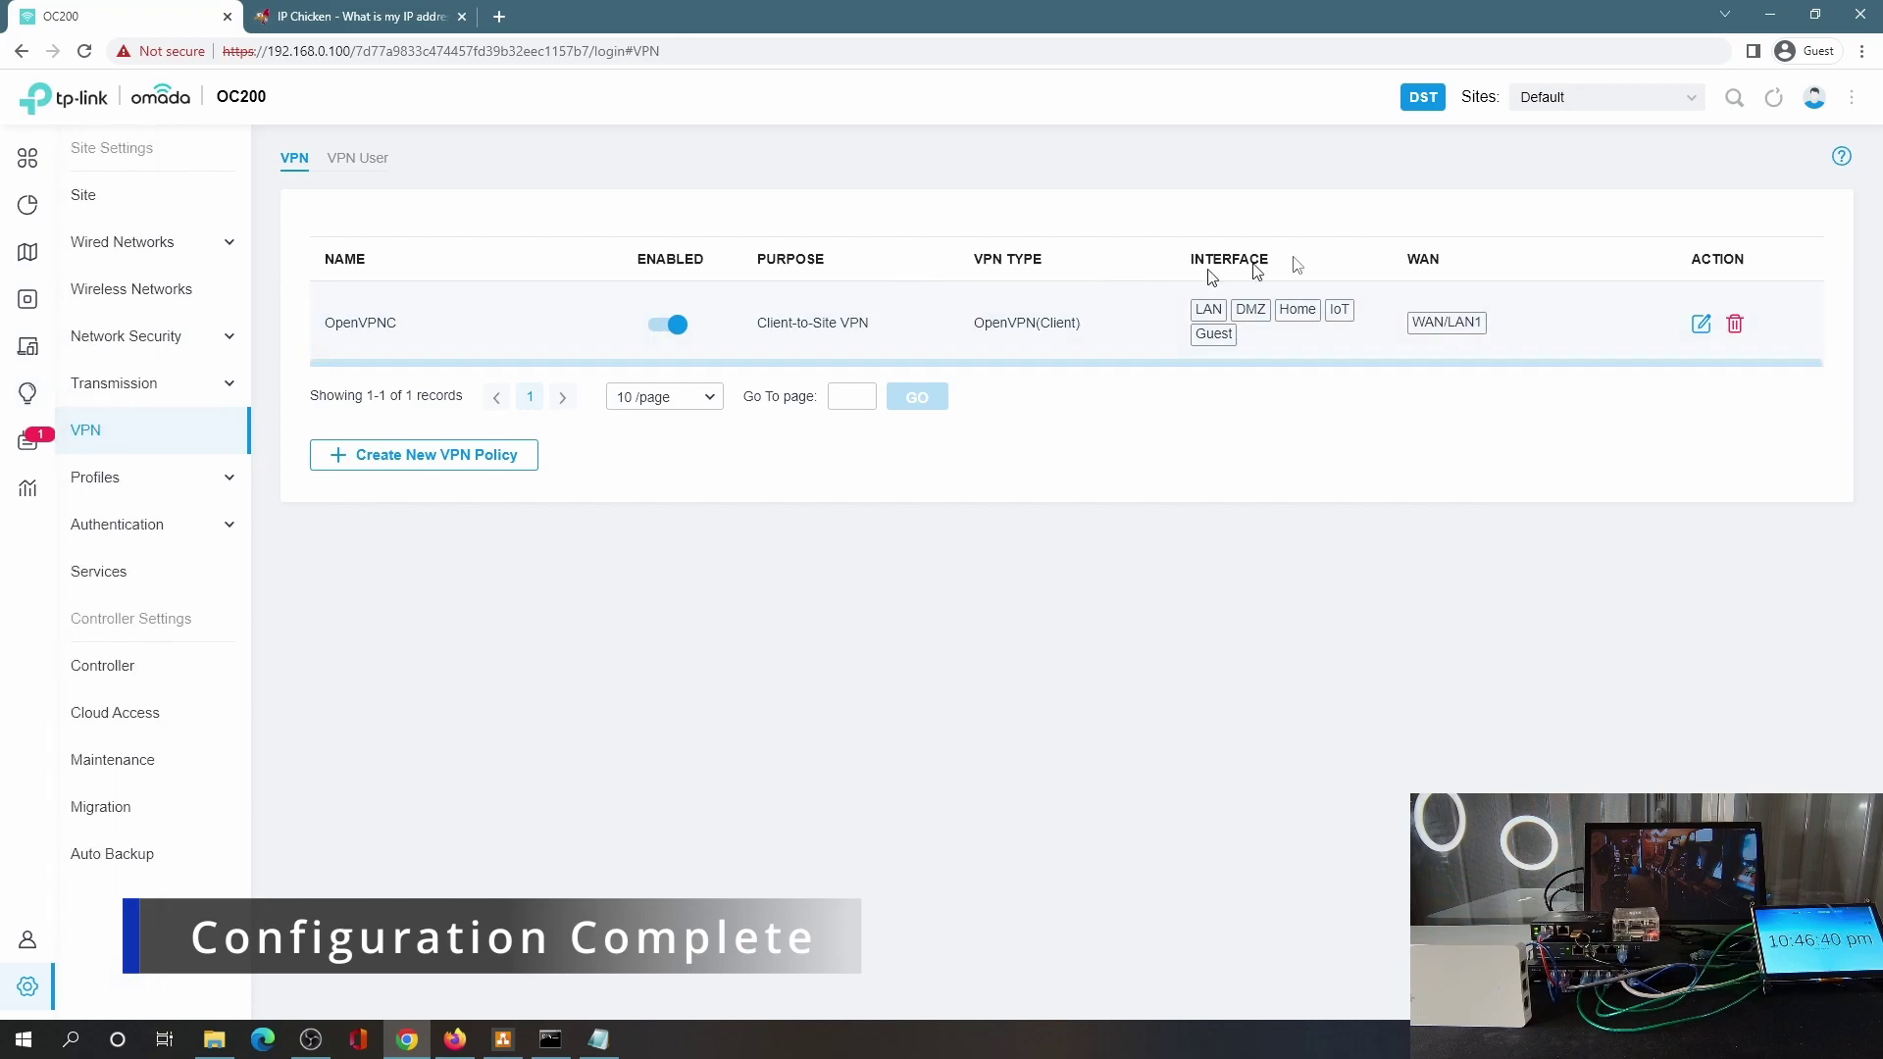
left_click(550, 1040)
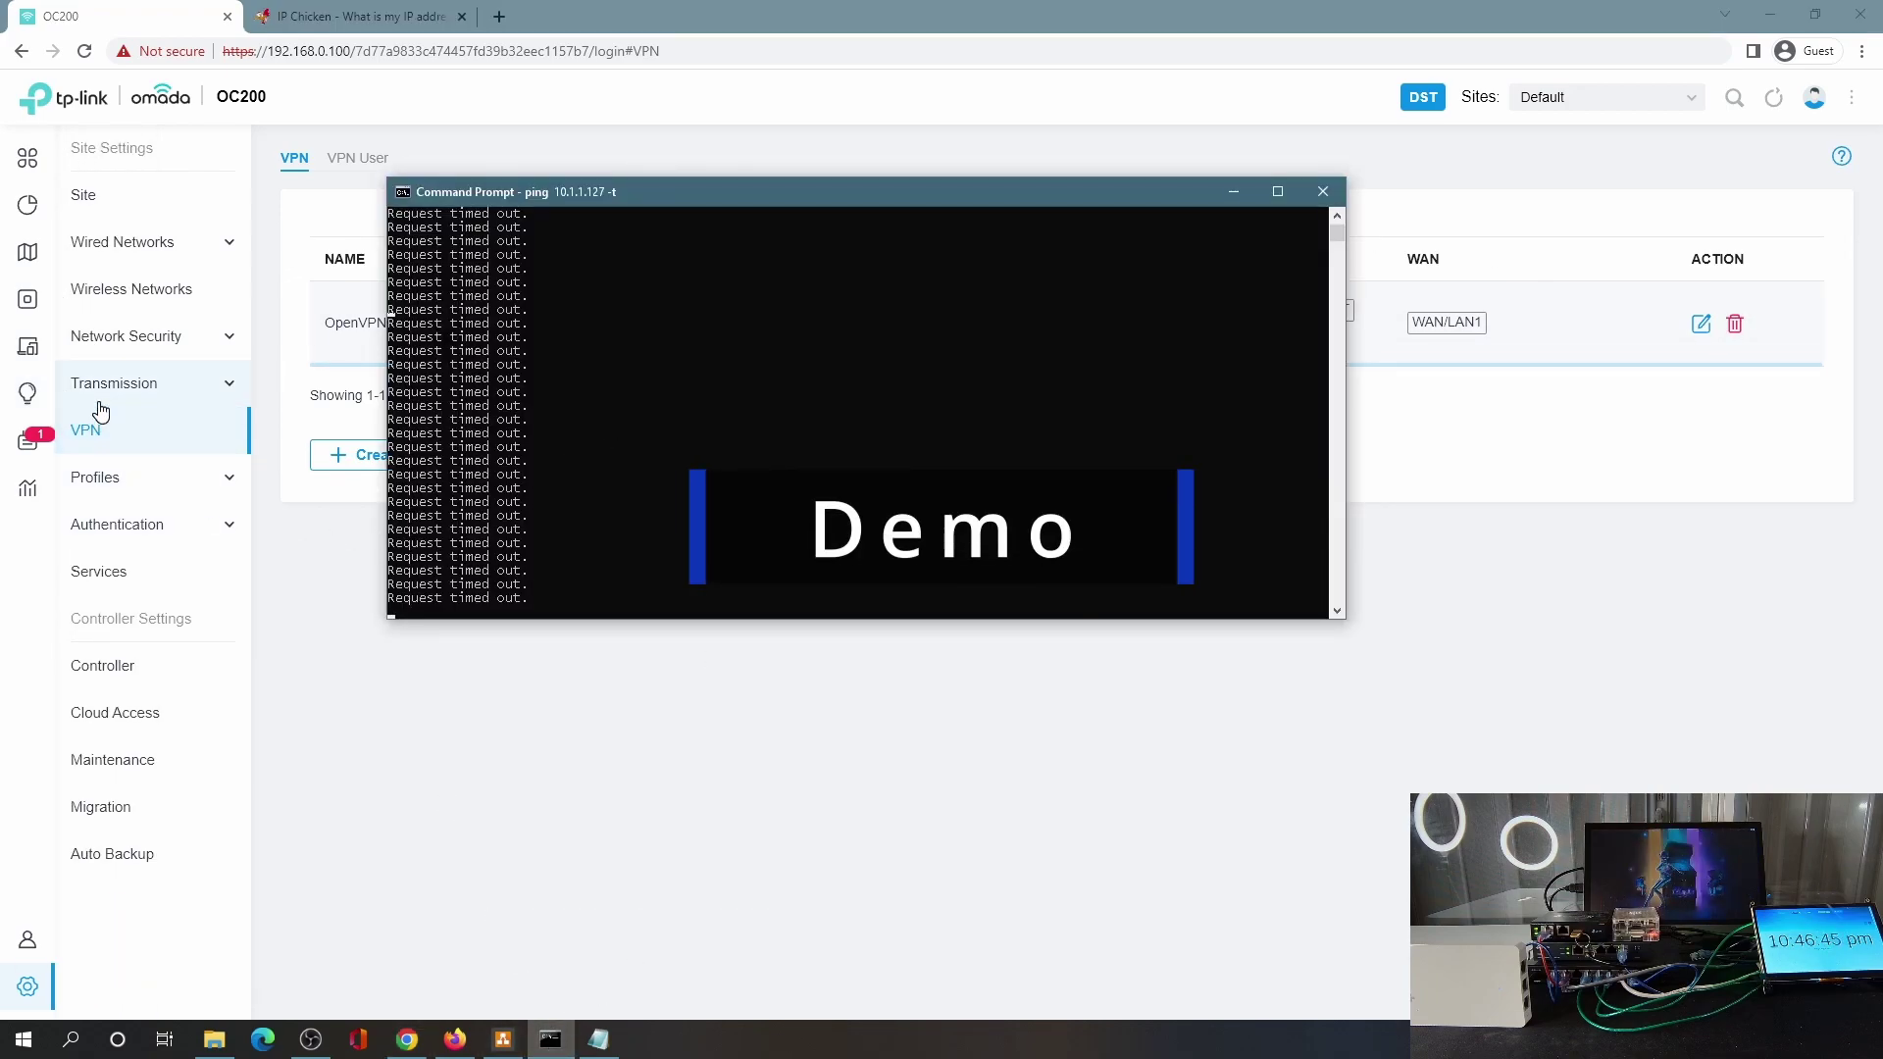
mouse_move(29, 432)
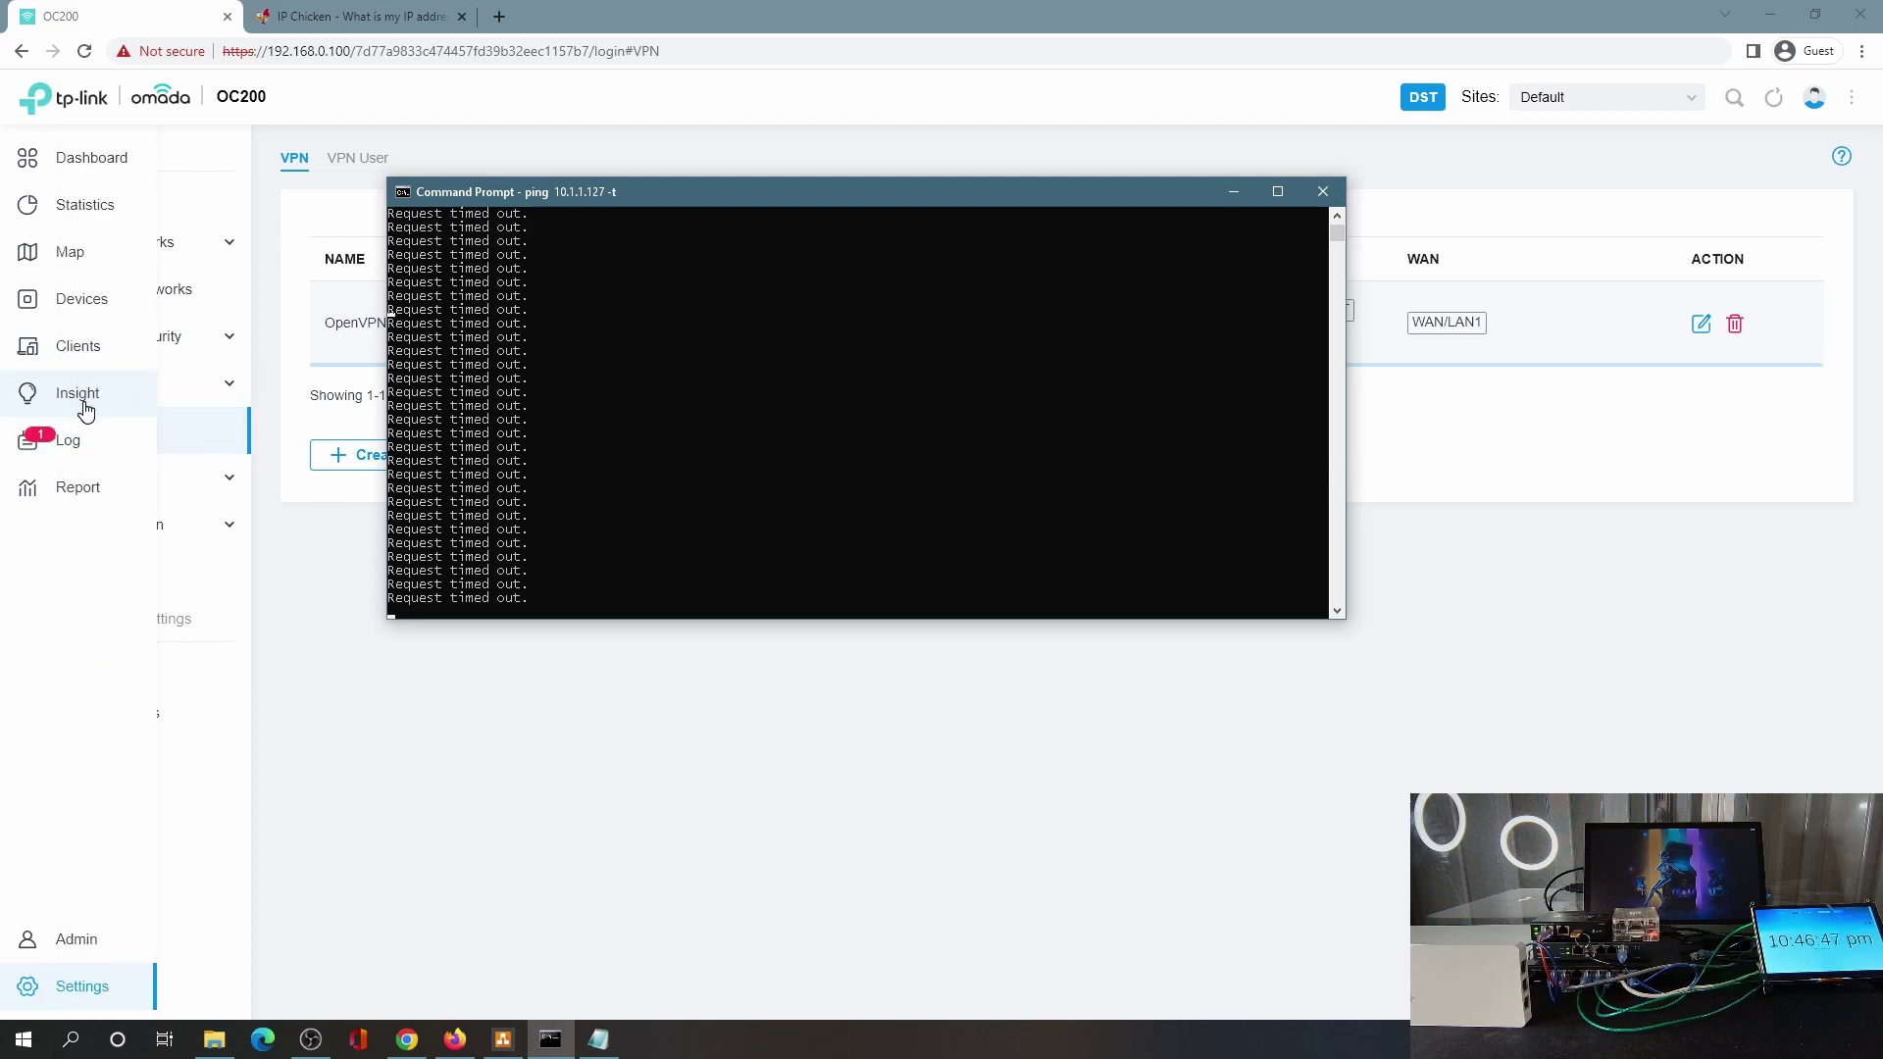
left_click(85, 404)
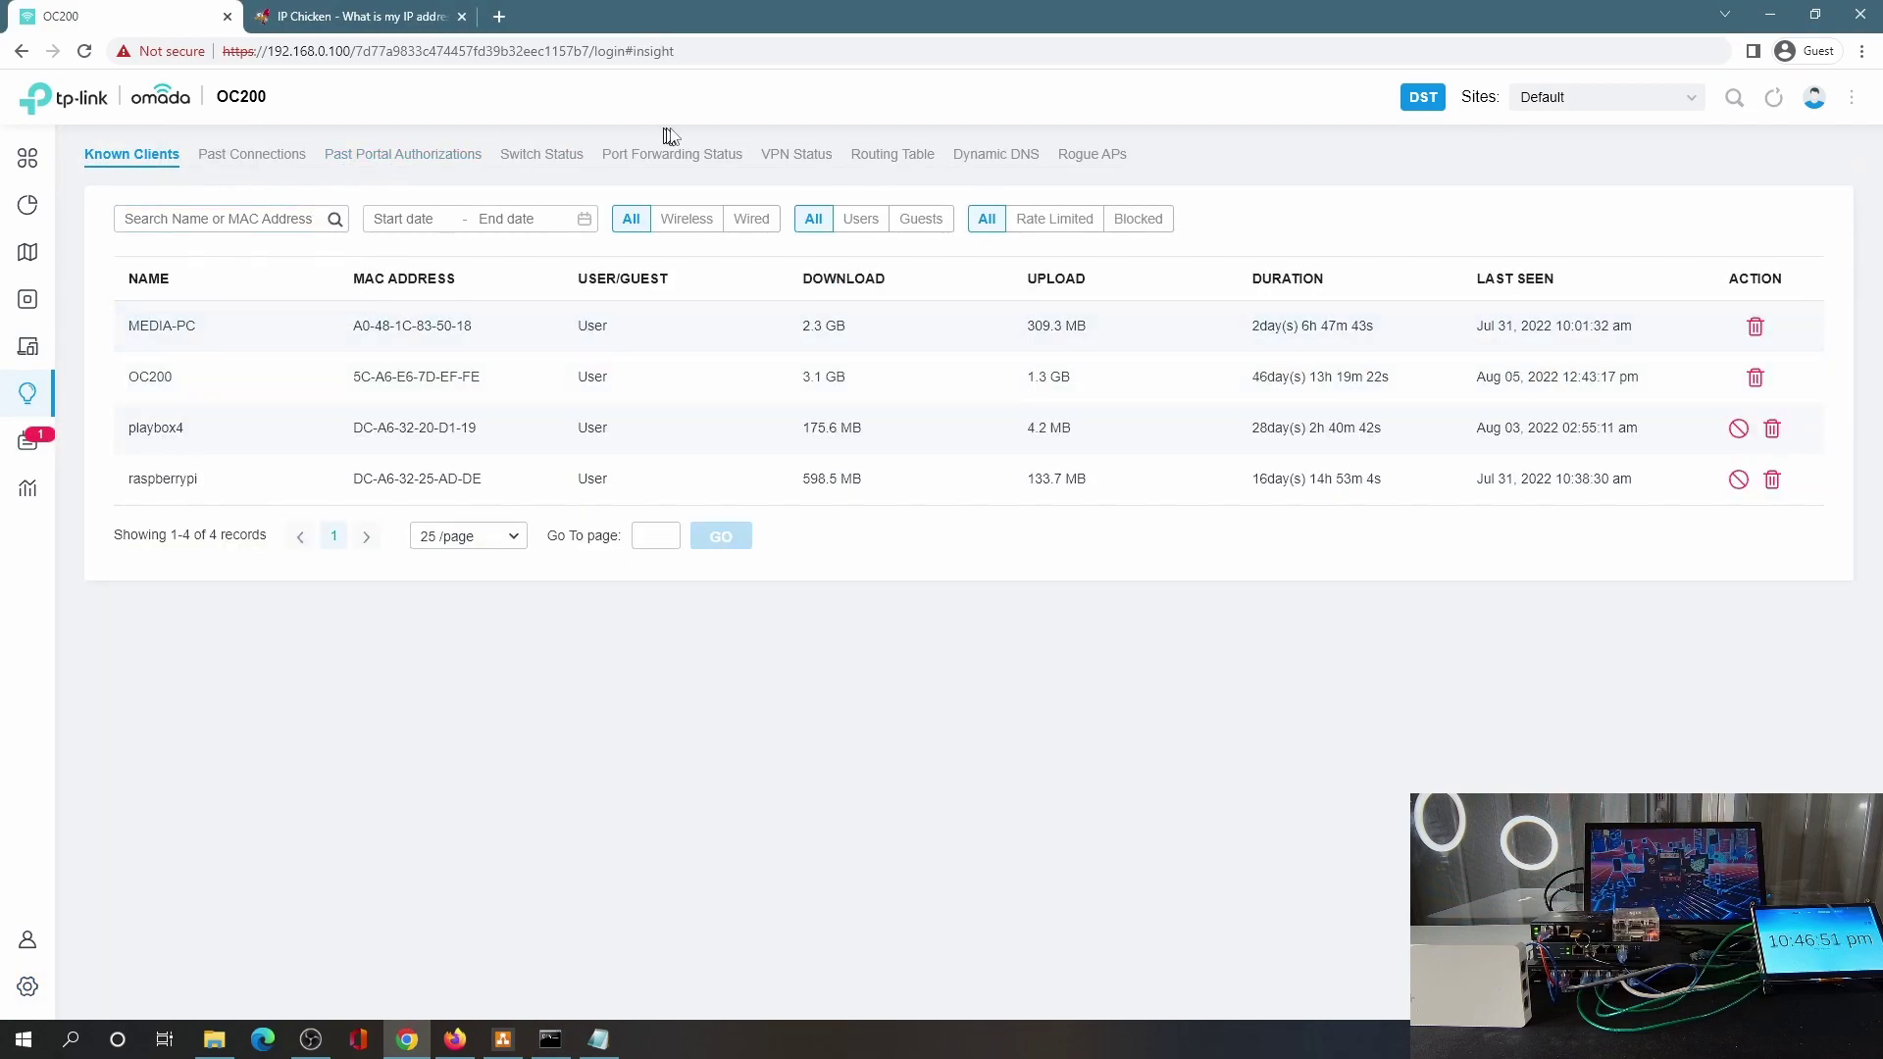
left_click(804, 156)
left_click(258, 230)
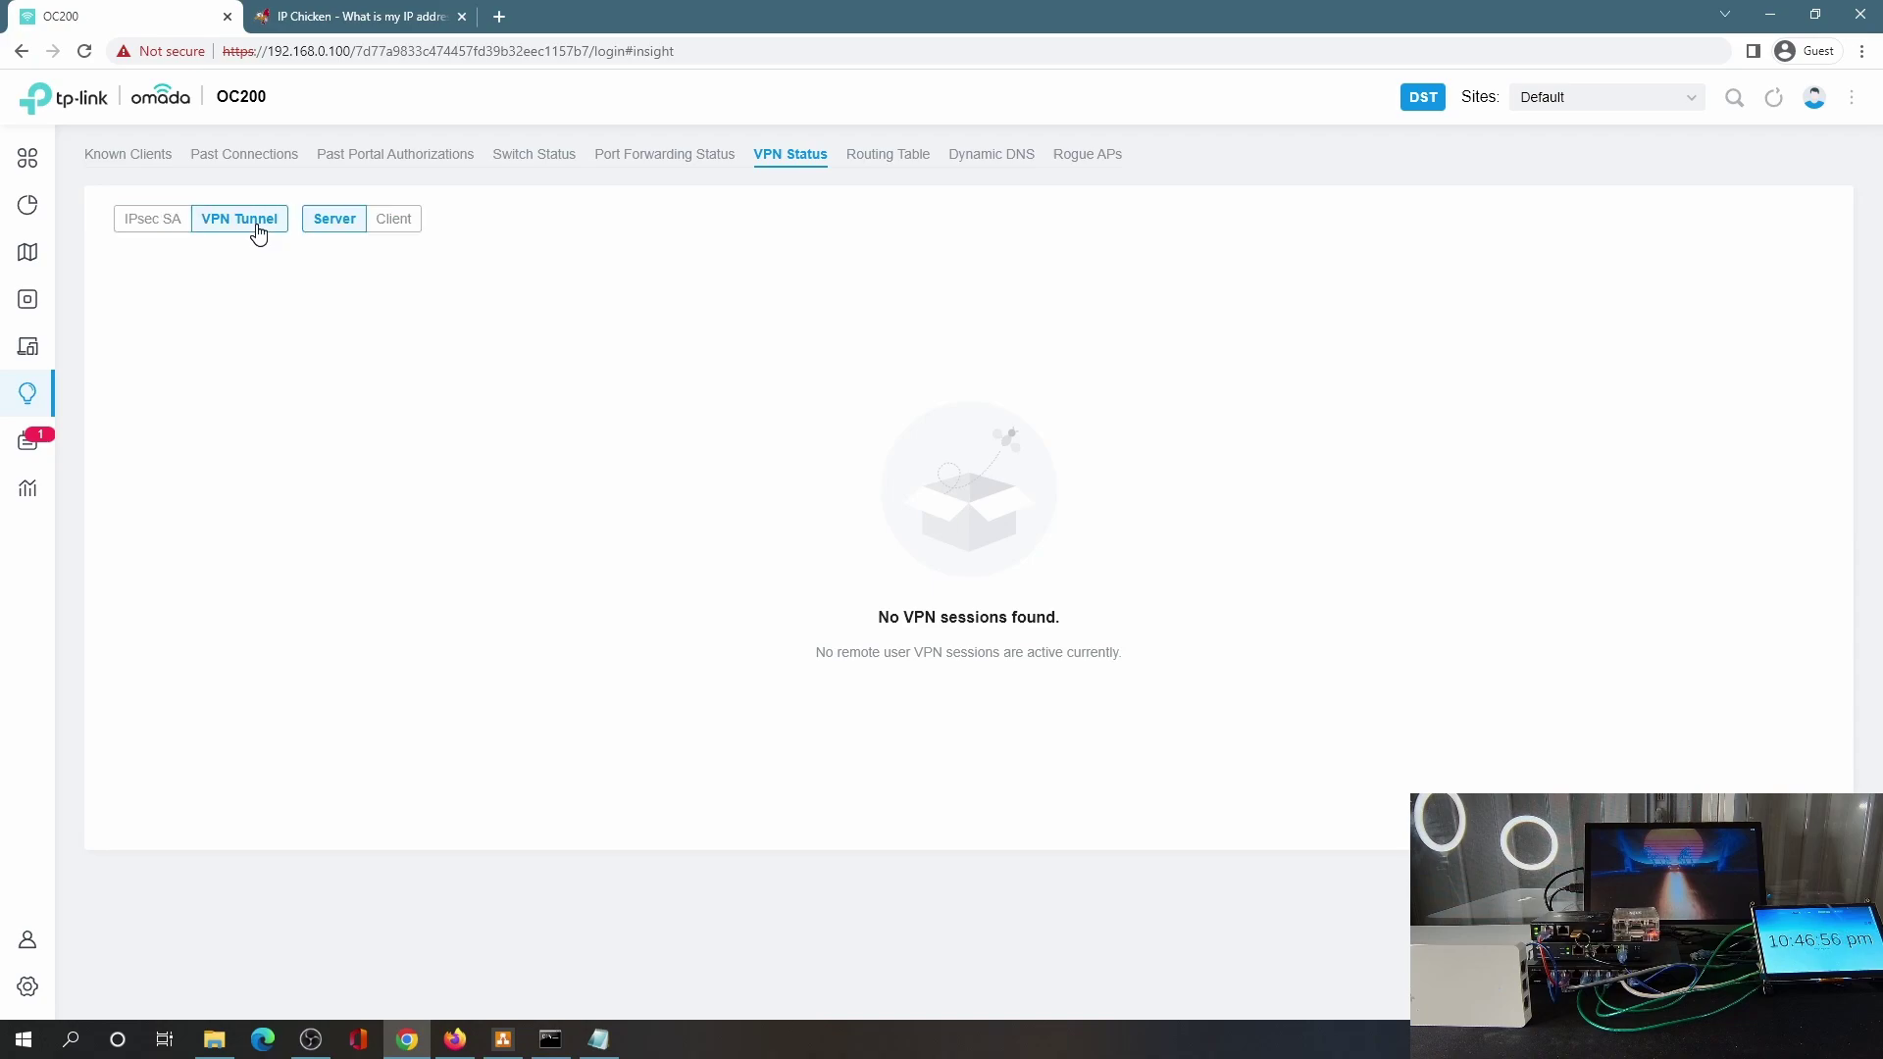
left_click(388, 220)
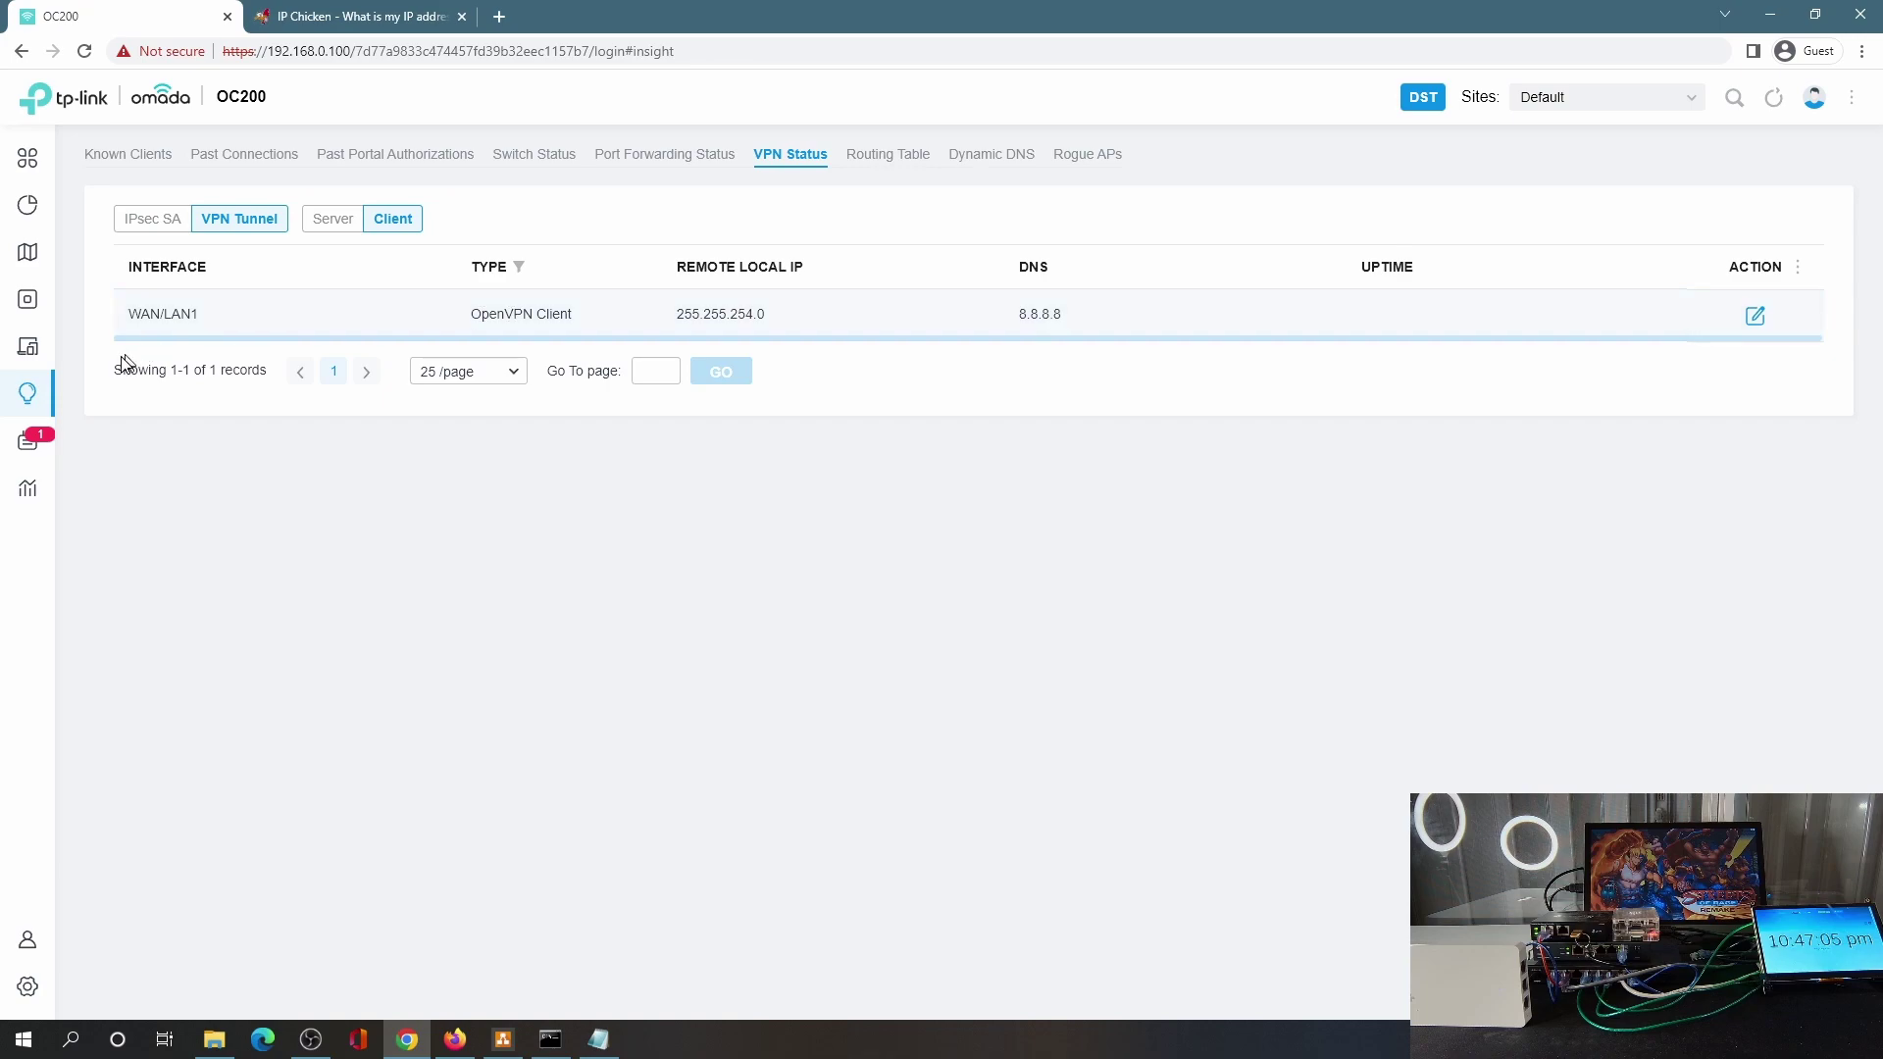
Reload ipchicken.com to see the public IP now starts with 69, then check ping replies and 10.1.1.127:943.
left_click(363, 16)
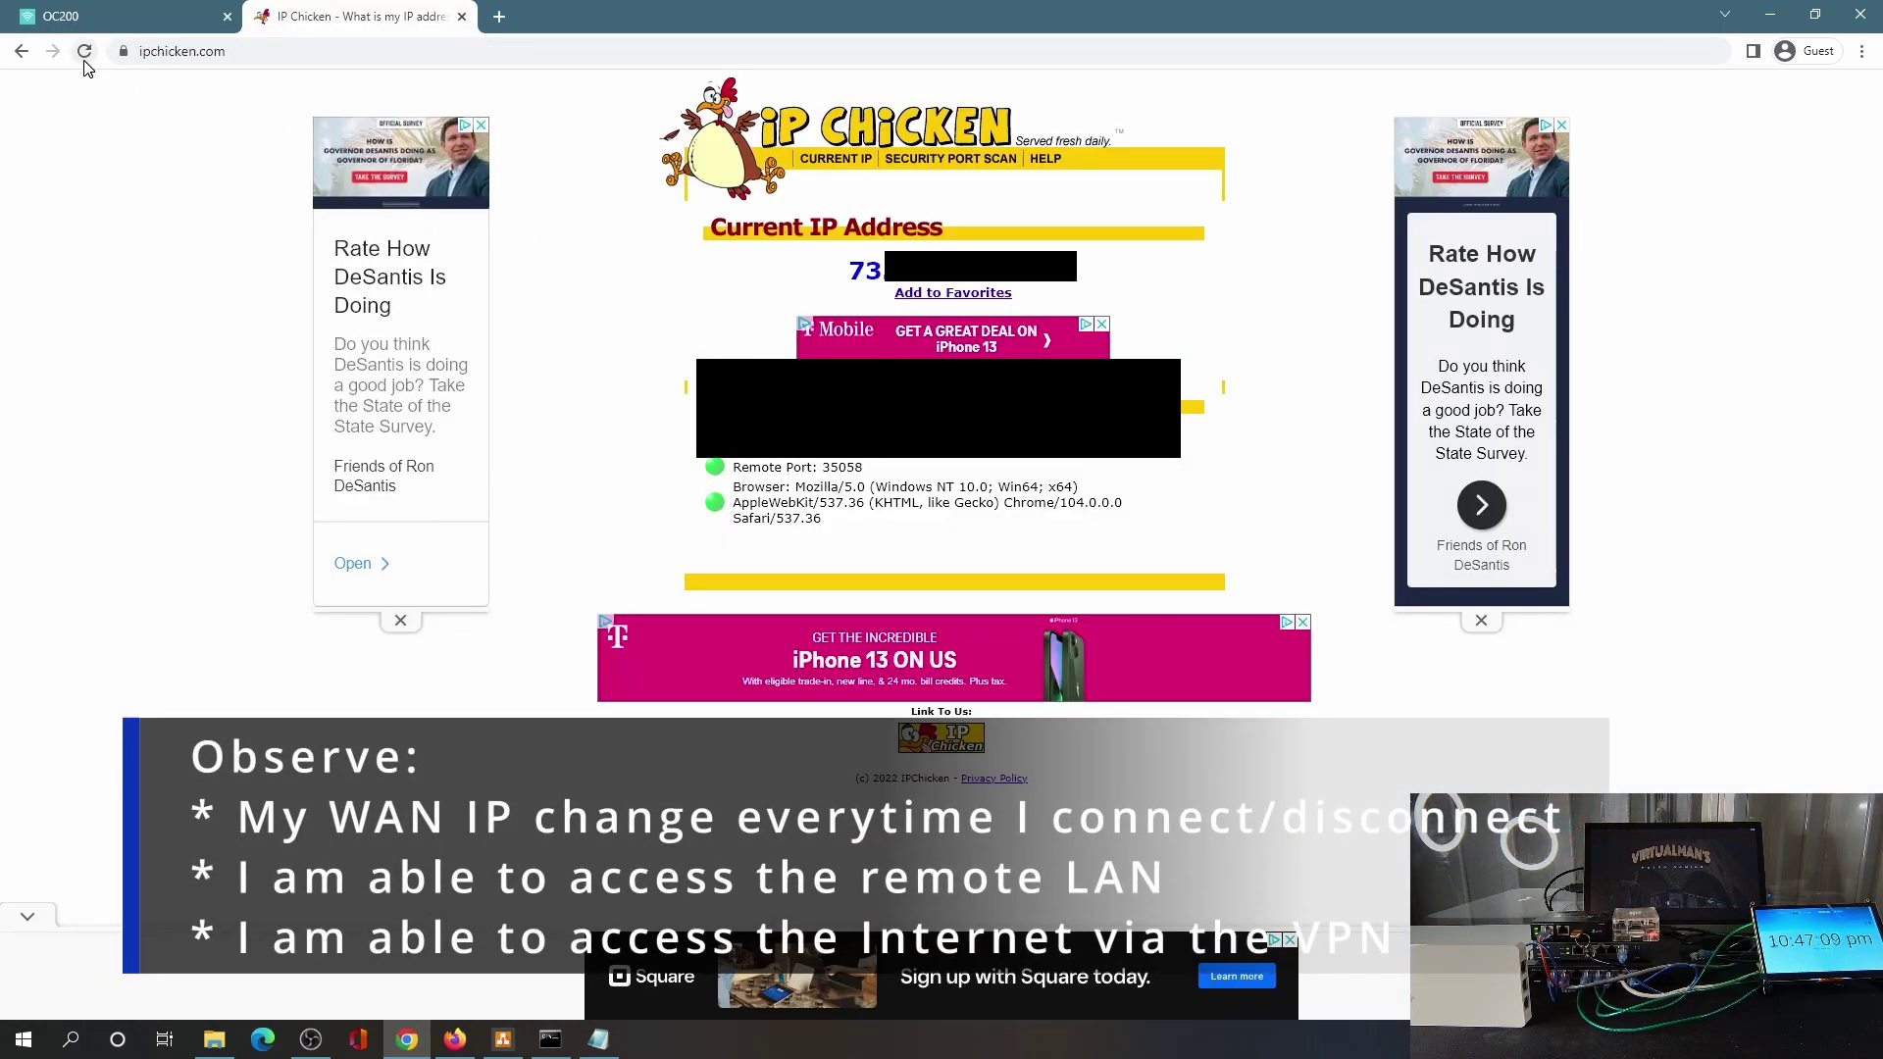
left_click(85, 57)
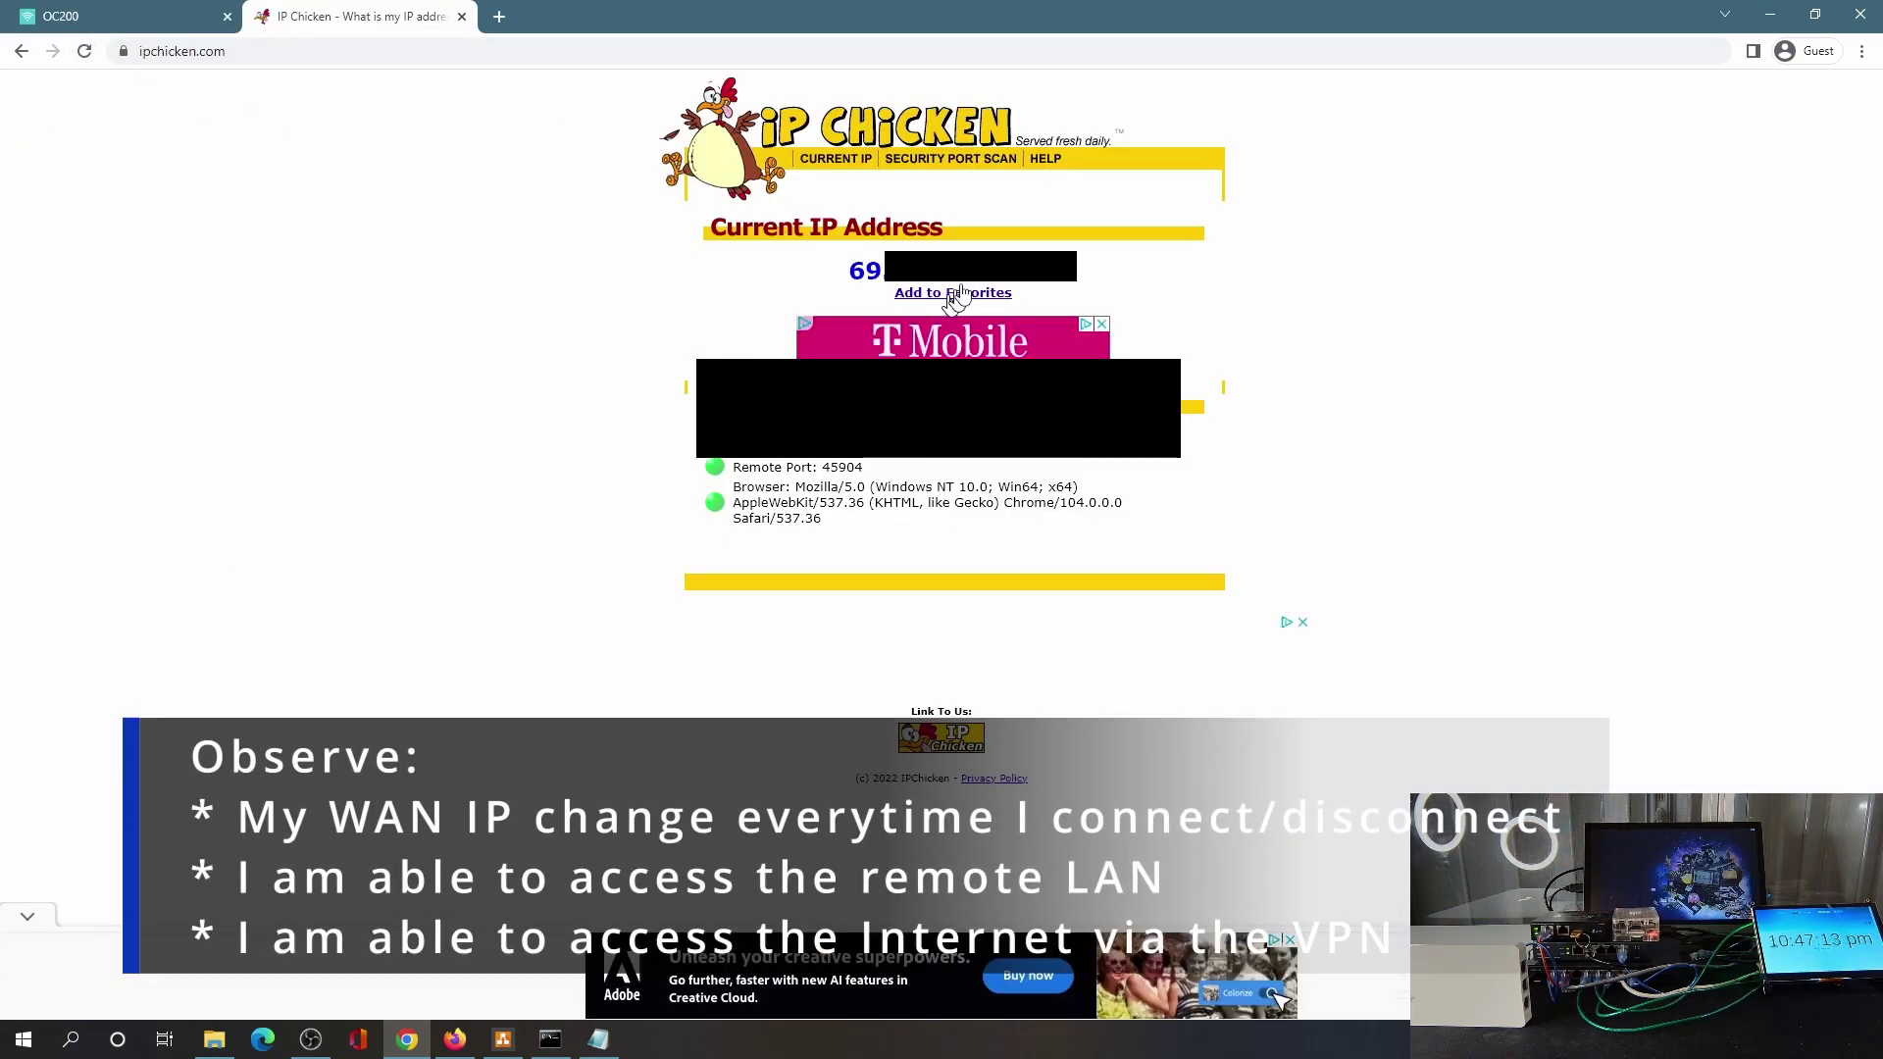
left_click(61, 17)
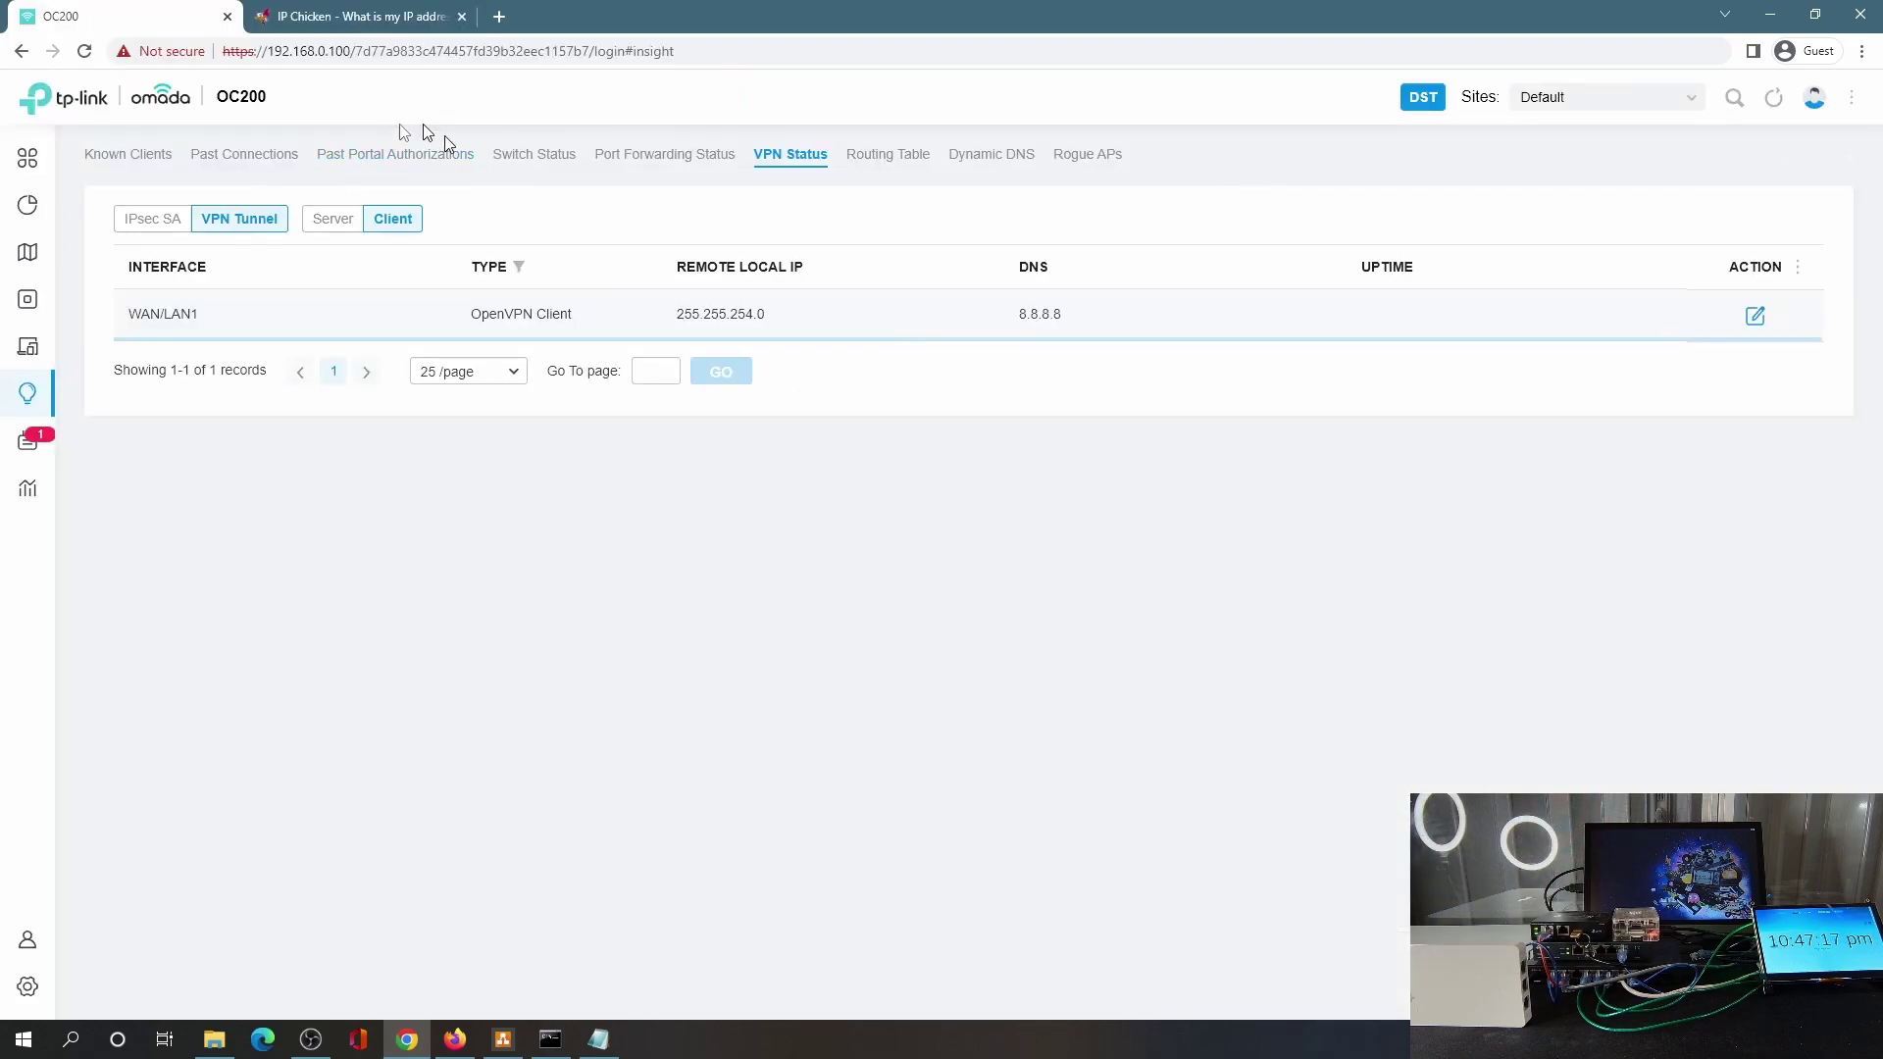
left_click(550, 1039)
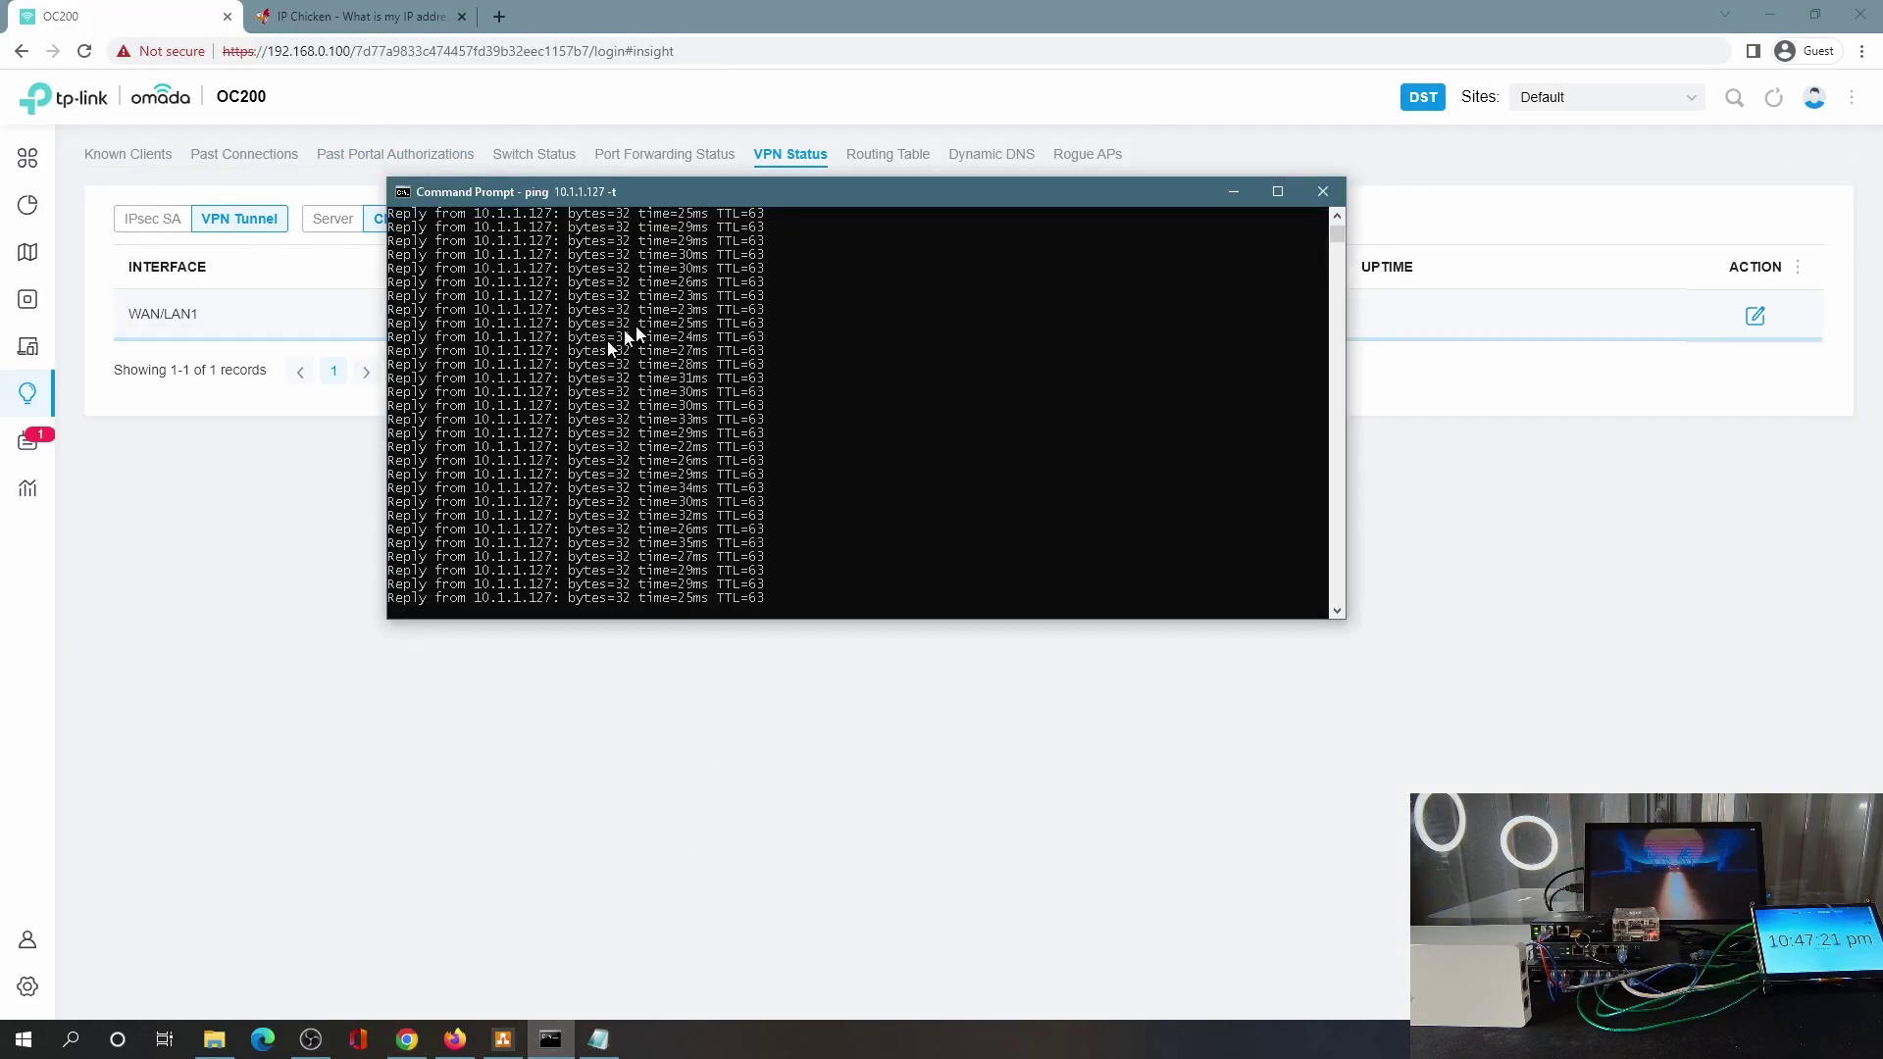
left_click(454, 1039)
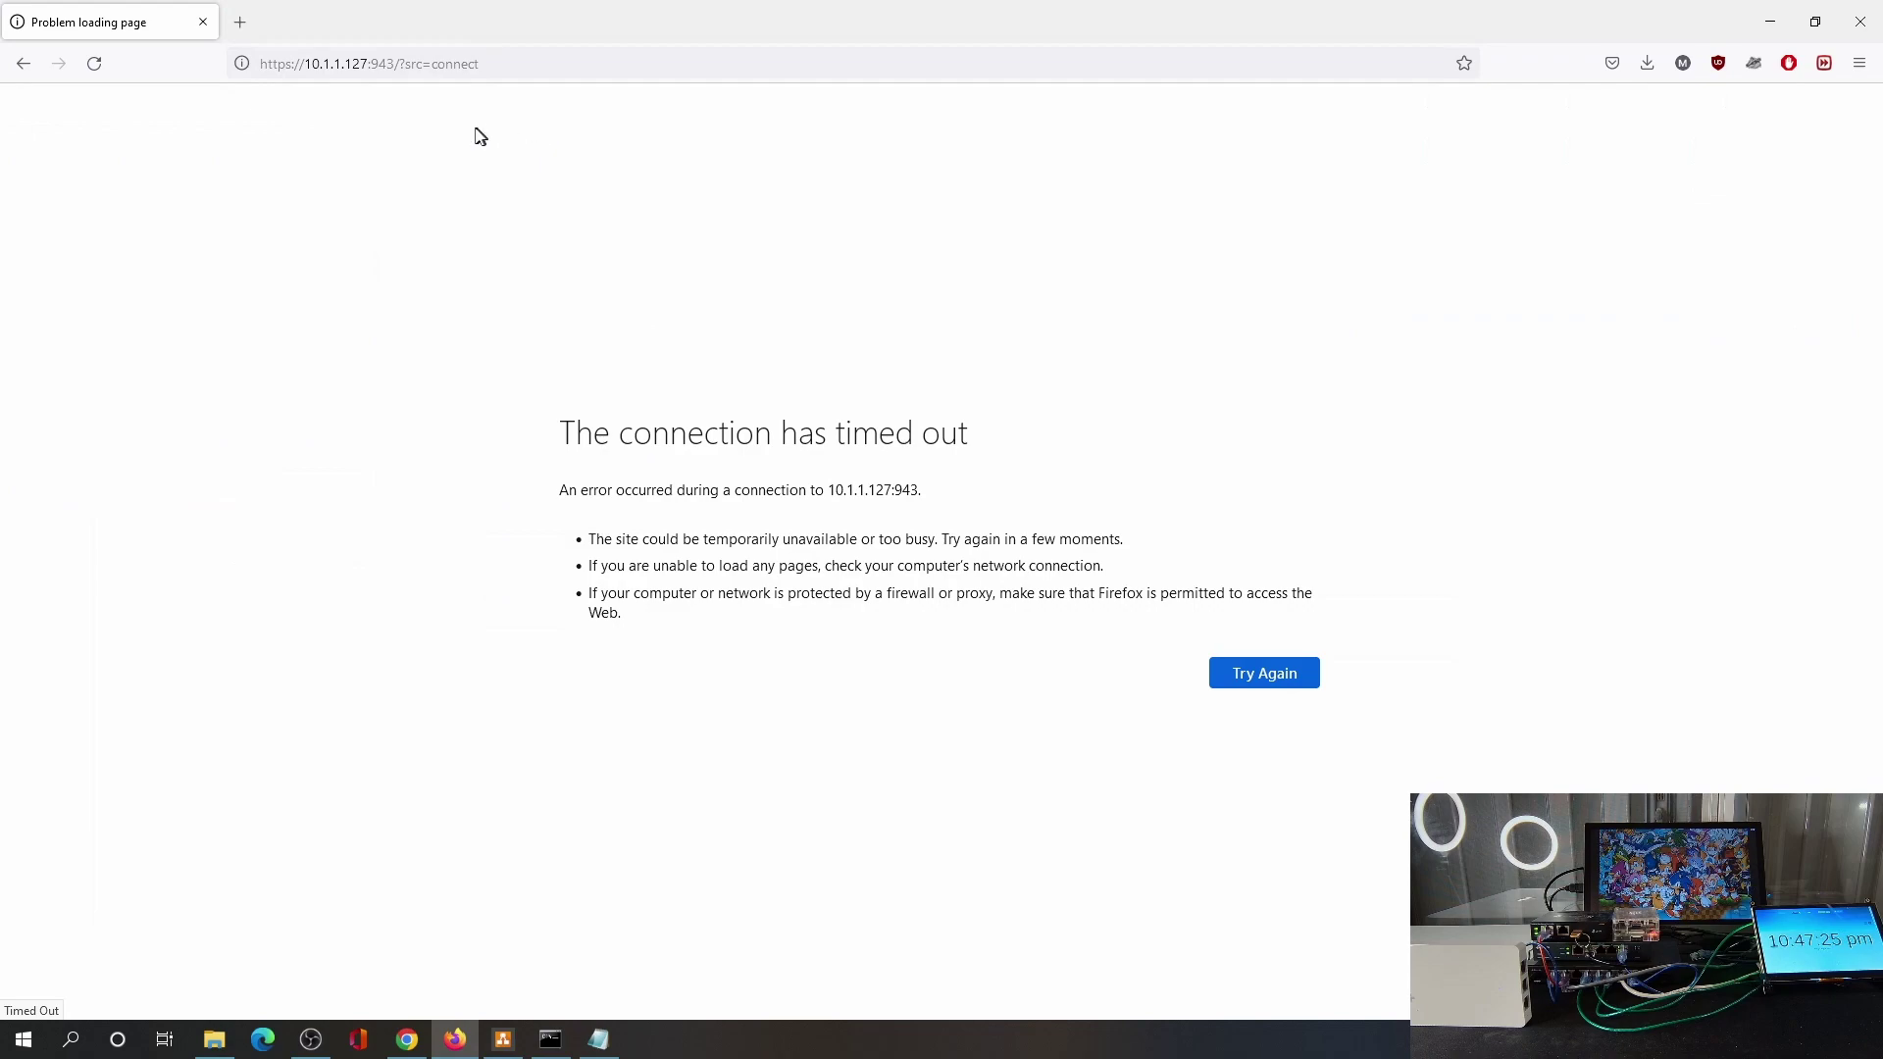
Change the Access Server address to its /admin page to reach the admin login.
left_click(504, 63)
left_click(504, 63)
key("BackSpace")
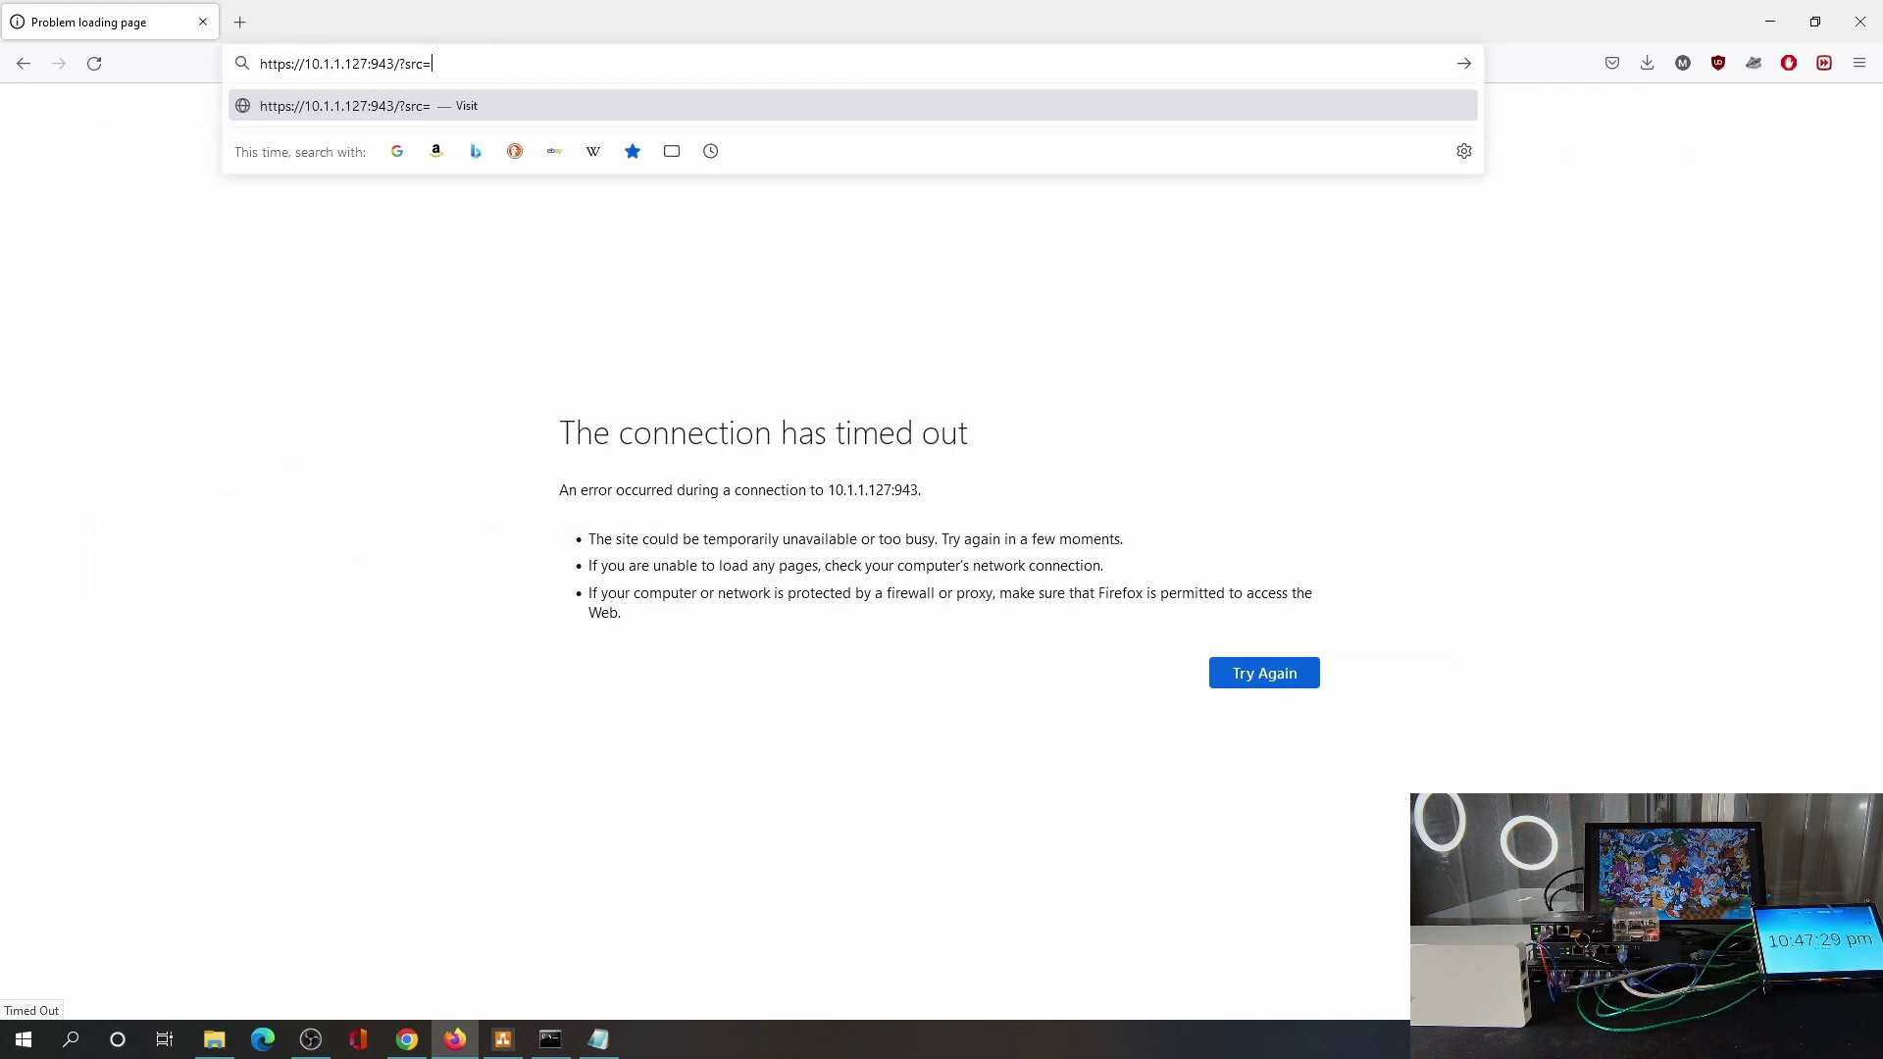
type("ad")
key("Return")
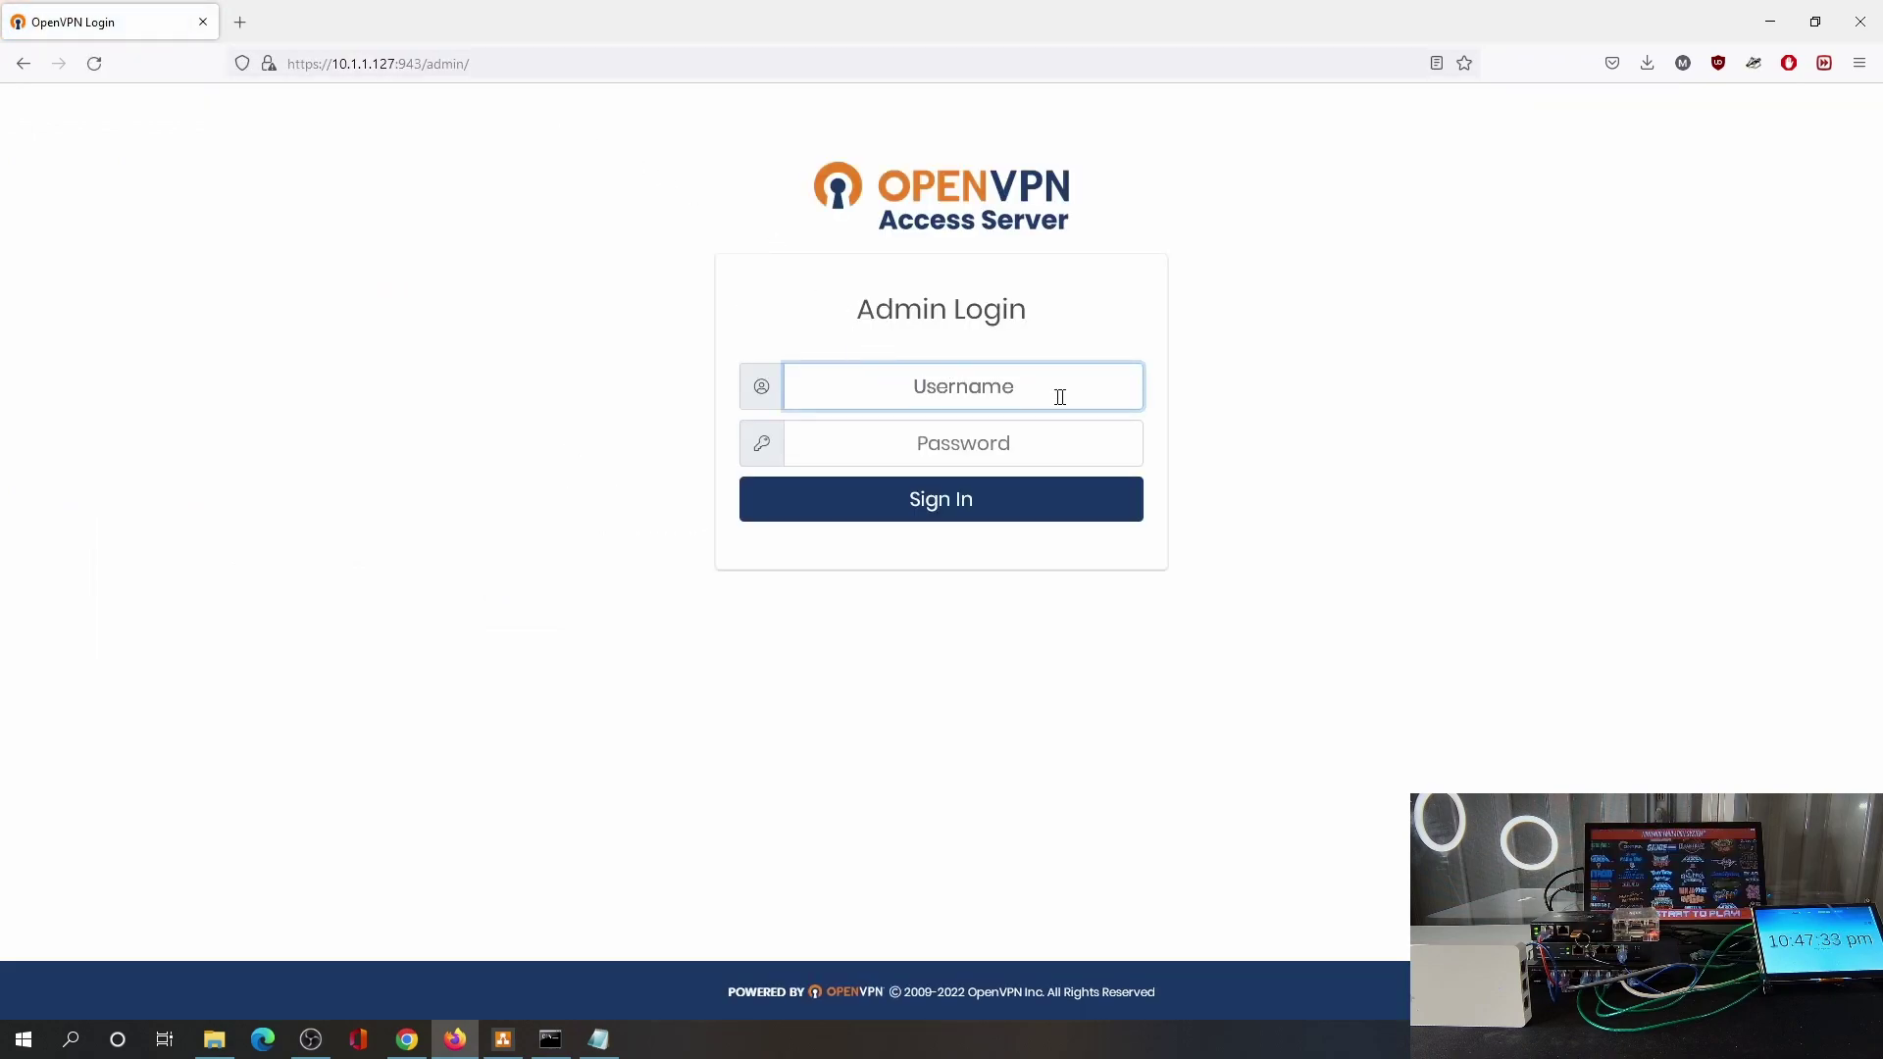
Log in with the admin credentials, check Current Users shows one connected user, then return to Omada.
type("openvpn")
key("Tab")
type("o")
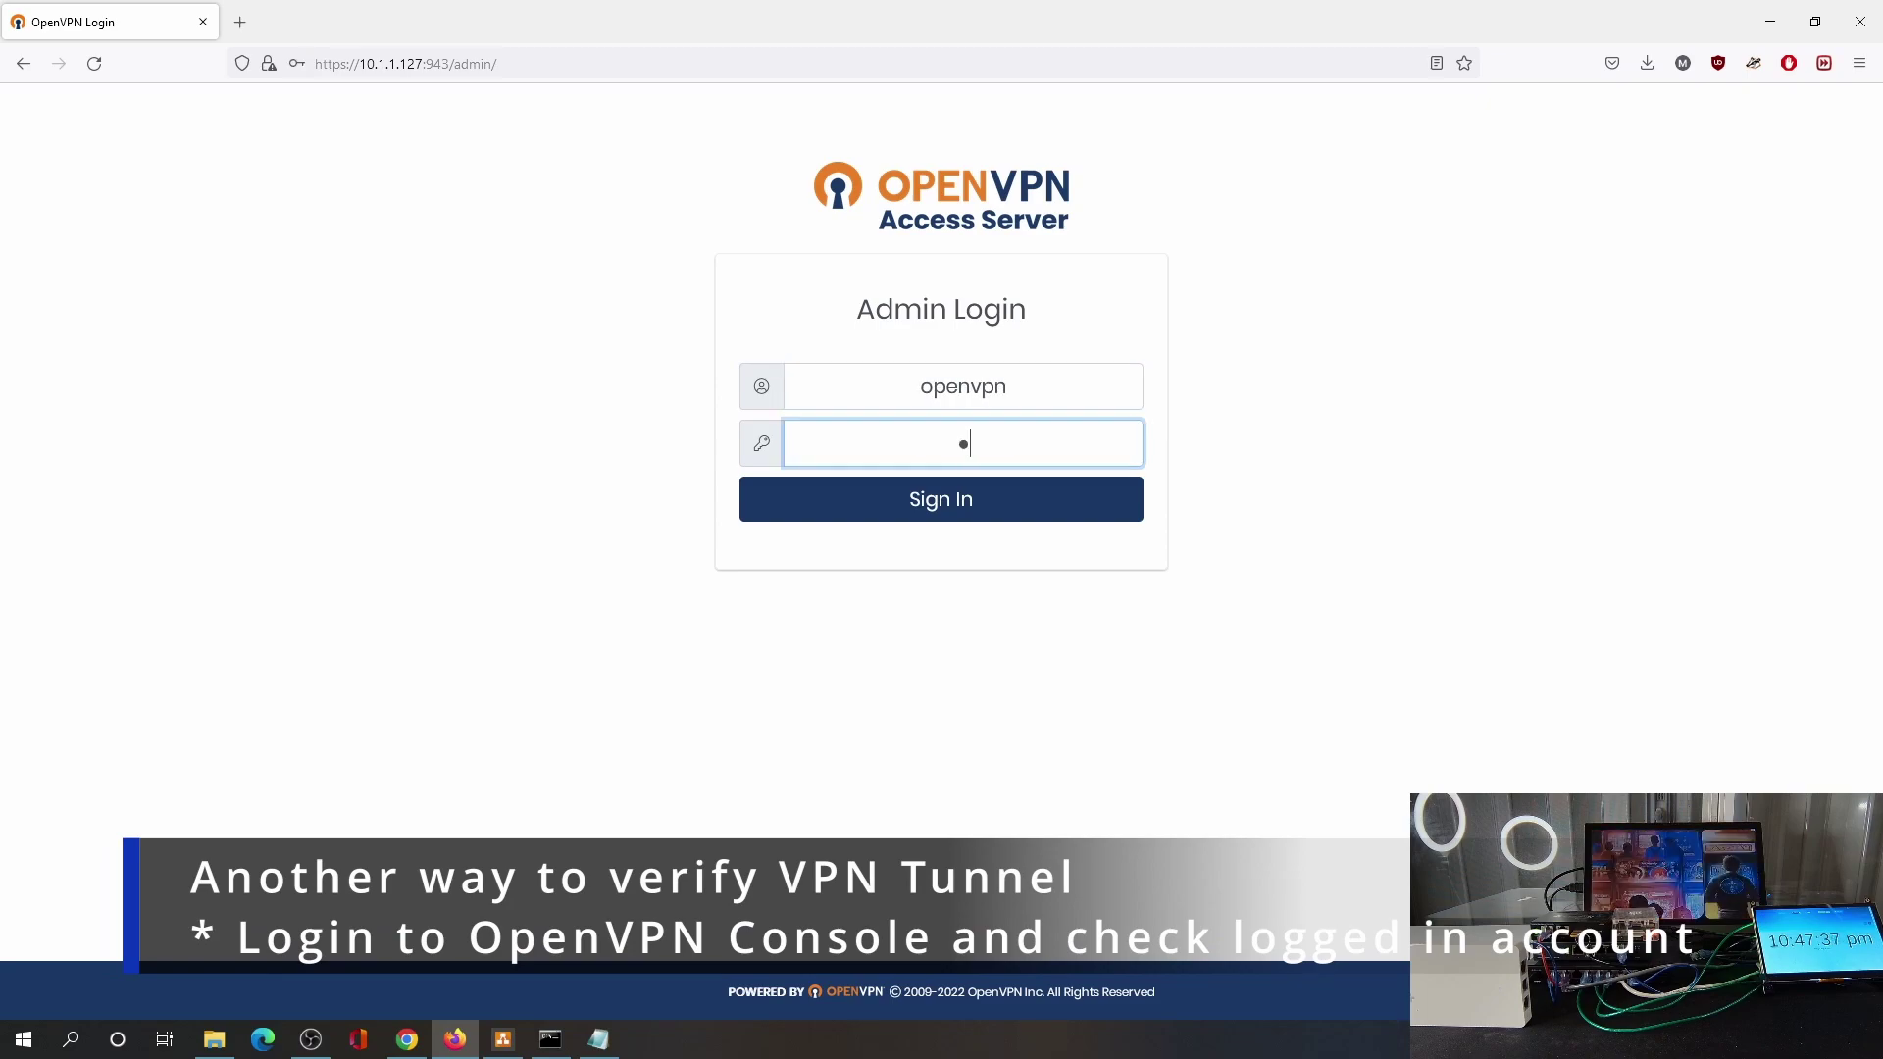
type("penvpn123")
key("Return")
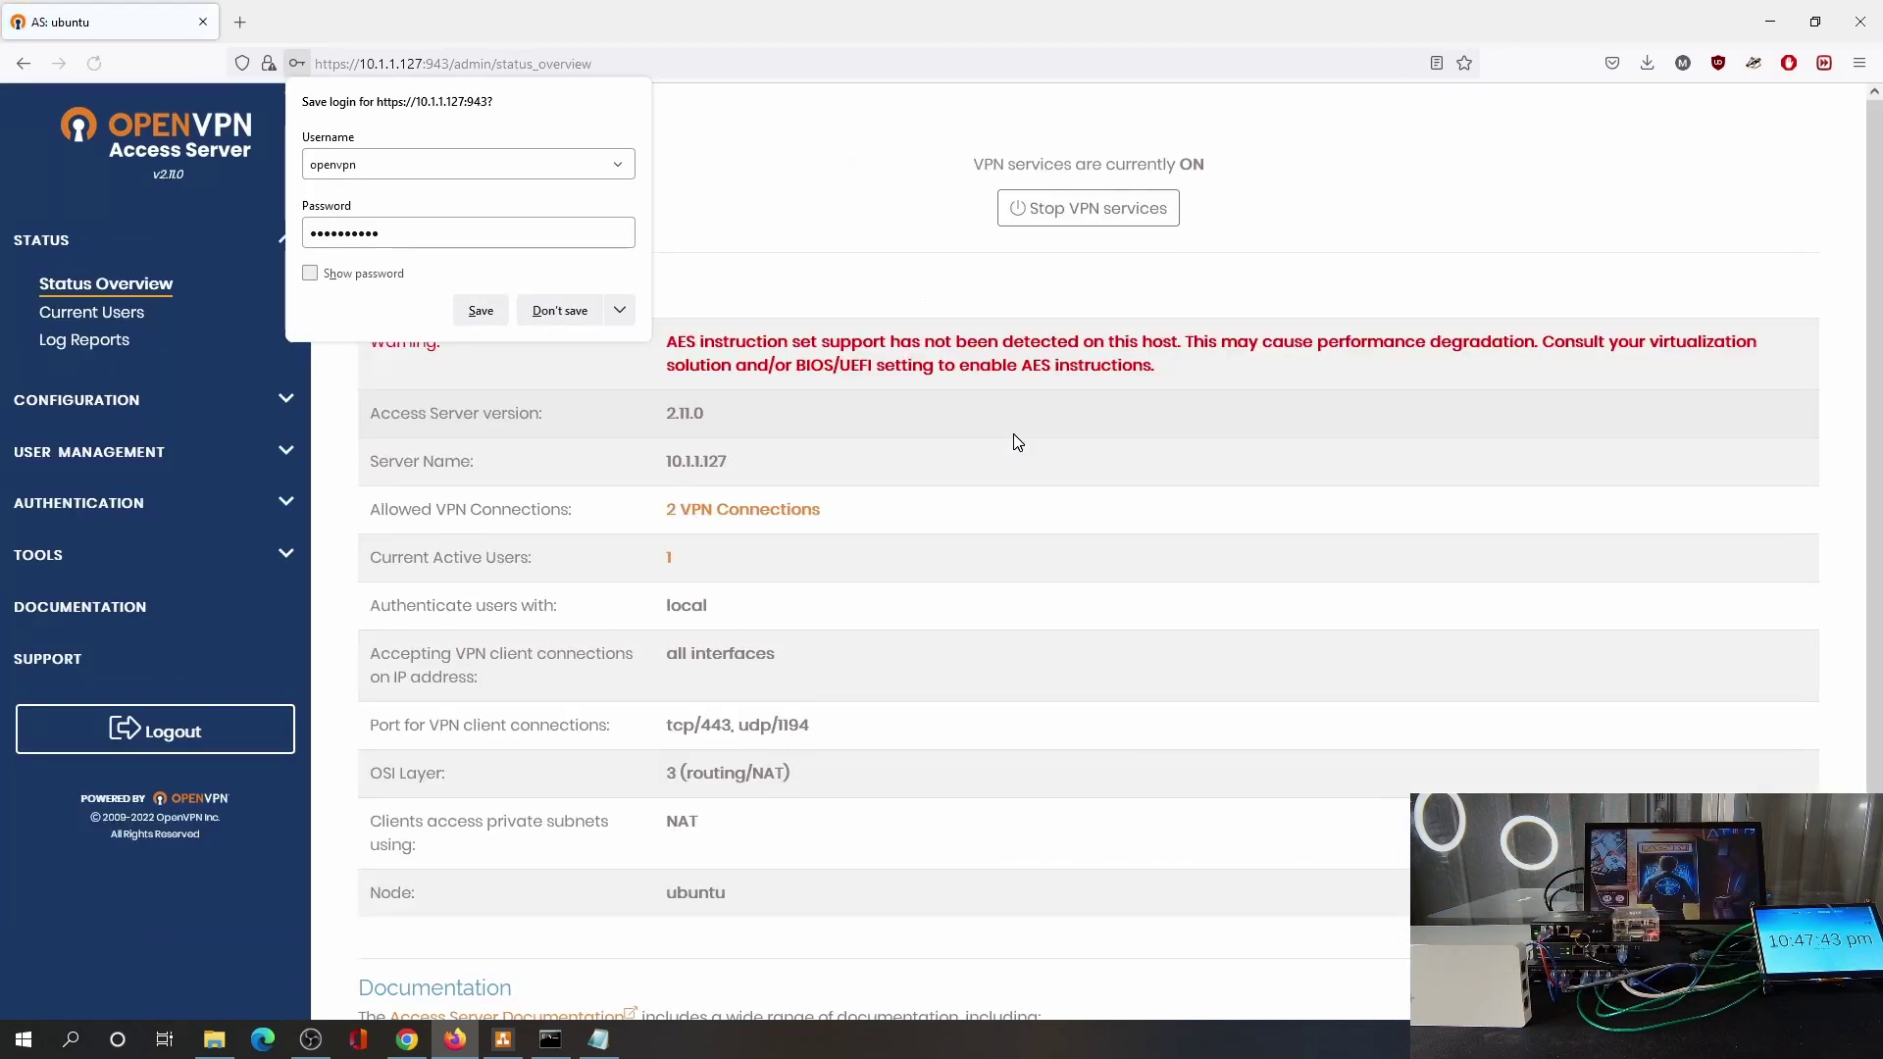
left_click(832, 223)
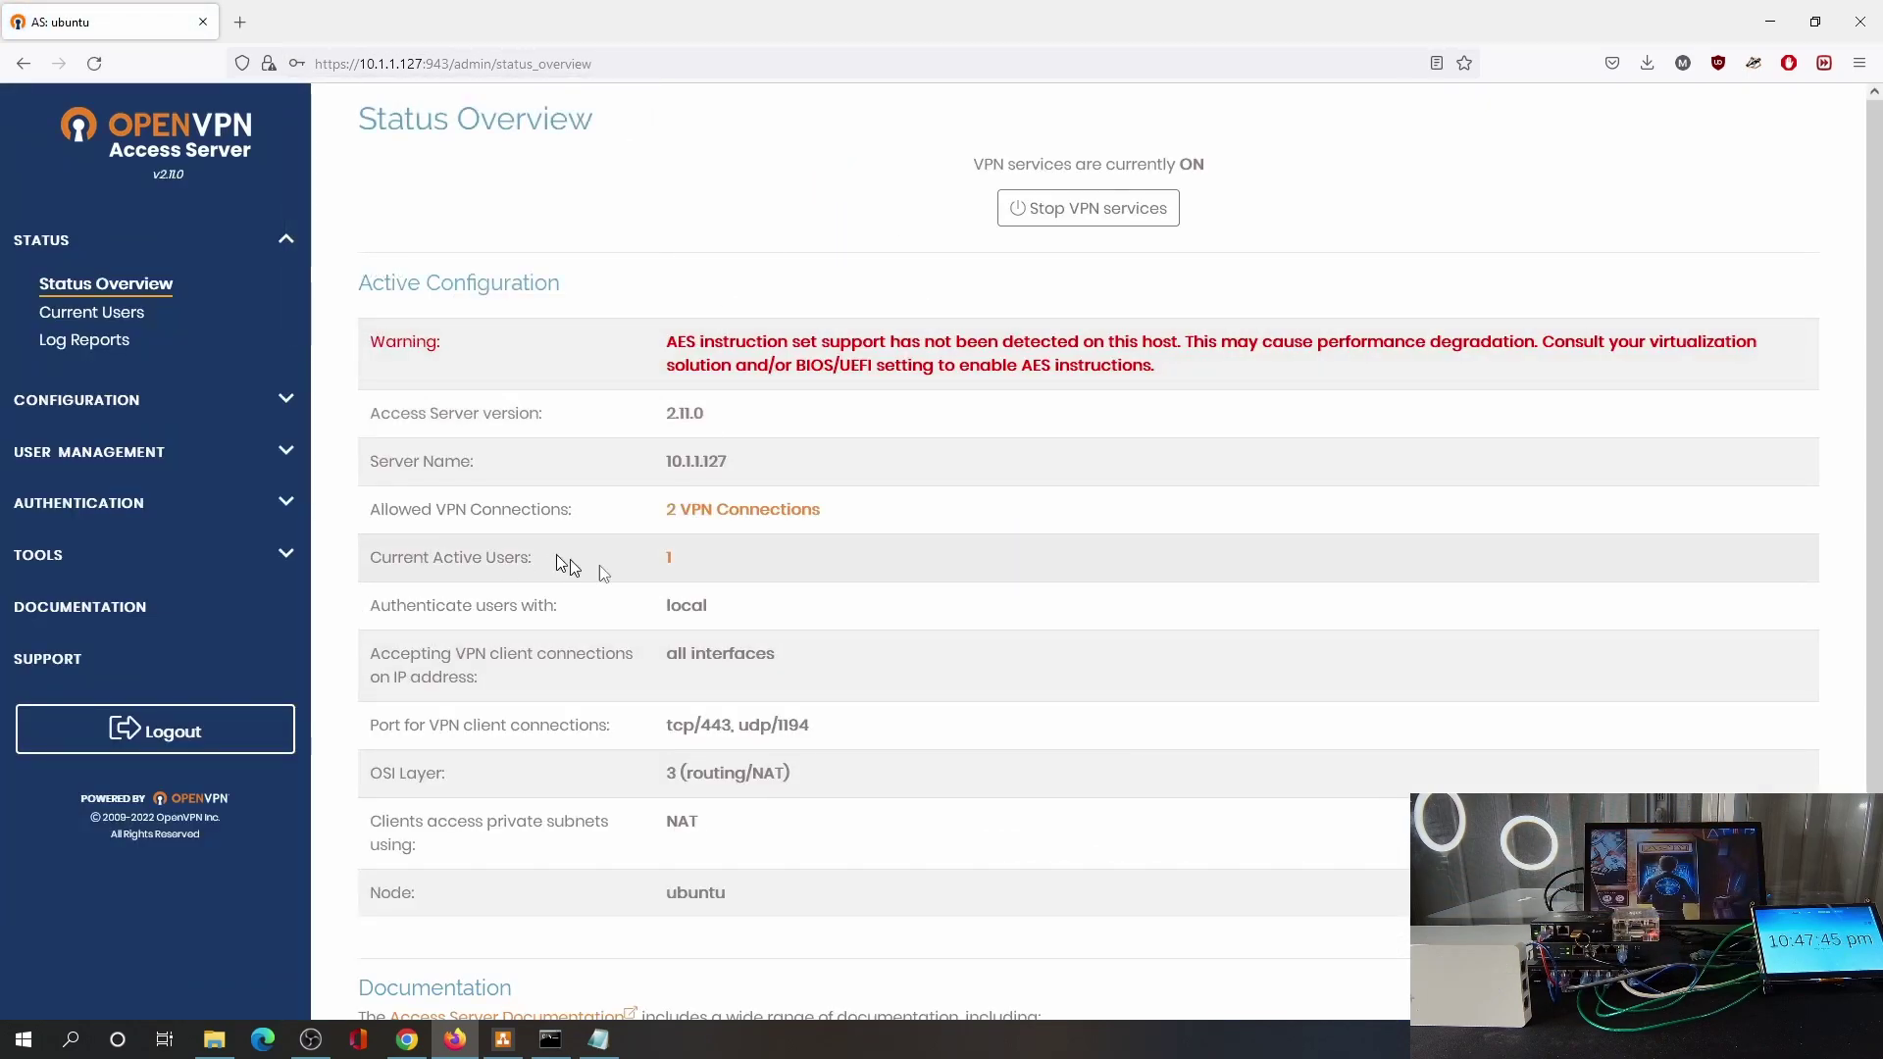
left_click(126, 314)
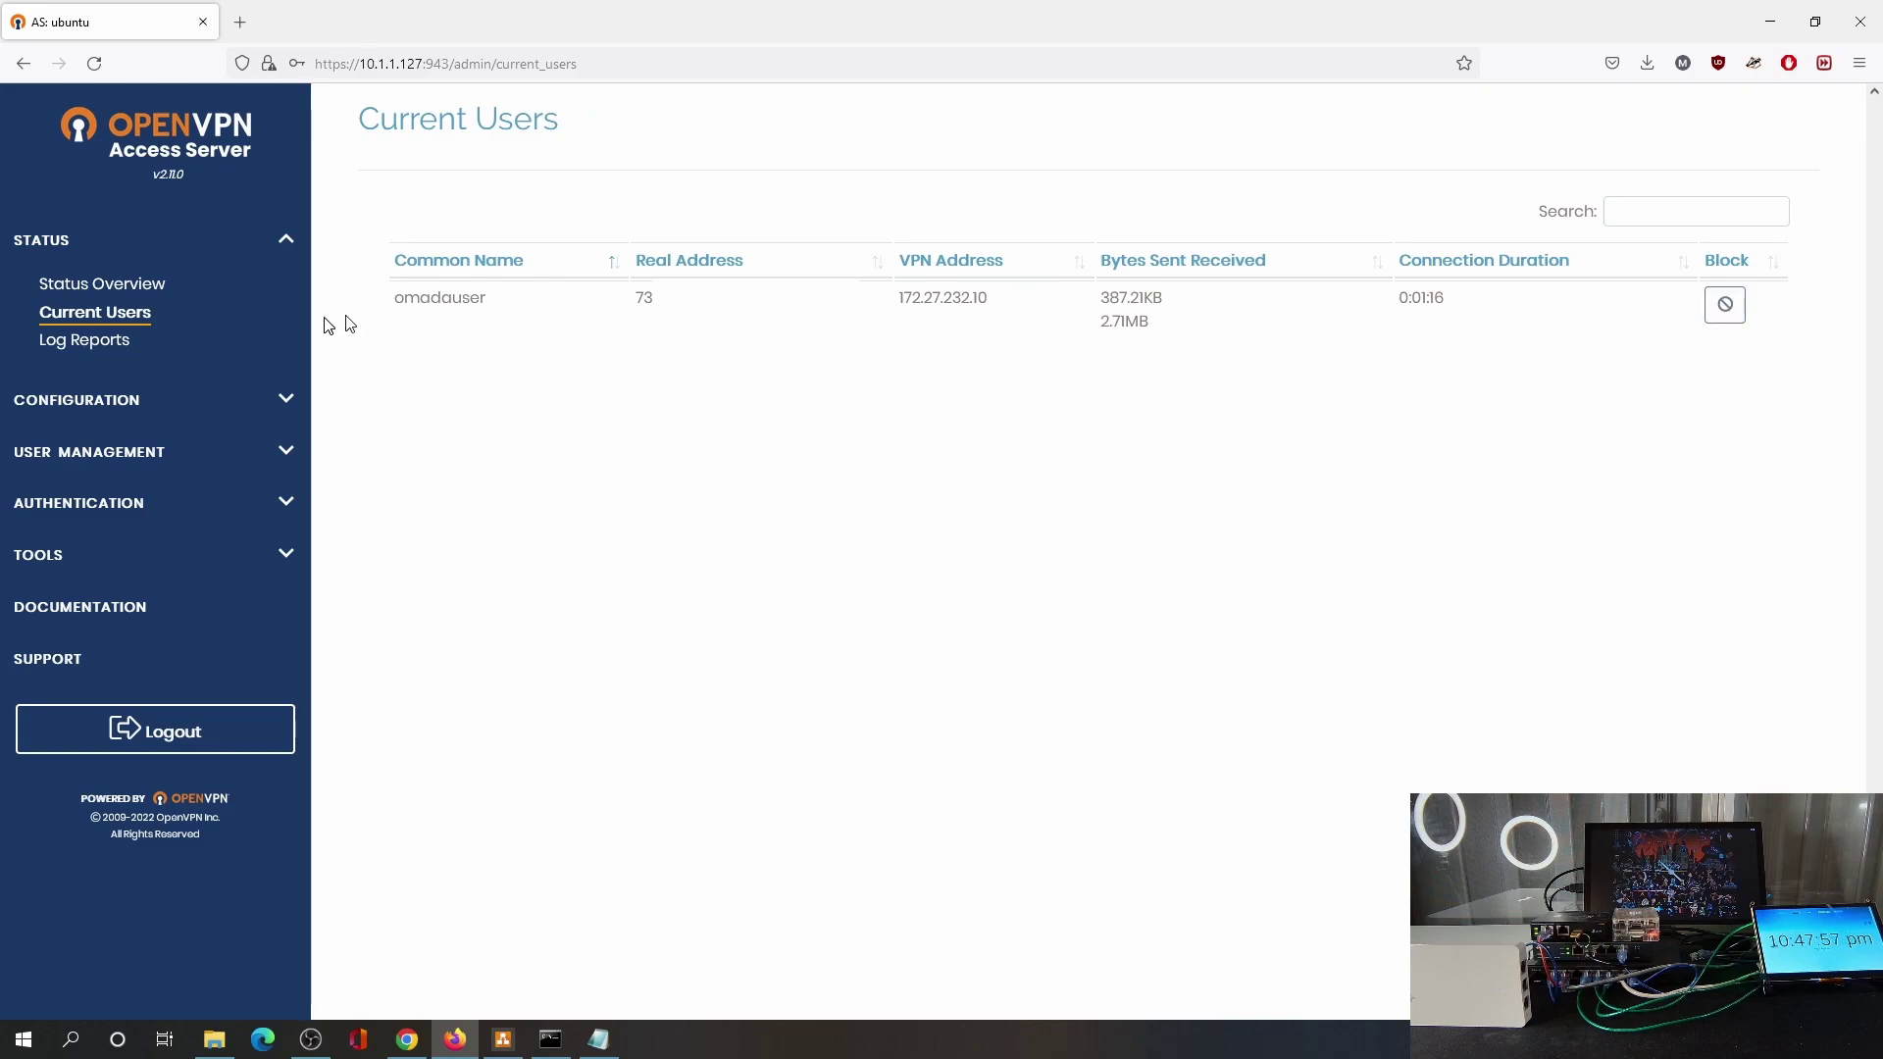
left_click(408, 1041)
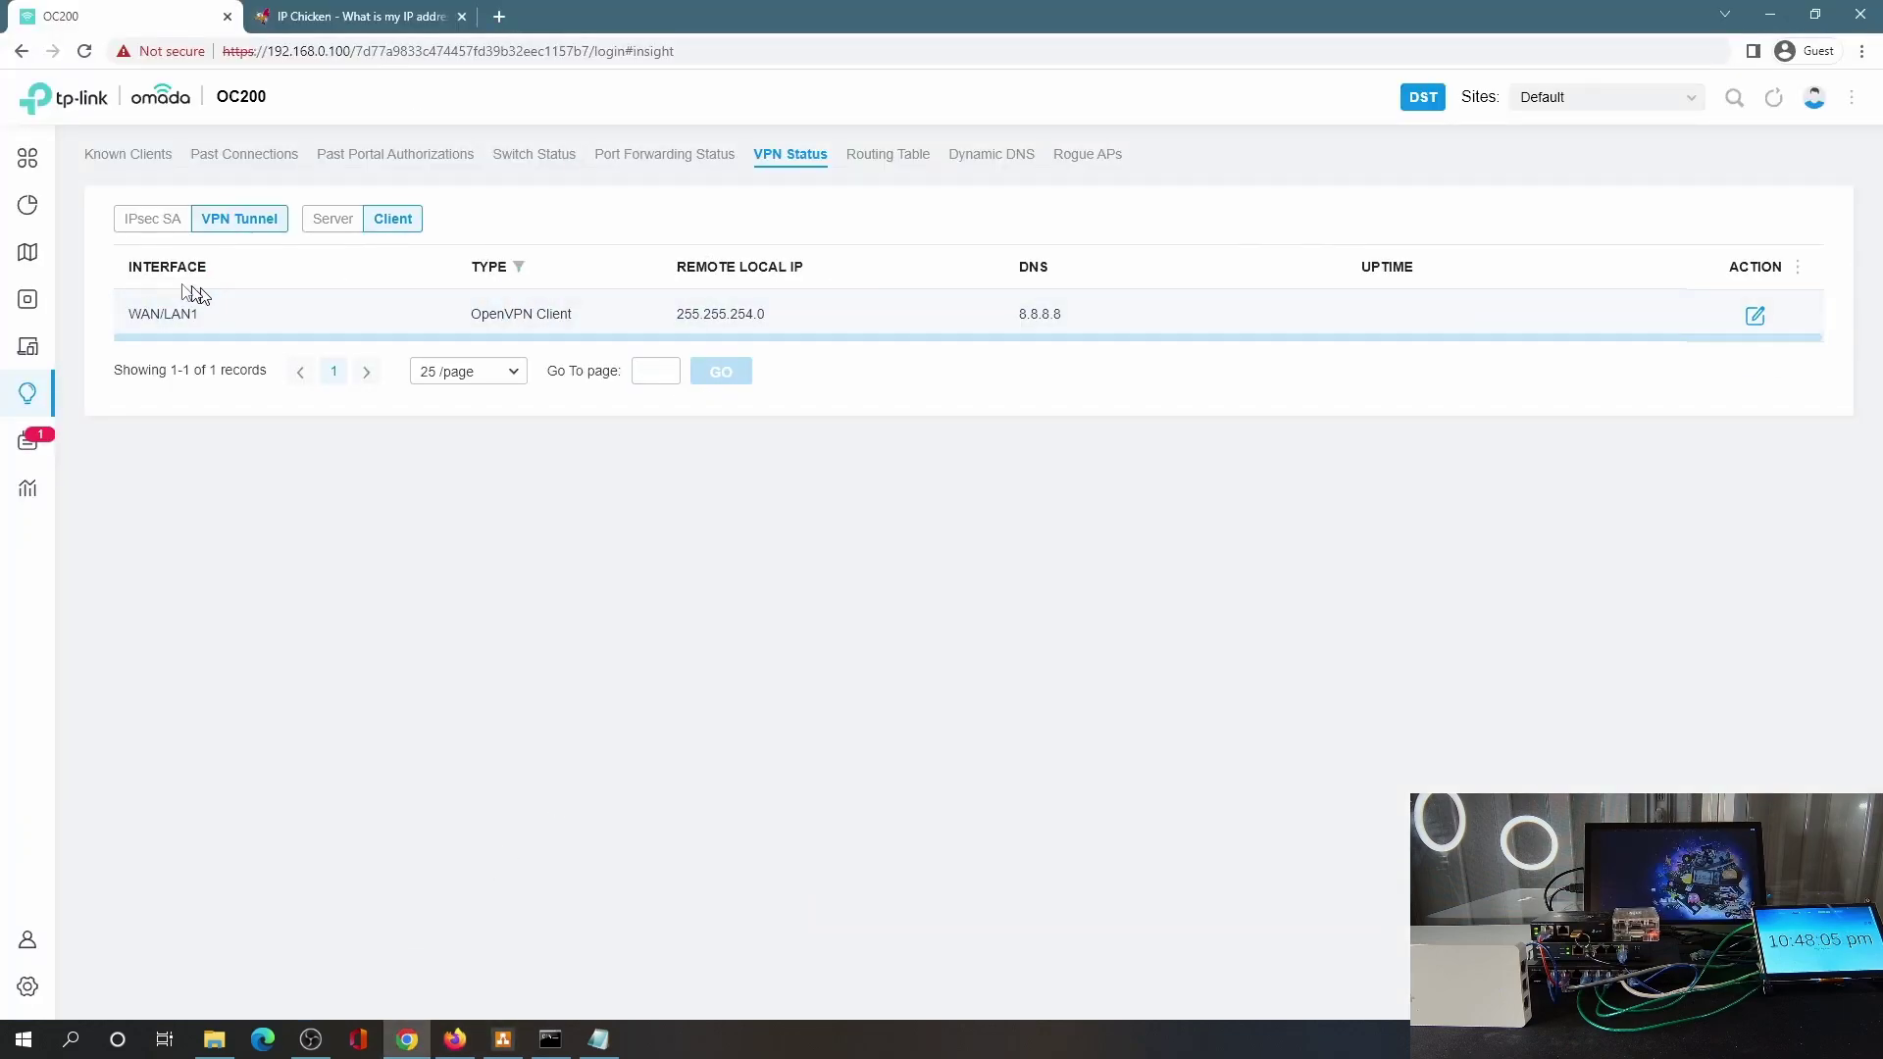
Open Settings > VPN and check the current public IP on IP Chicken.
left_click(28, 987)
left_click(88, 430)
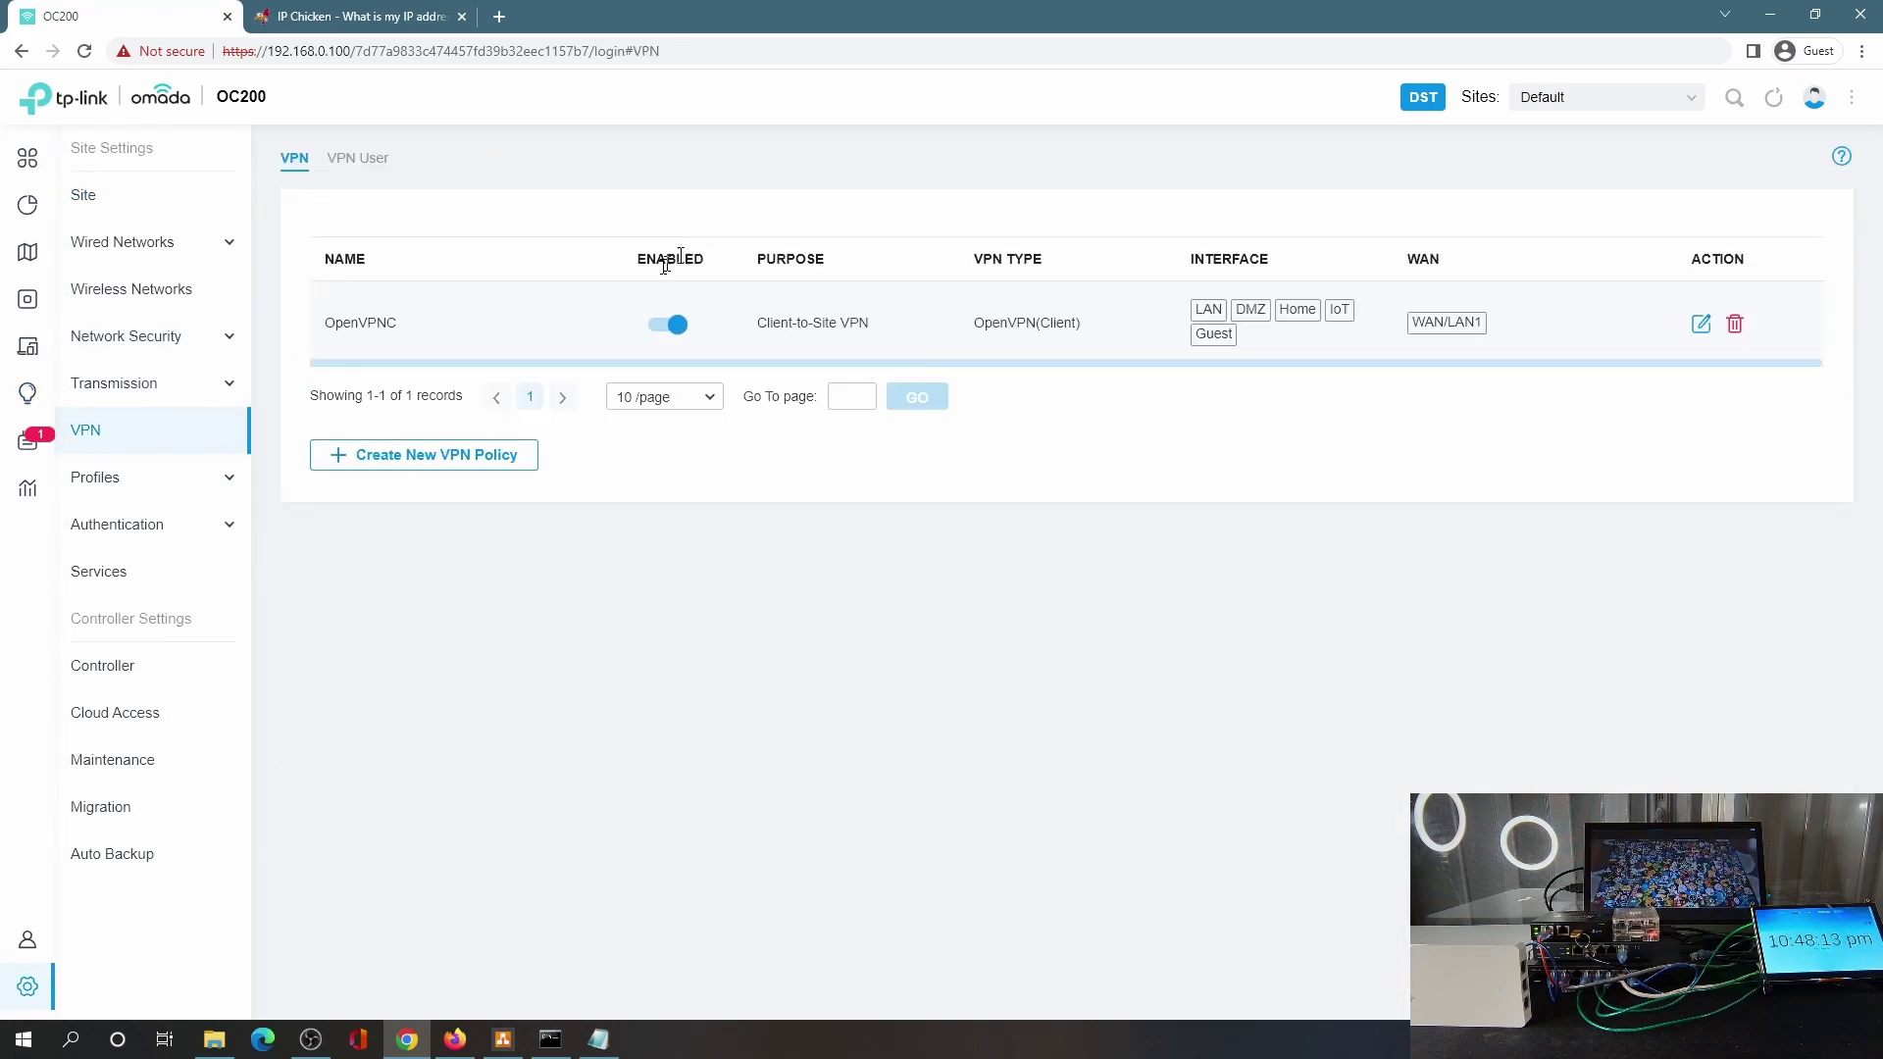
left_click(355, 22)
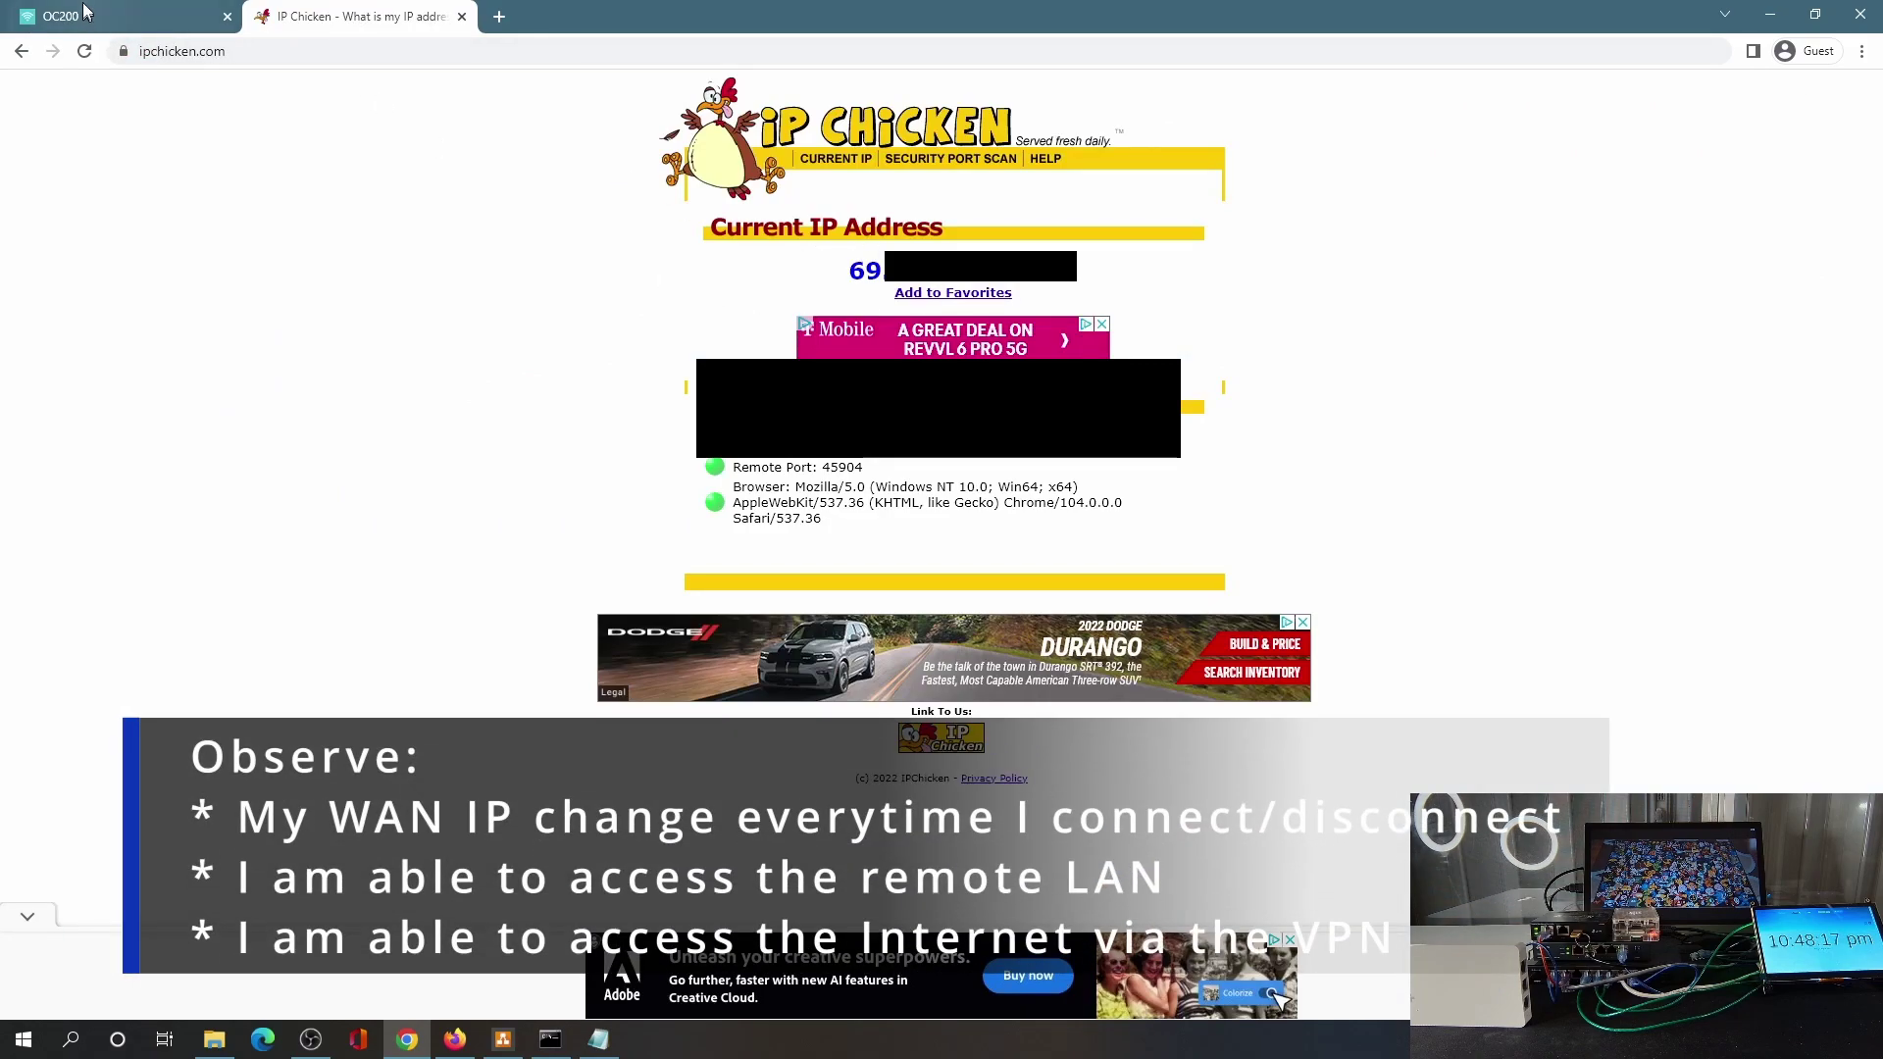
left_click(85, 51)
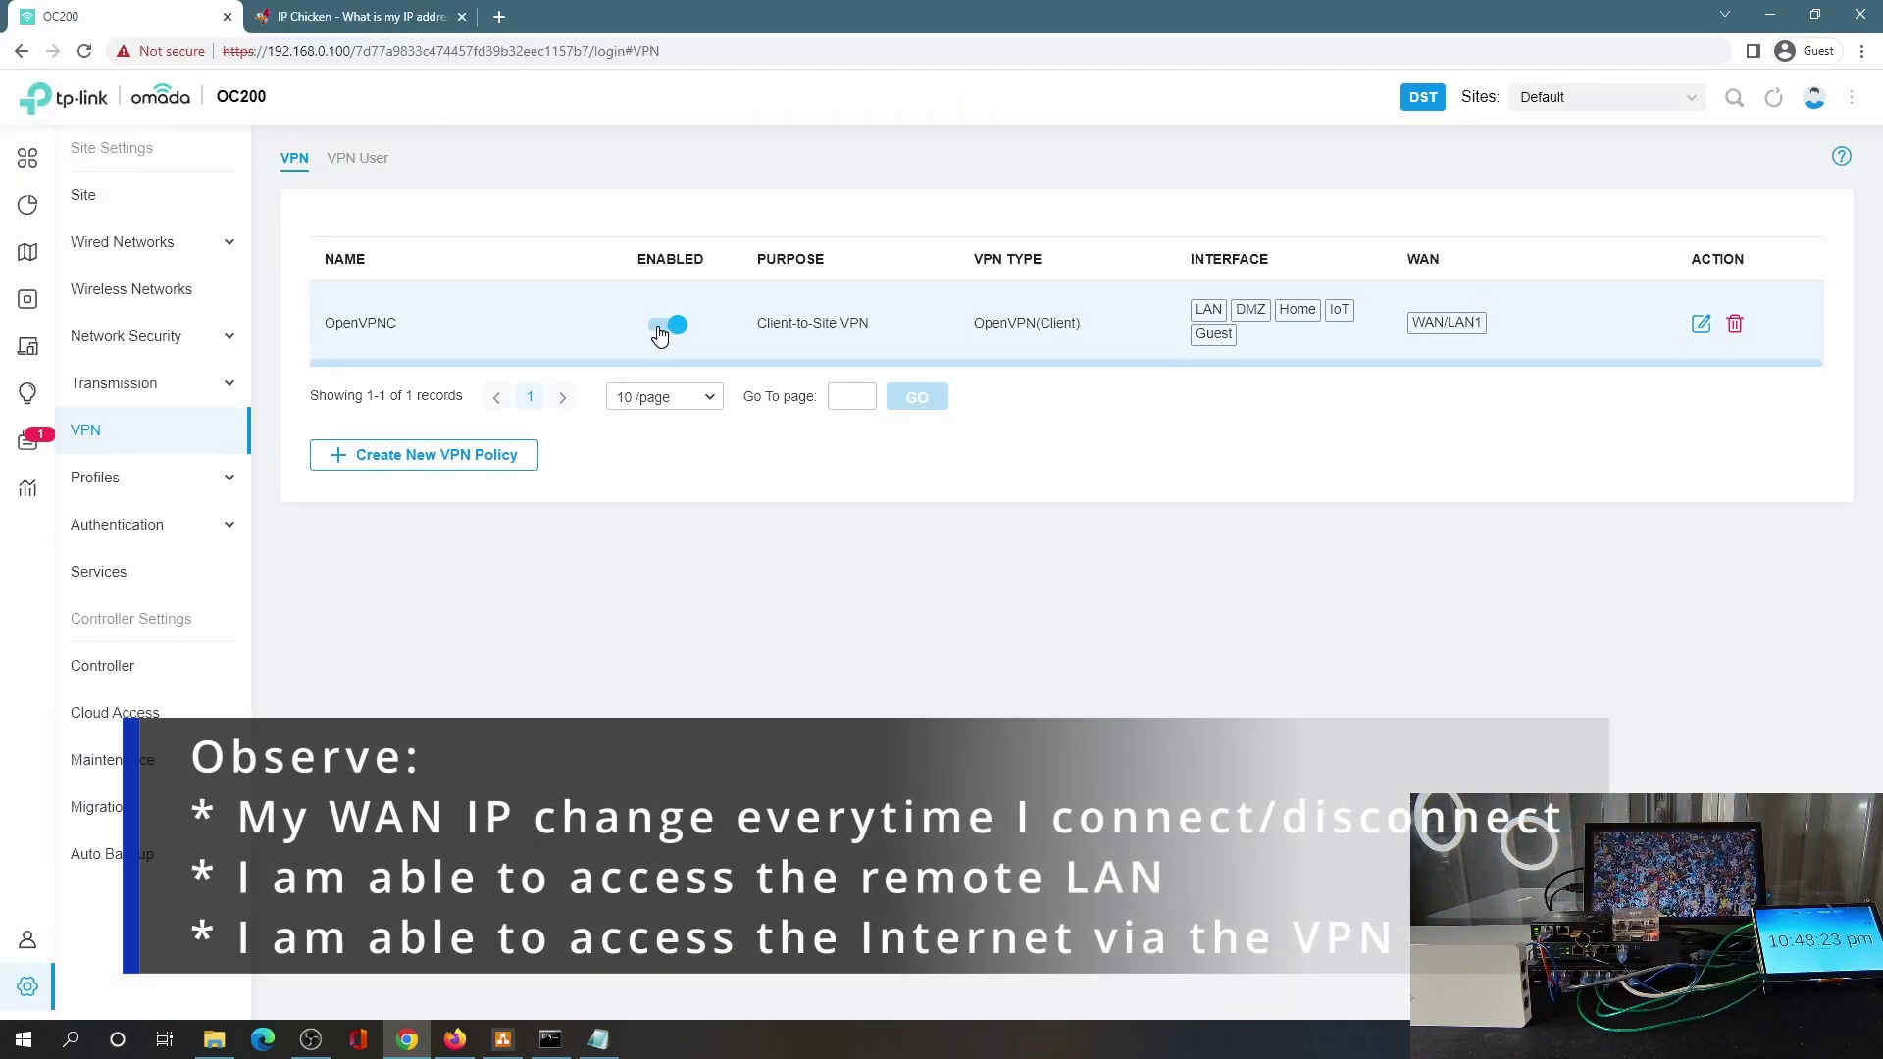
Disable OpenVPNC, confirm pings to 10.1.1.127 time out and the public IP starts with 73.
left_click(658, 327)
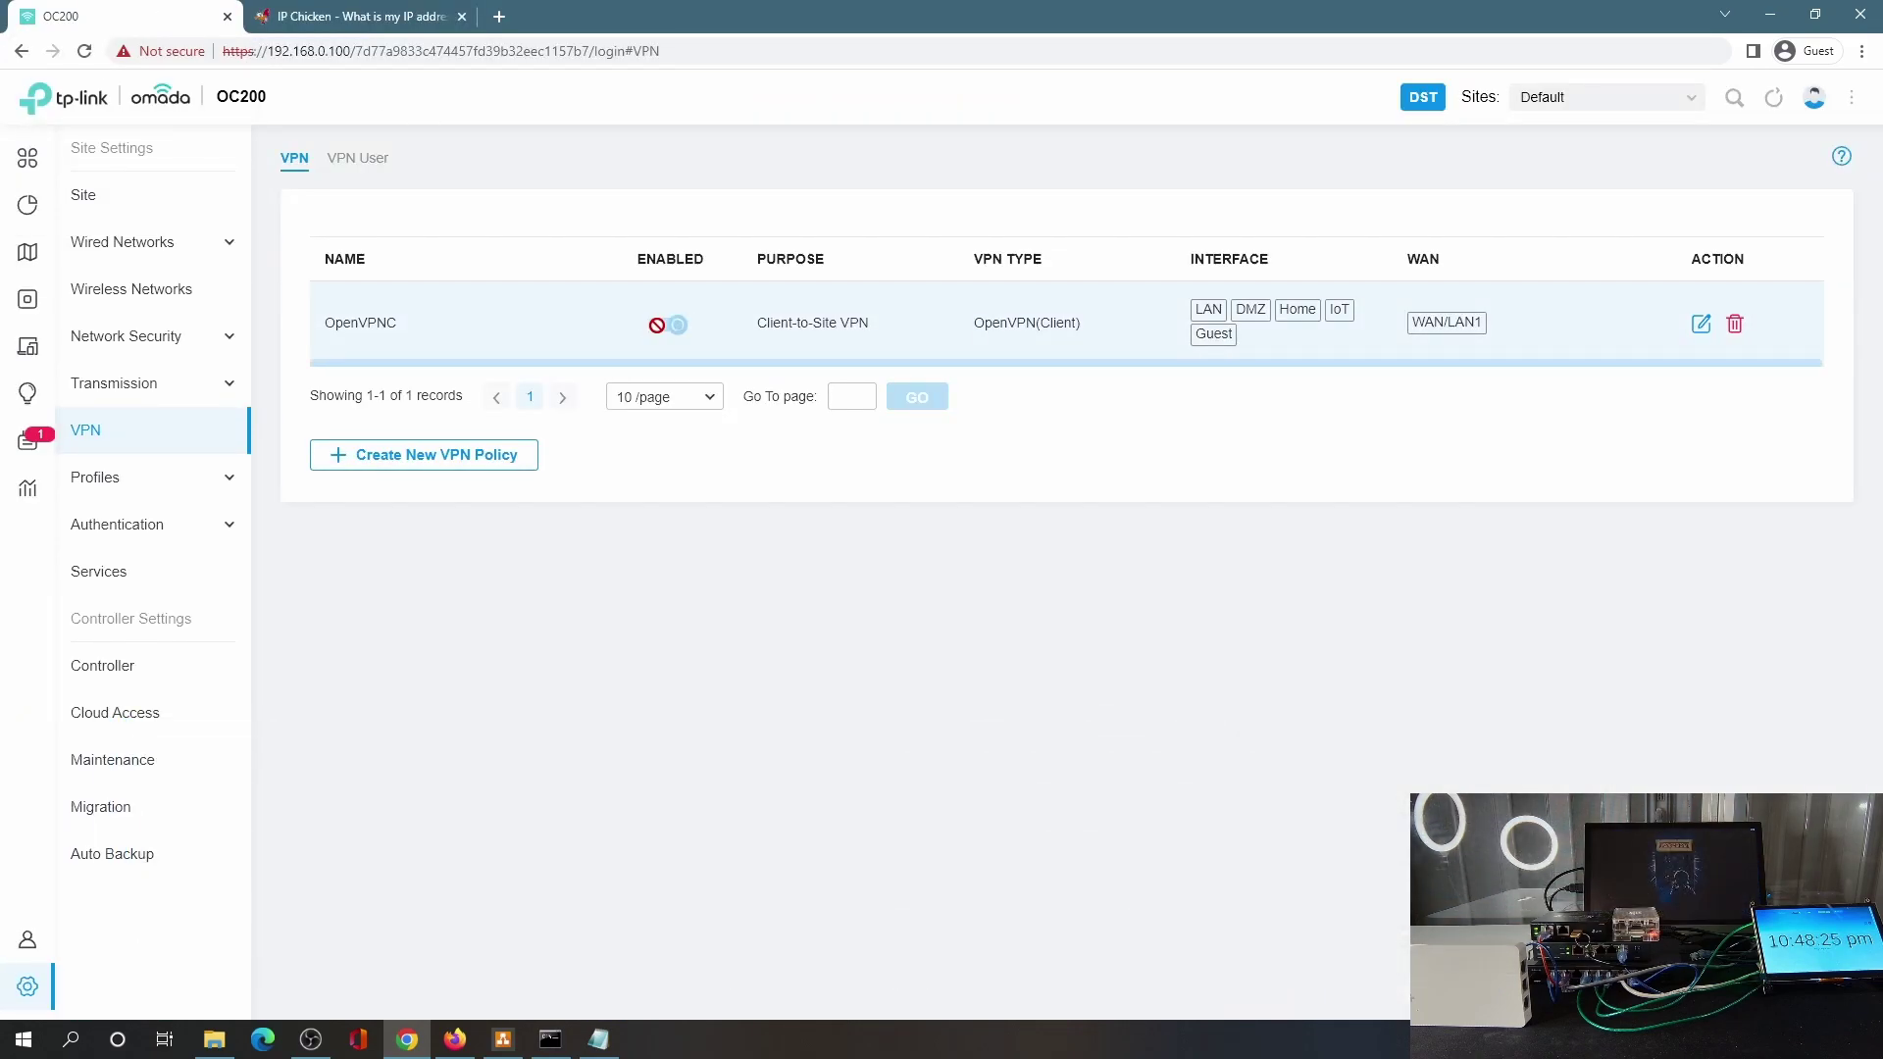
left_click(550, 1040)
left_click_drag(831, 196, 1211, 189)
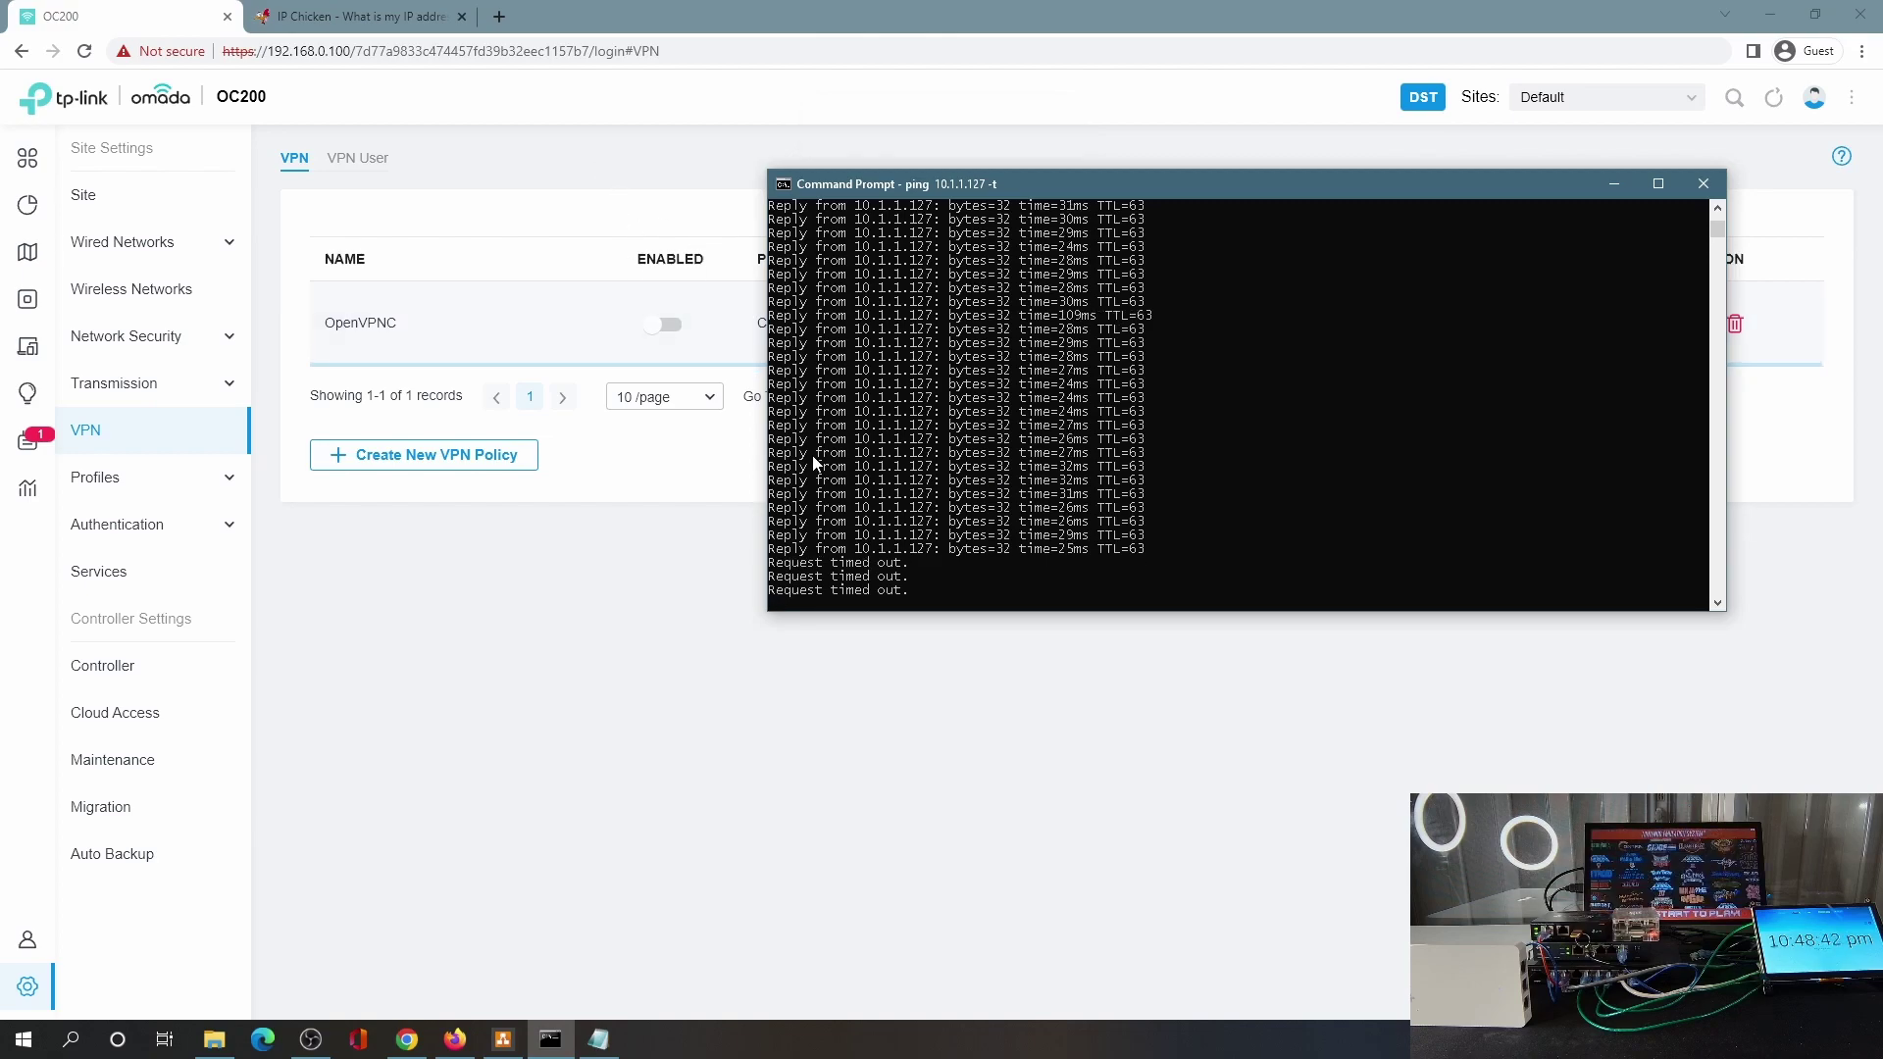
left_click(358, 16)
left_click(85, 51)
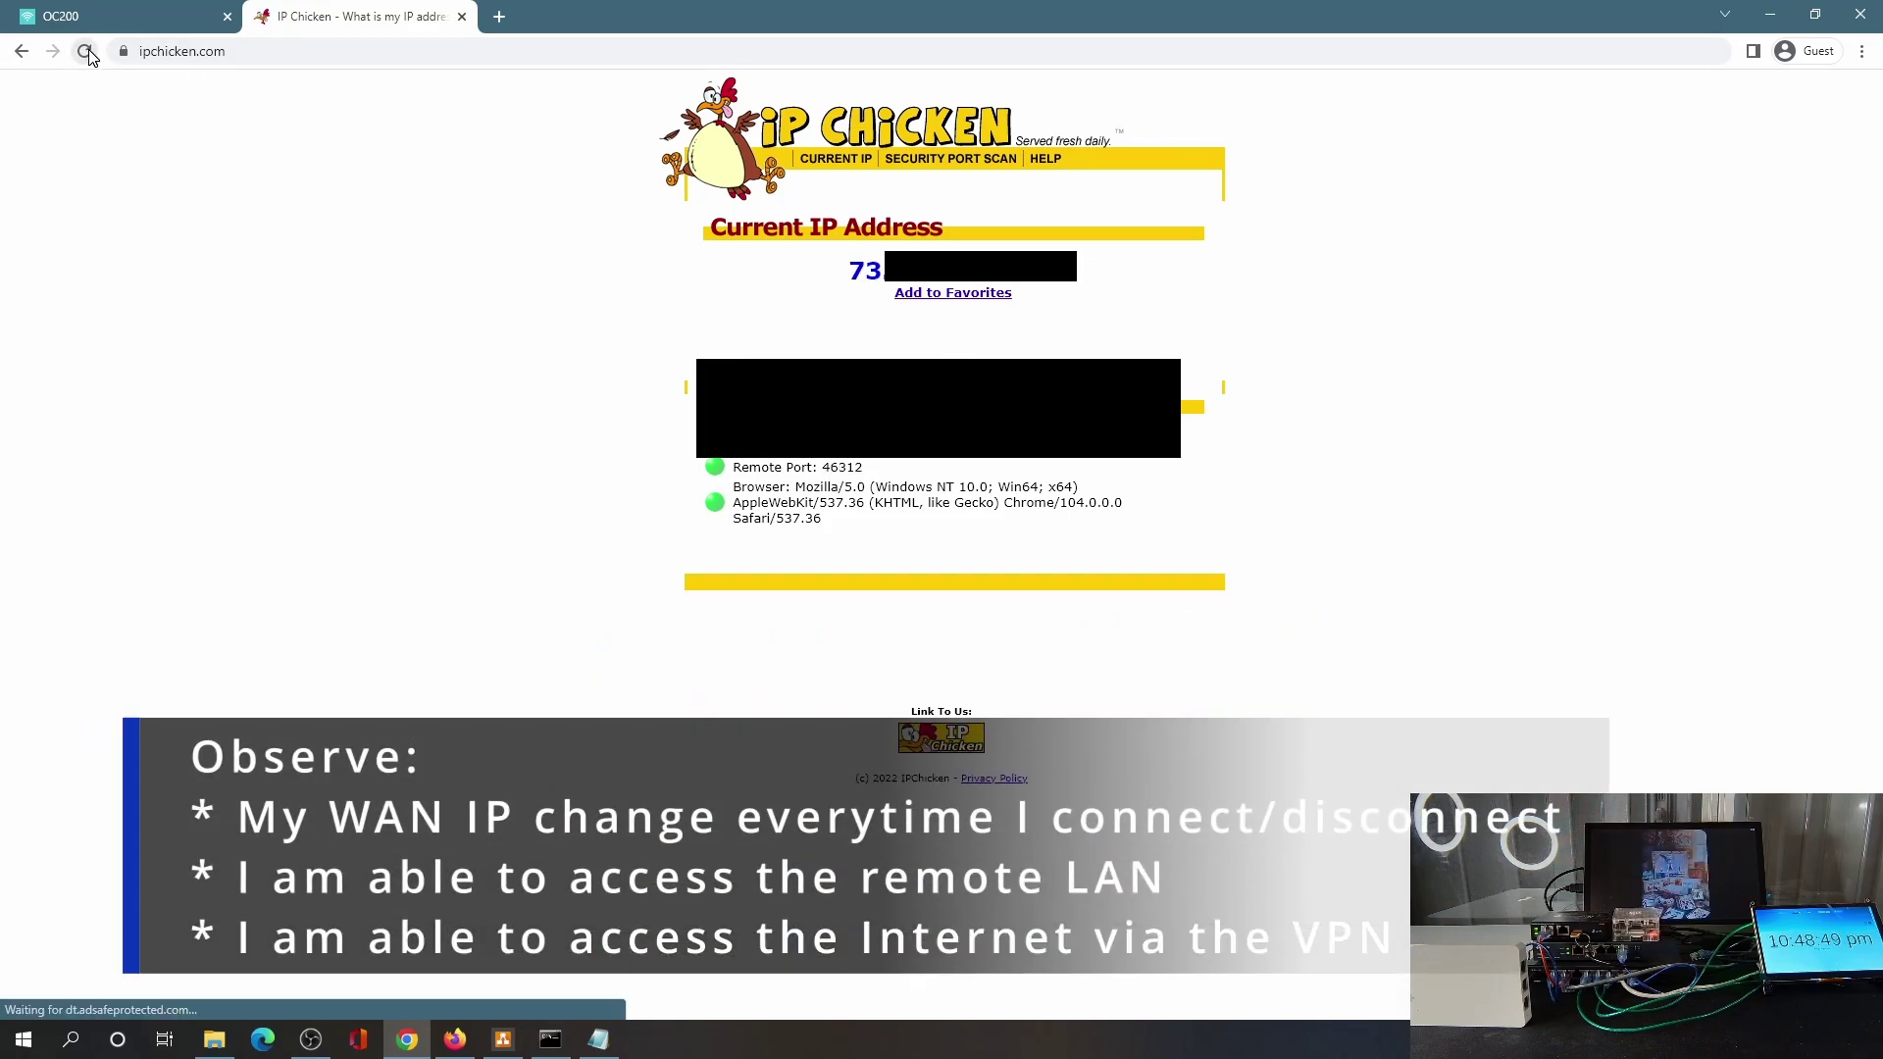
Re-enable OpenVPNC, confirm pings to 10.1.1.127 reply and IP Chicken shows an IP starting 69.
left_click(123, 17)
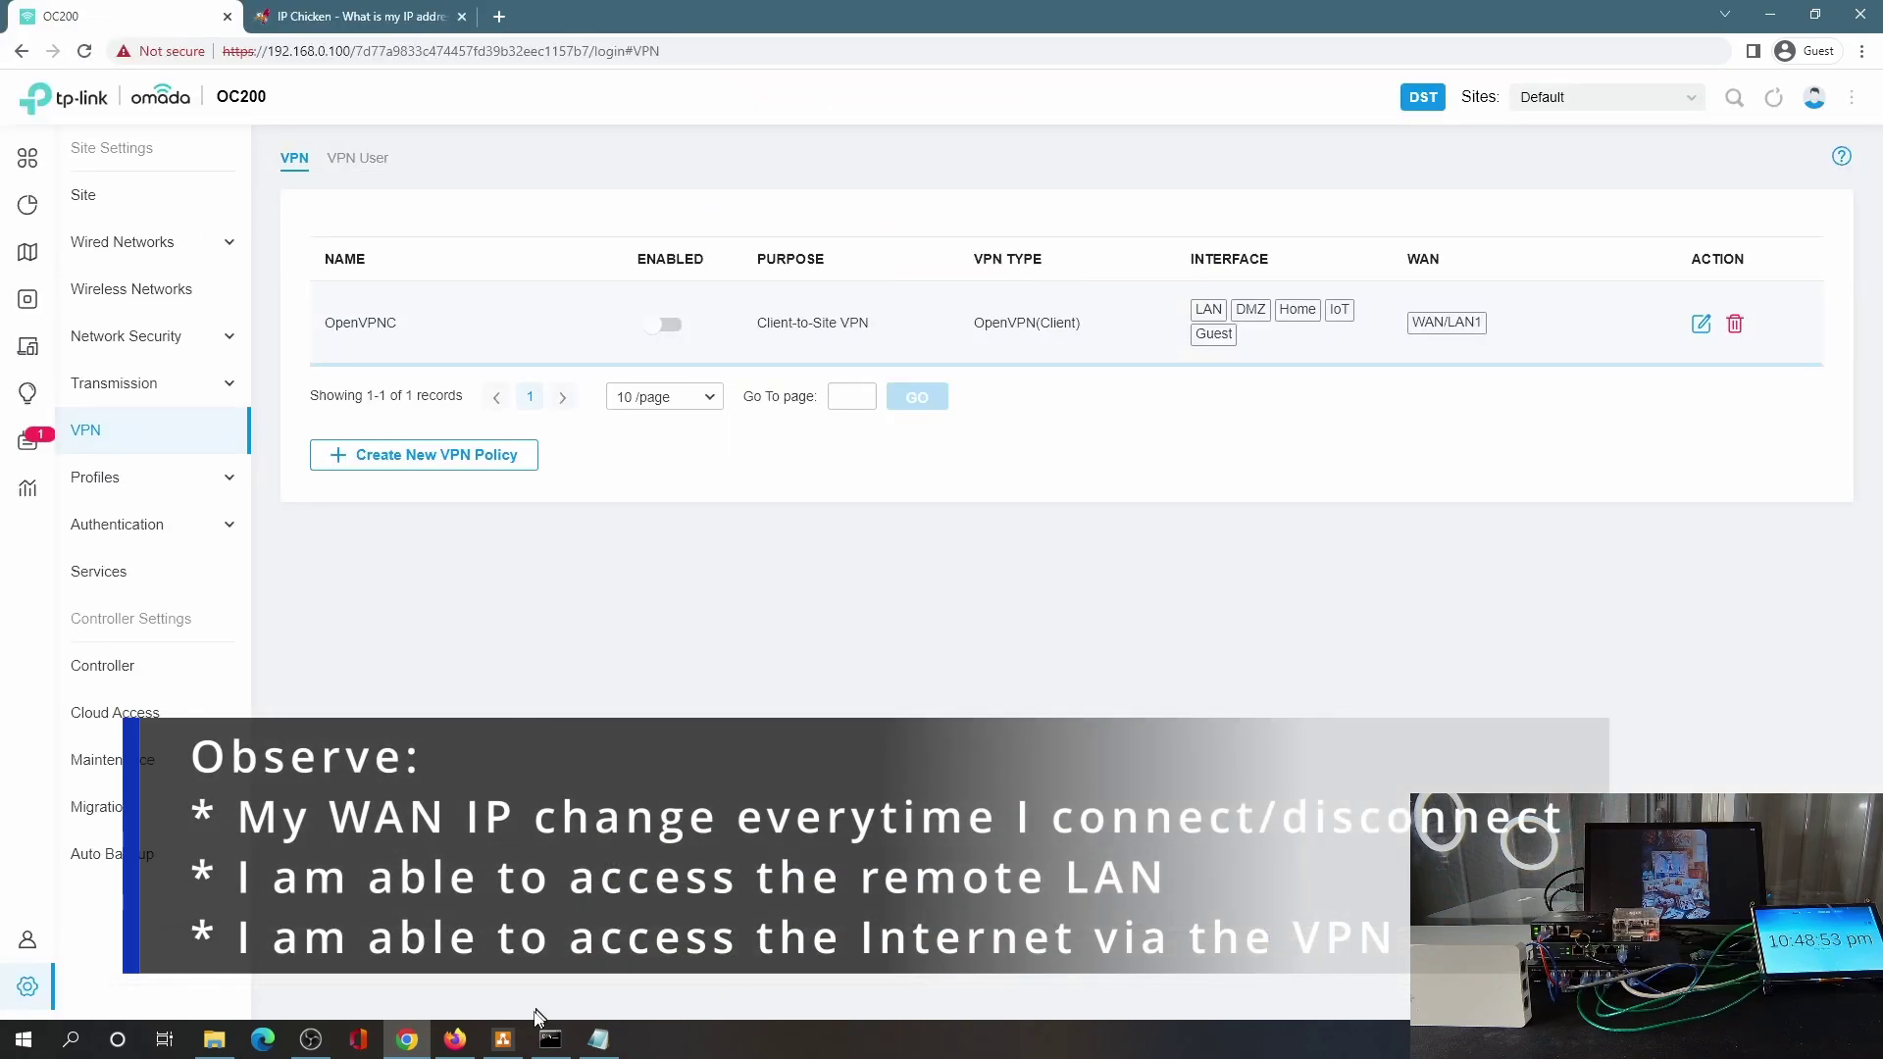
left_click(551, 1040)
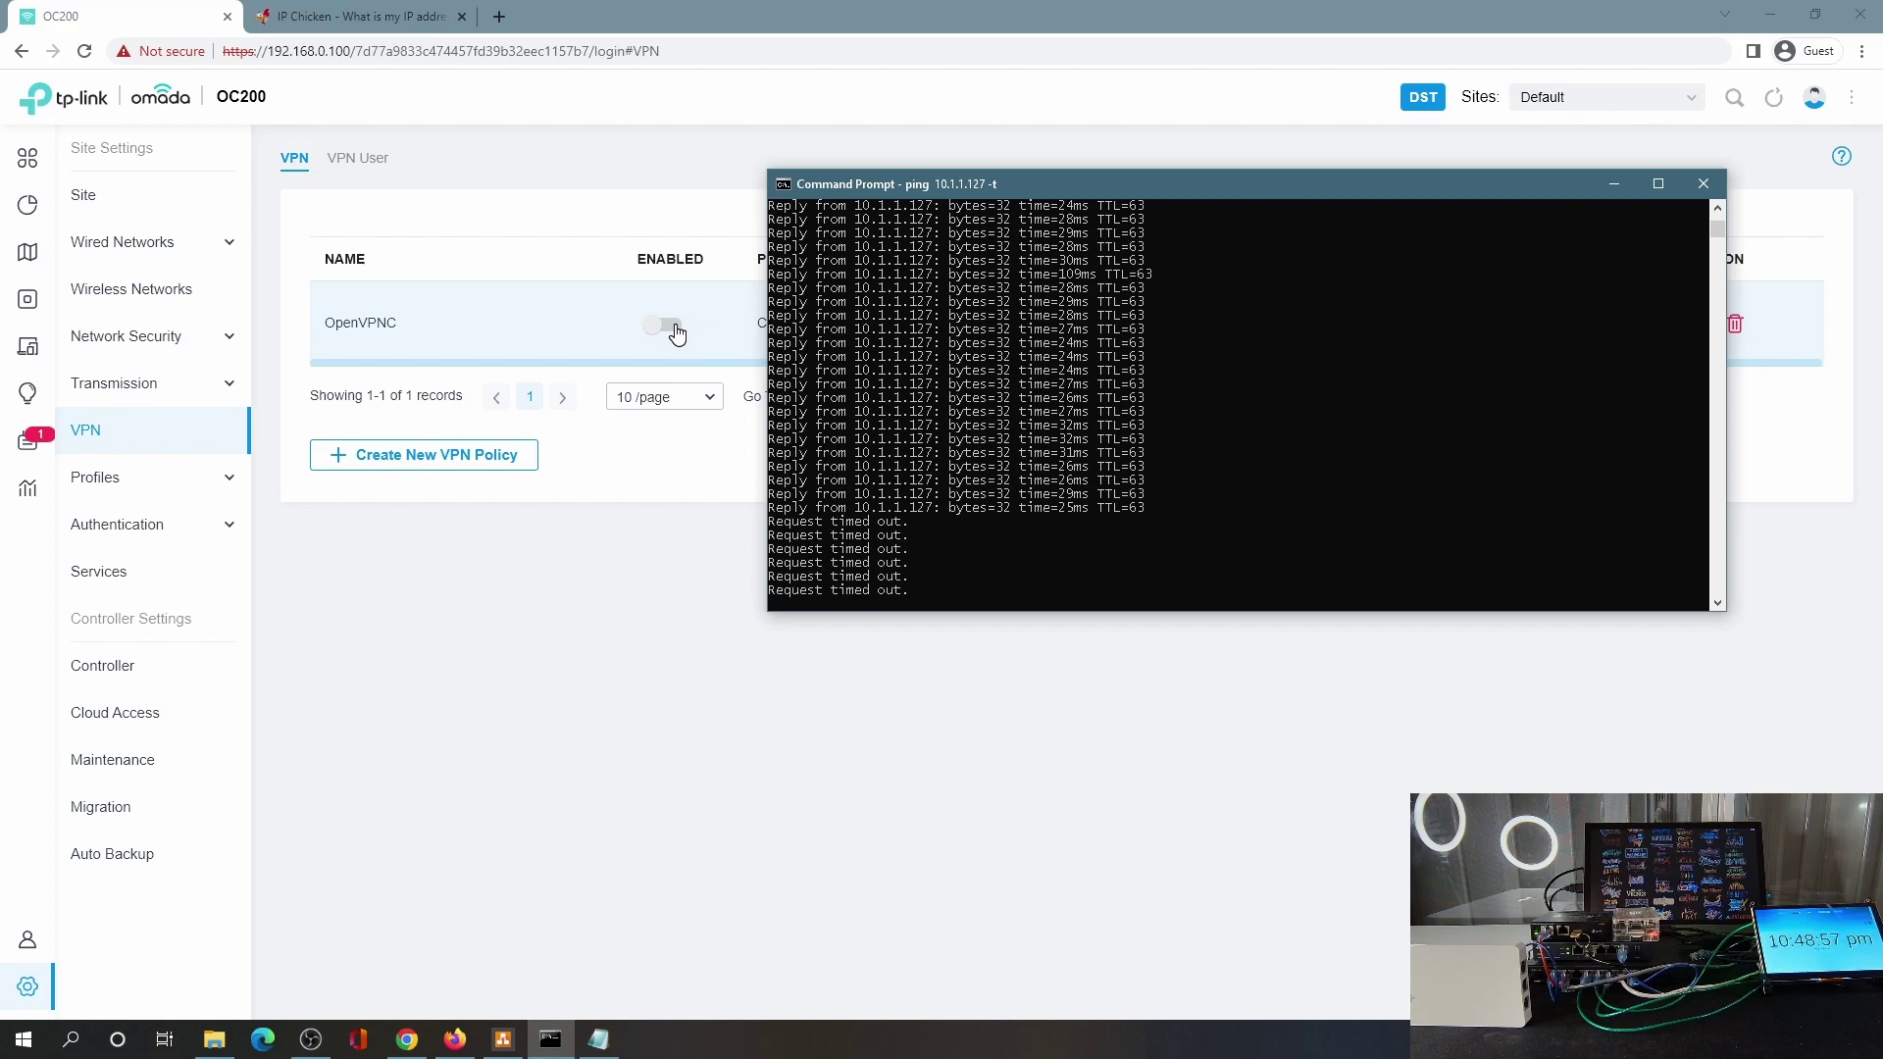
left_click(677, 334)
left_click(550, 1040)
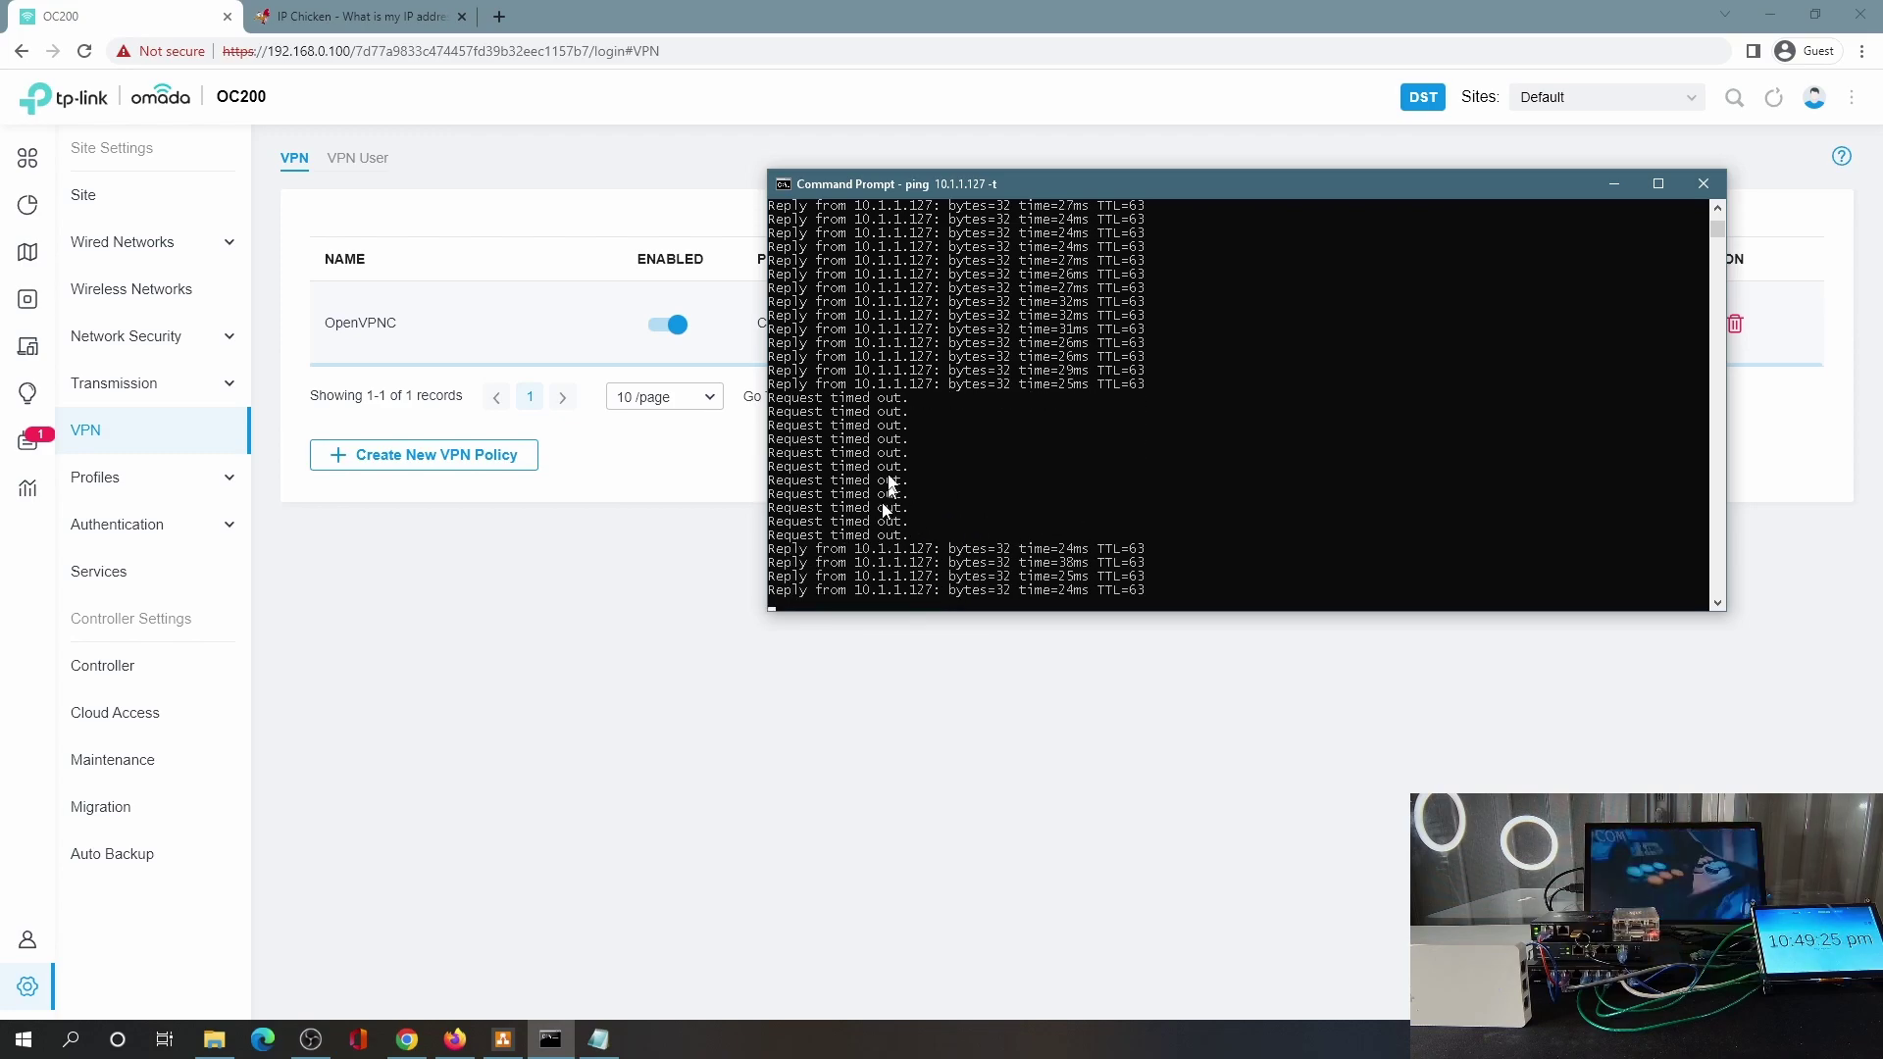
left_click(331, 22)
left_click(84, 51)
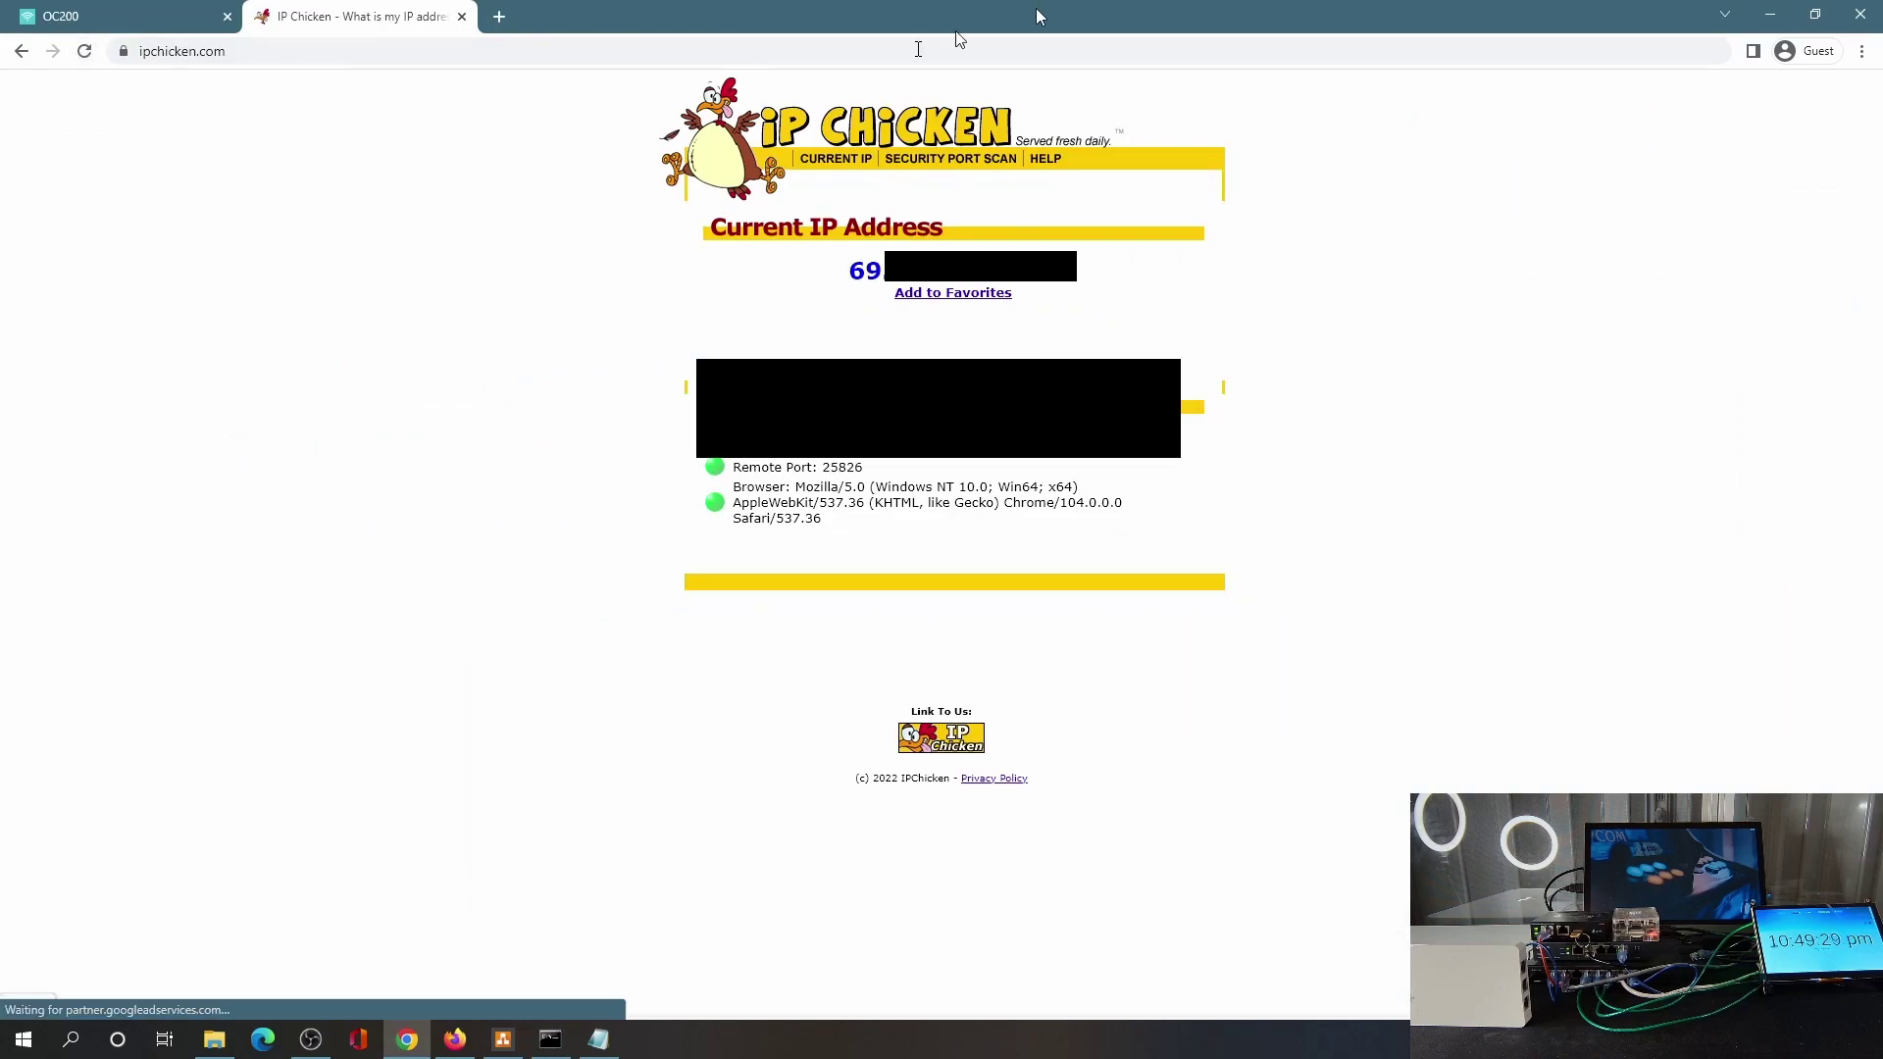